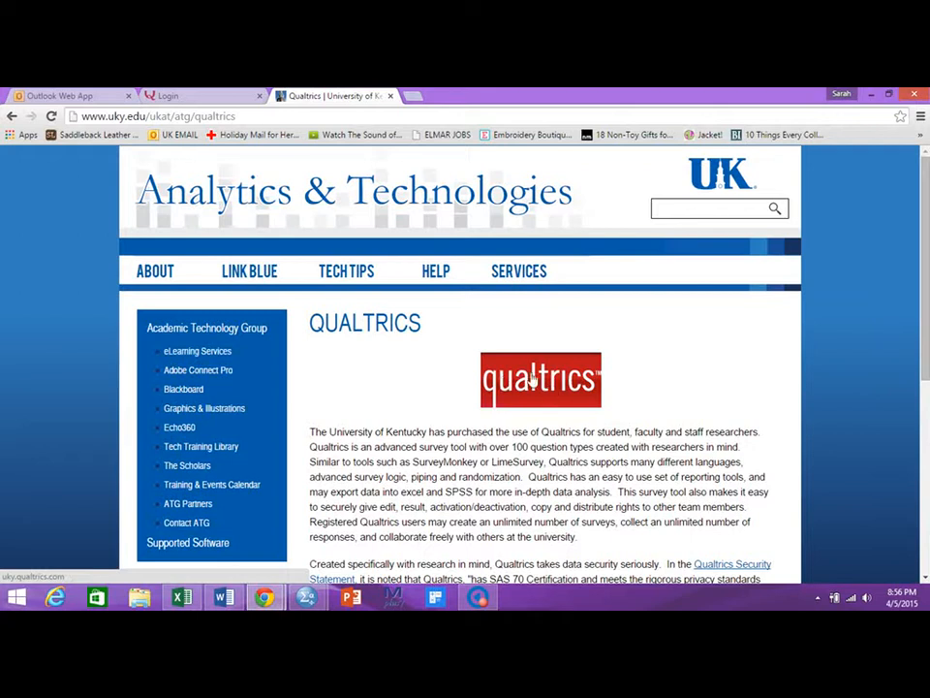
Log in to Qualtrics with the university e-mail and the account password, declining to save the password.
click(223, 96)
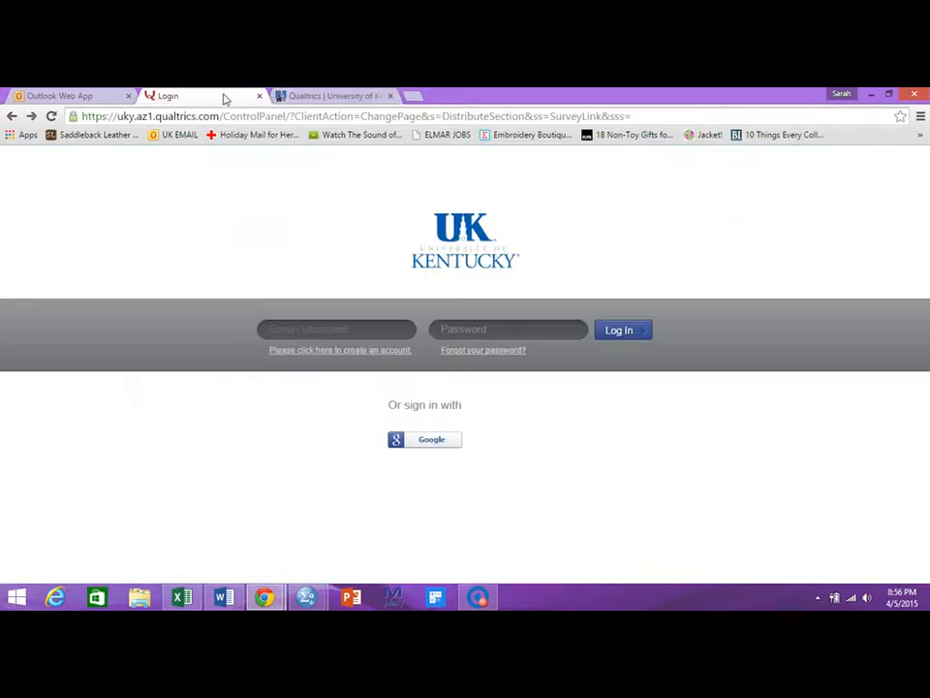
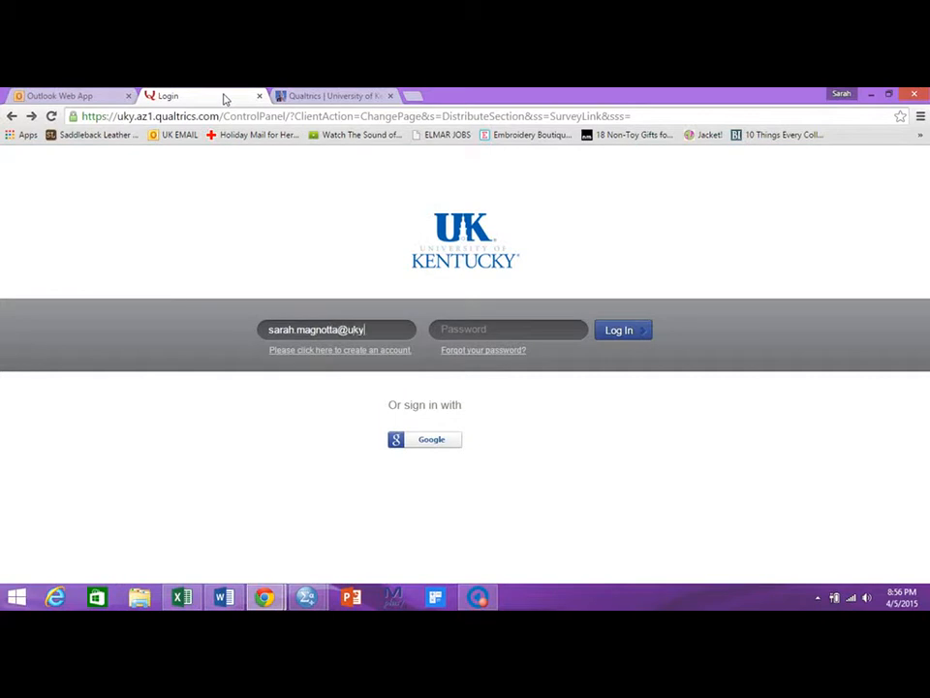
key(Tab)
text(••••••••••)
key(Return)
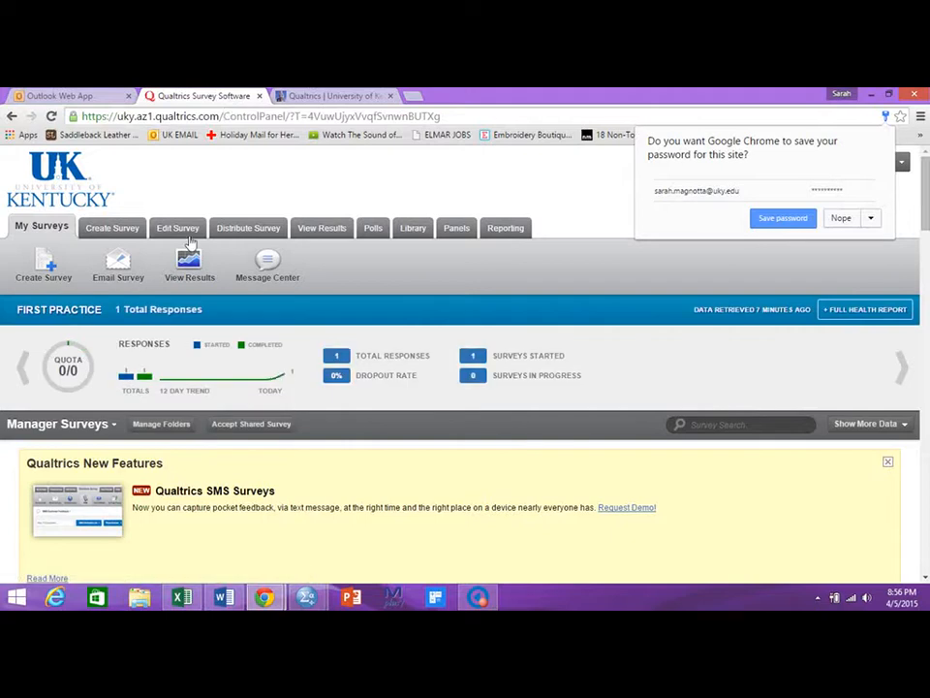
click(840, 219)
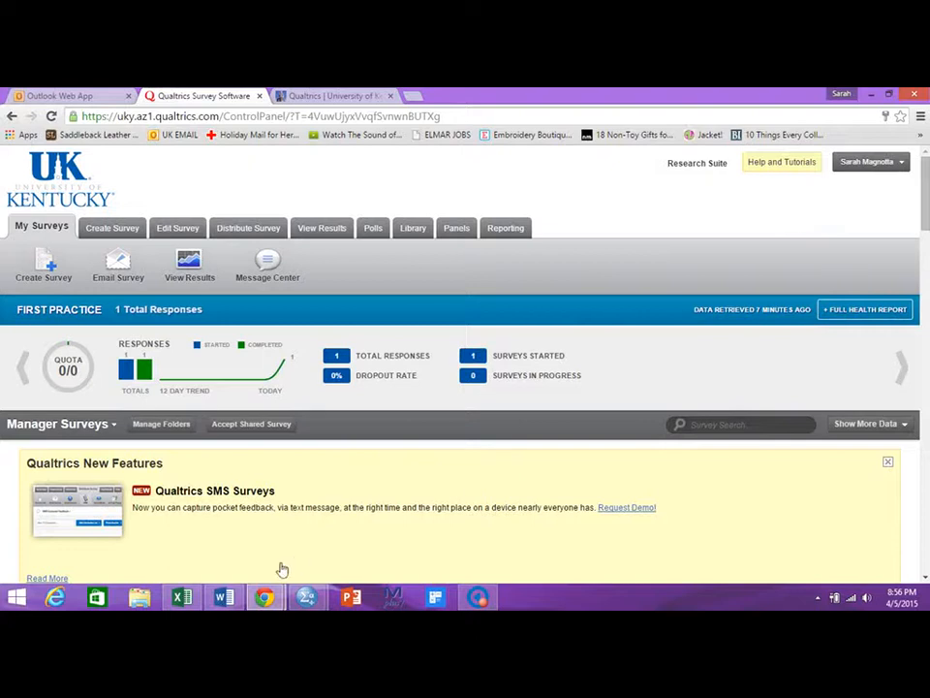
Switch to the Word lab instructions document and read through the listed steps.
click(222, 599)
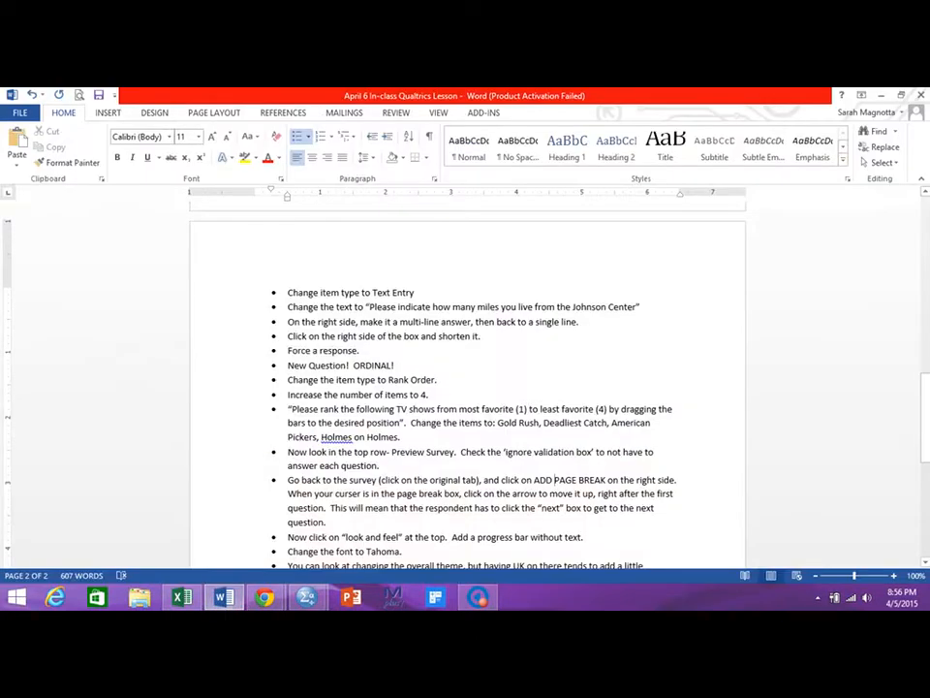
drag(928, 403, 928, 223)
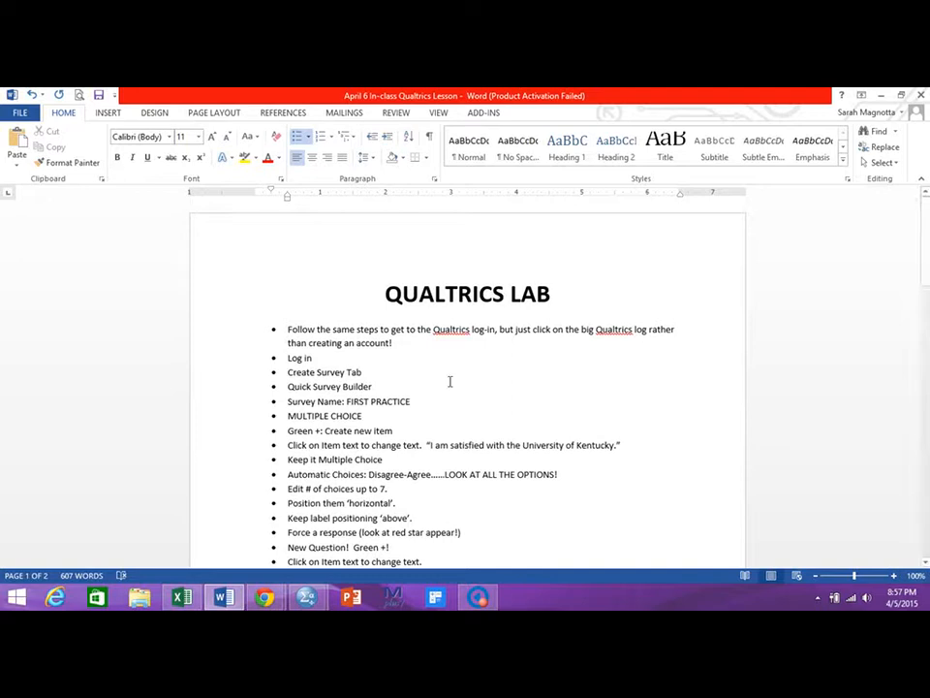
click(883, 94)
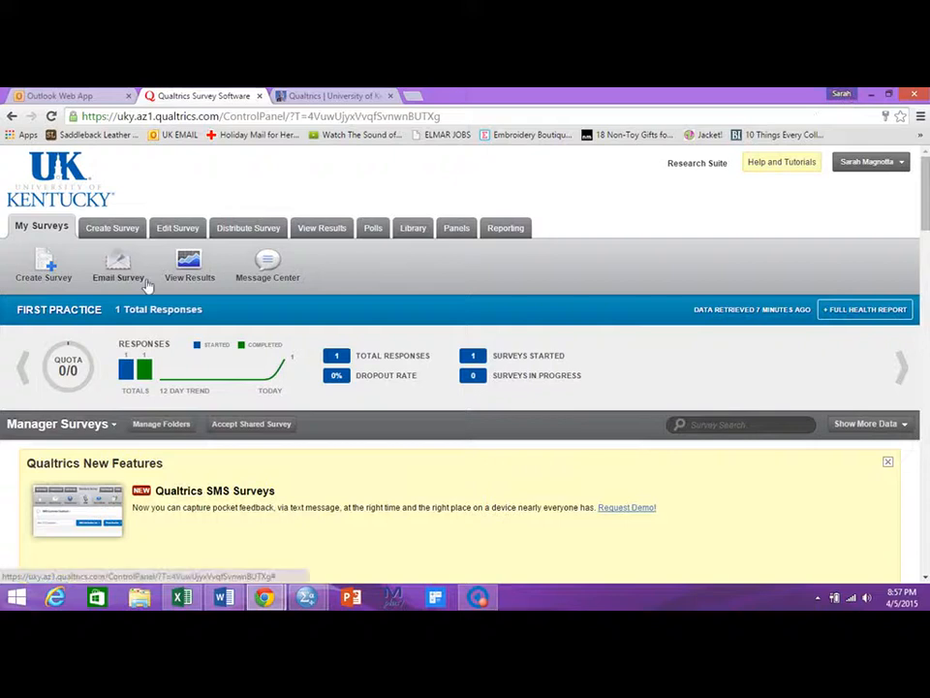
Create a new survey named First Practice with the Quick Survey Builder.
click(122, 232)
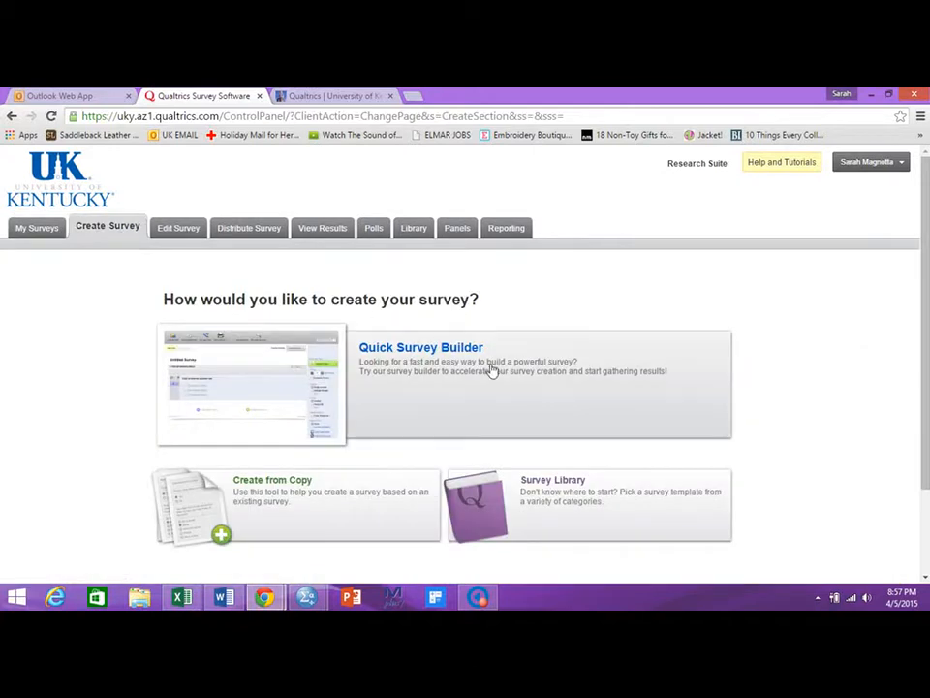
click(429, 375)
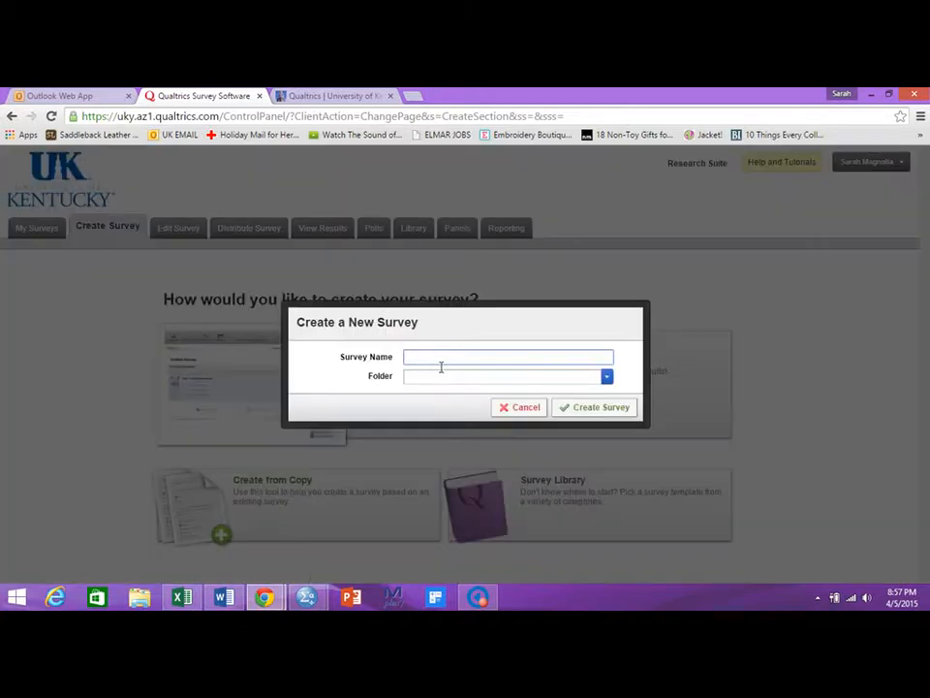
text(First Practice)
click(600, 410)
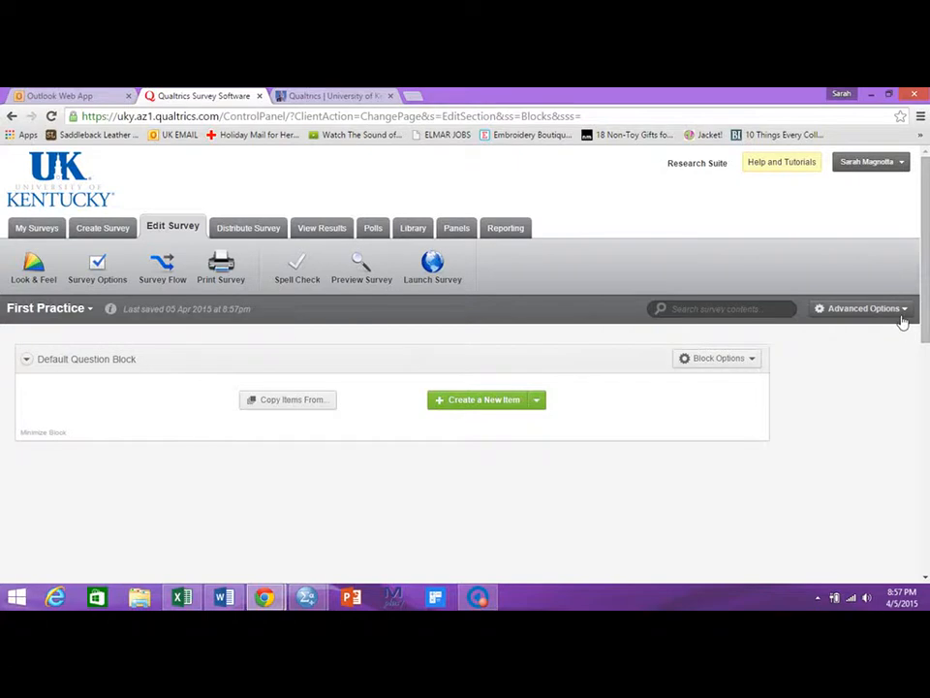
Add a new question and enter the text "I am satisfied with the University of Kentucky.".
click(446, 401)
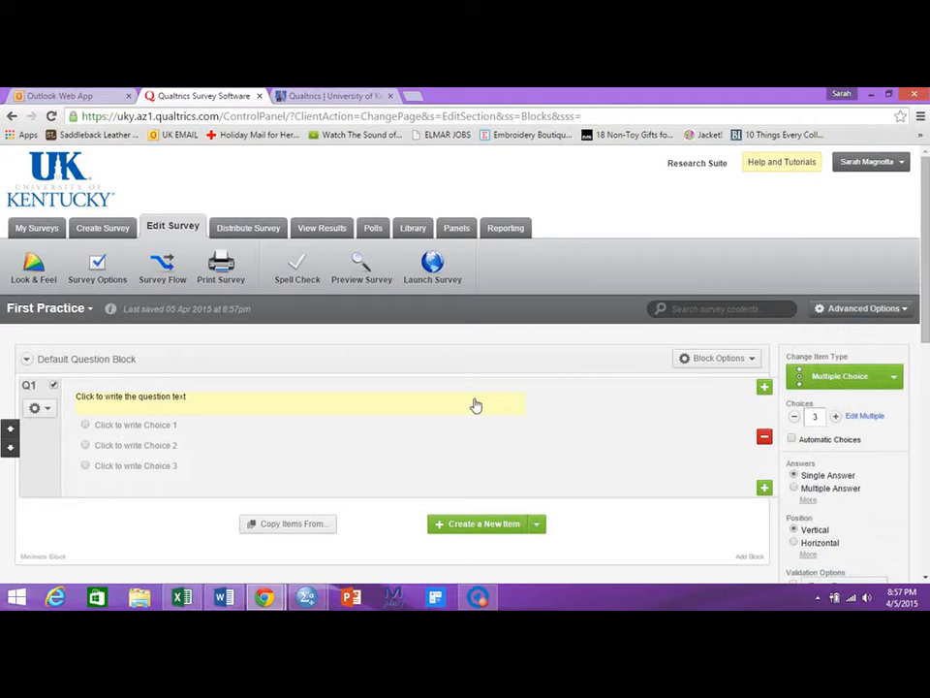
click(156, 403)
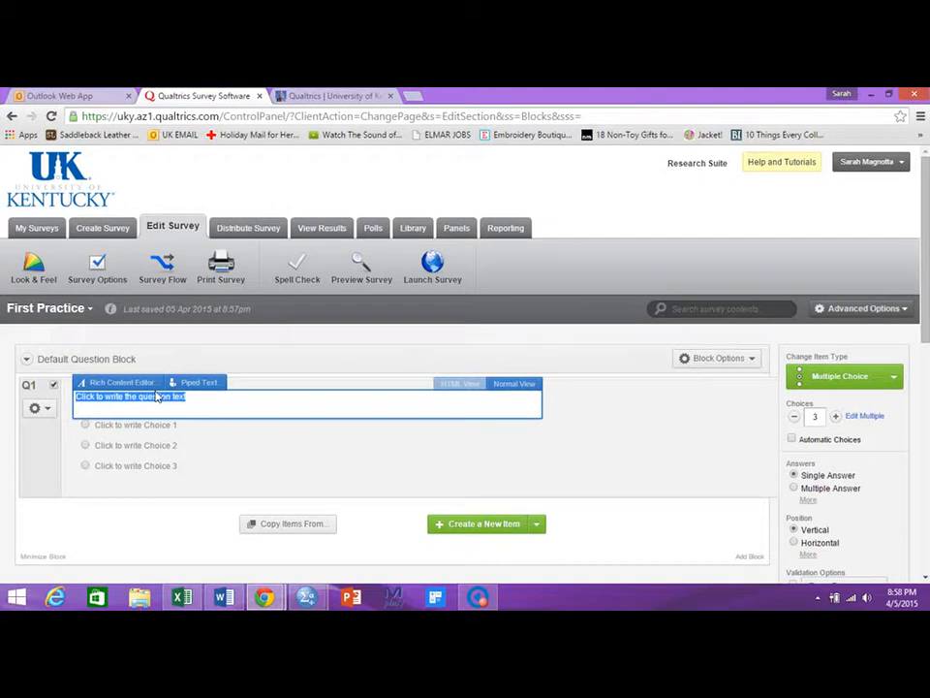
text(I)
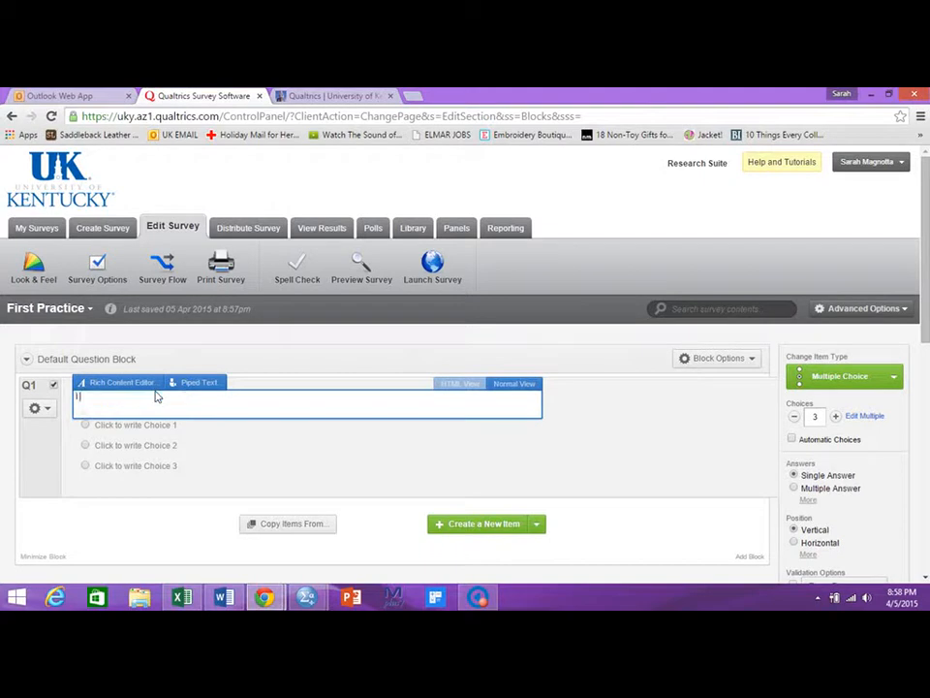
text( am satisfied with the university of Kentucky)
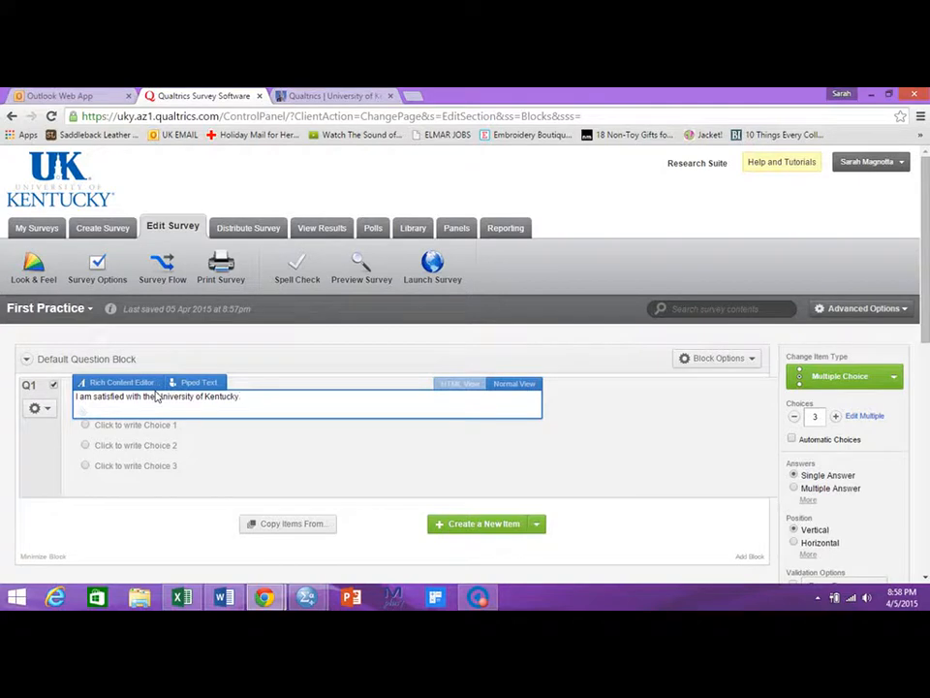
Keep the question Multiple Choice and enable Automatic Choices with the Disagree - Agree scale.
click(848, 382)
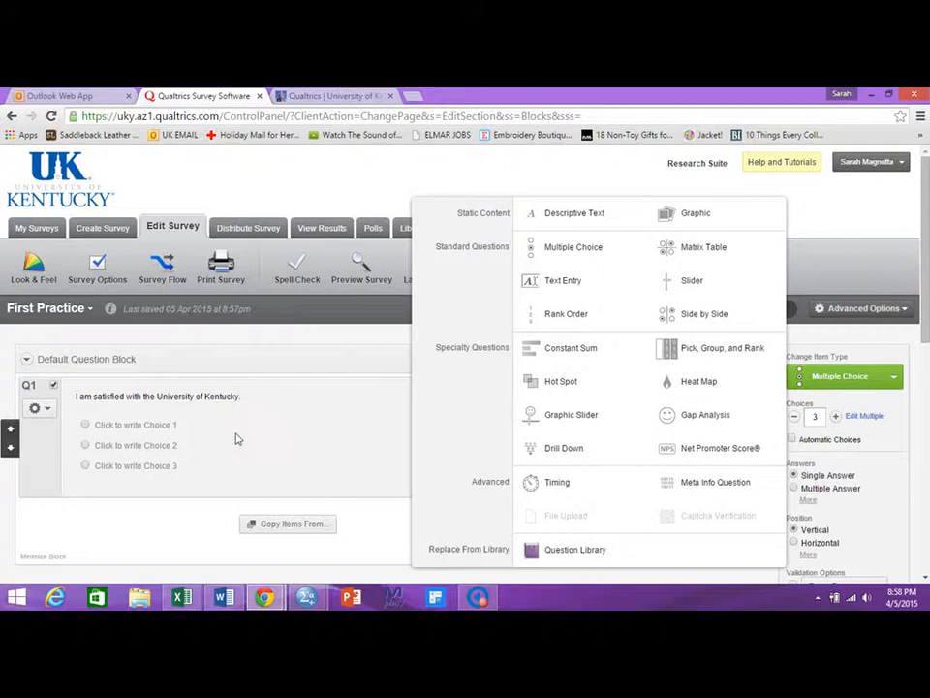
click(324, 441)
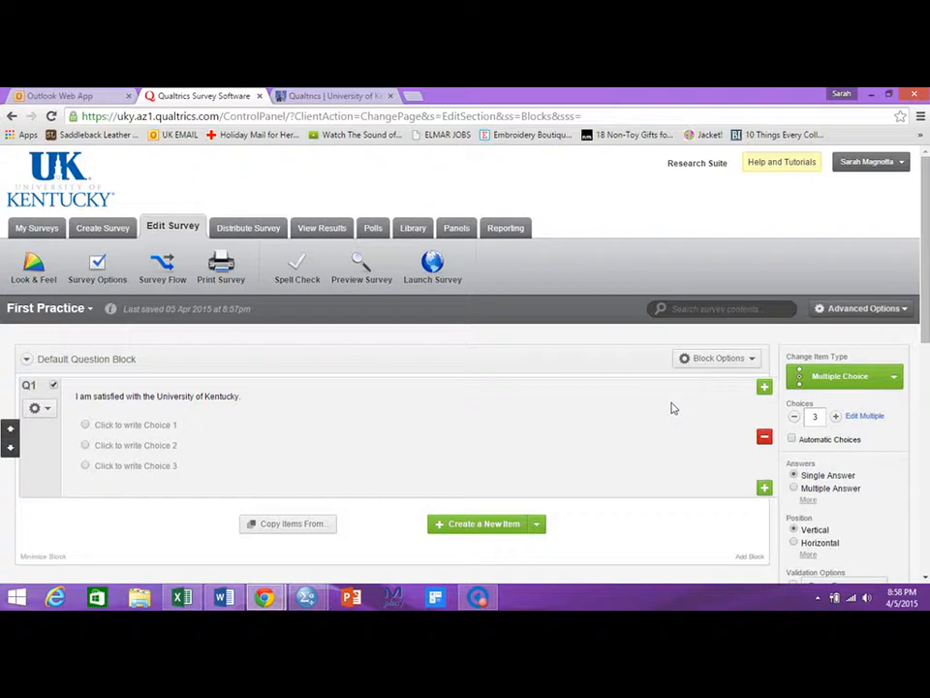
click(818, 441)
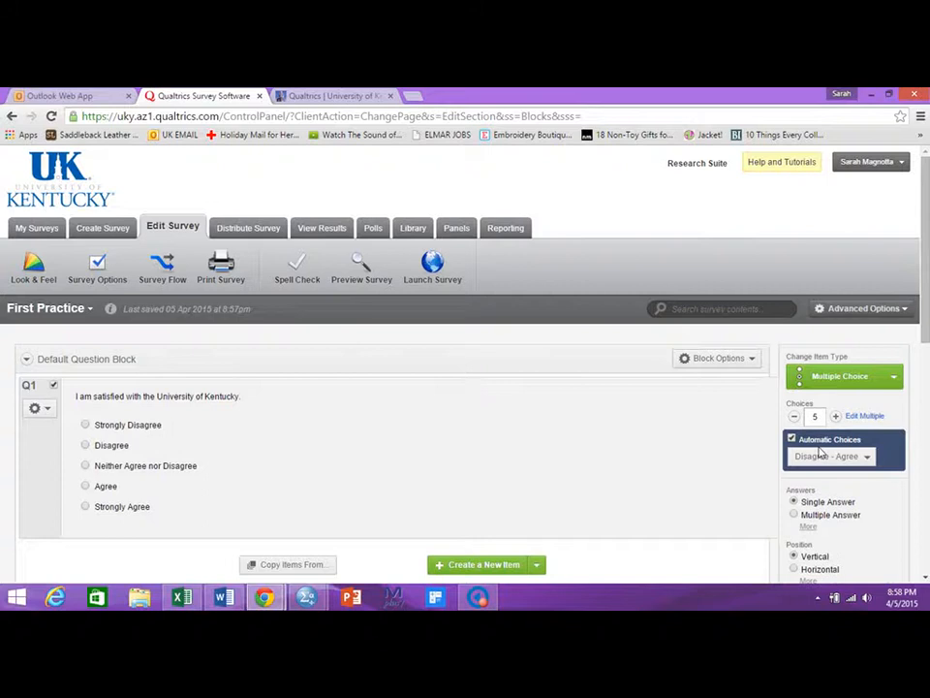
click(824, 456)
mouse_move(795, 399)
mouse_down()
mouse_move(796, 454)
mouse_move(796, 386)
mouse_up()
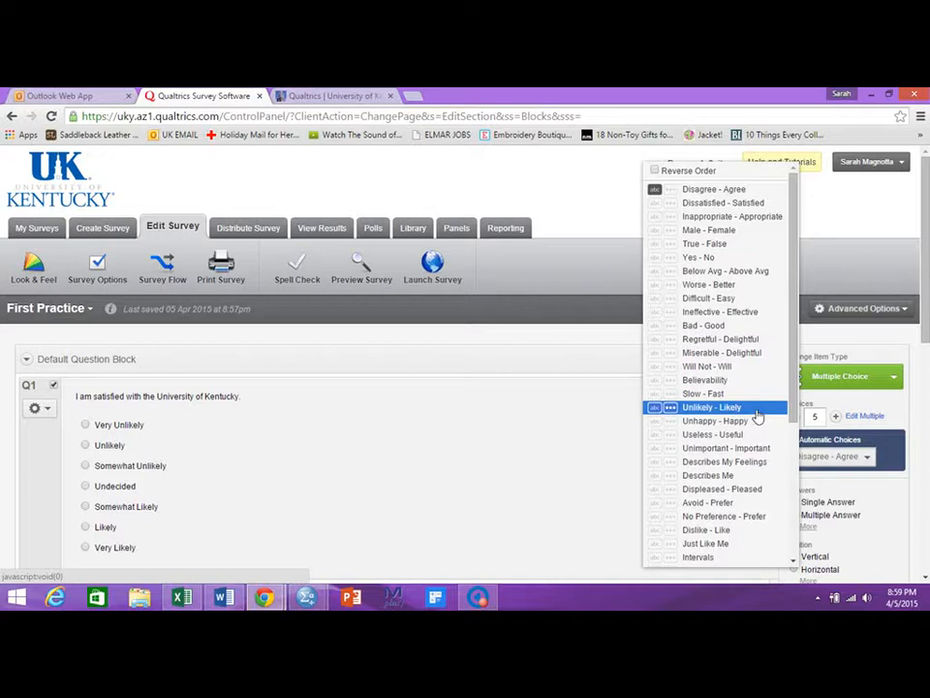
click(746, 193)
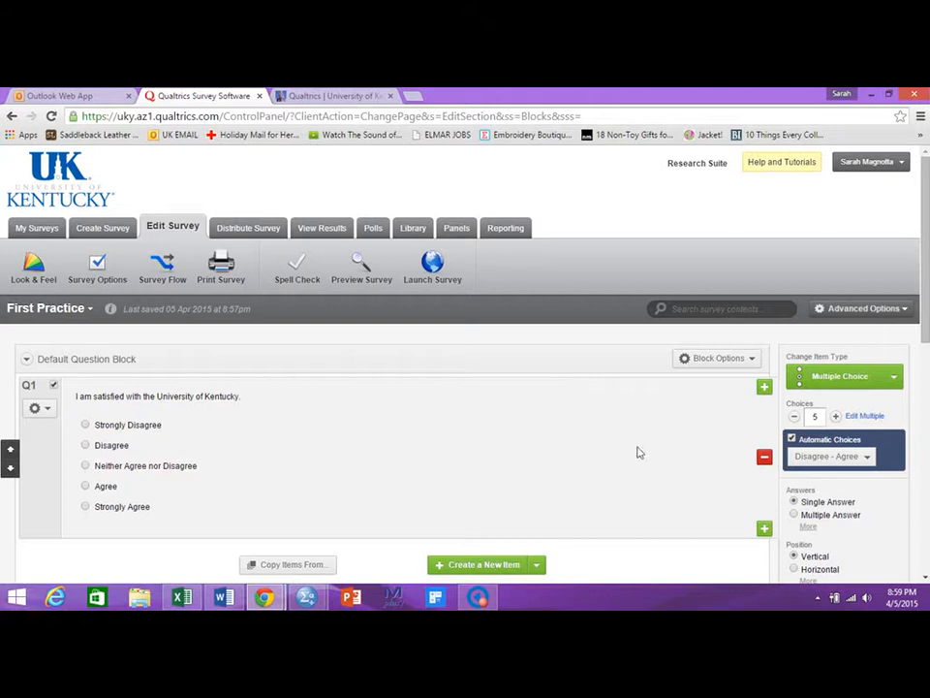
Increase the number of choices to 7.
click(837, 416)
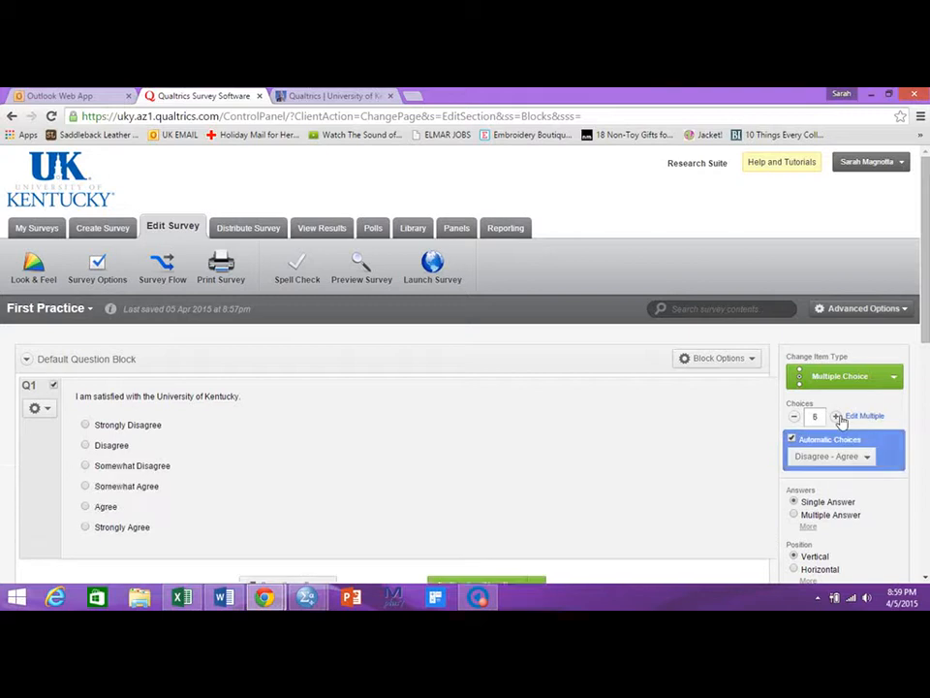
click(837, 417)
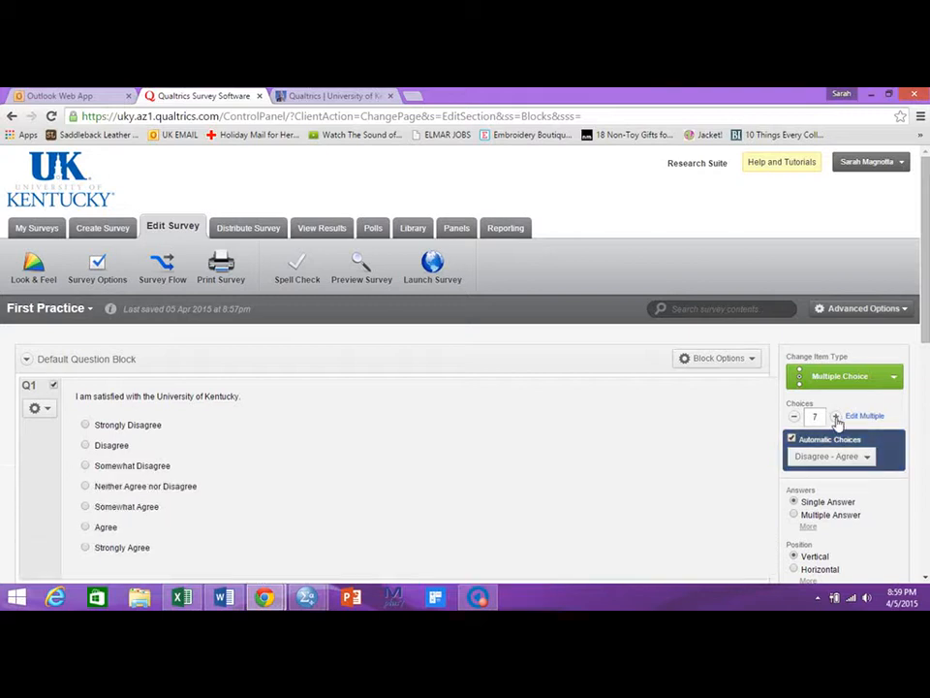
Position the choices horizontally with the labels above.
scroll(857, 387, down, 2)
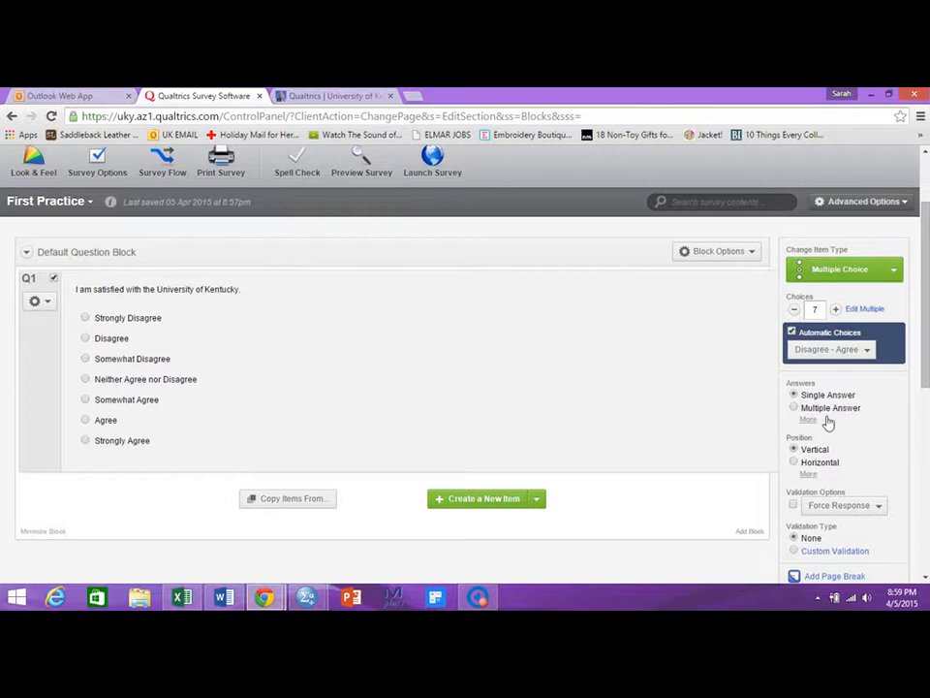
click(794, 464)
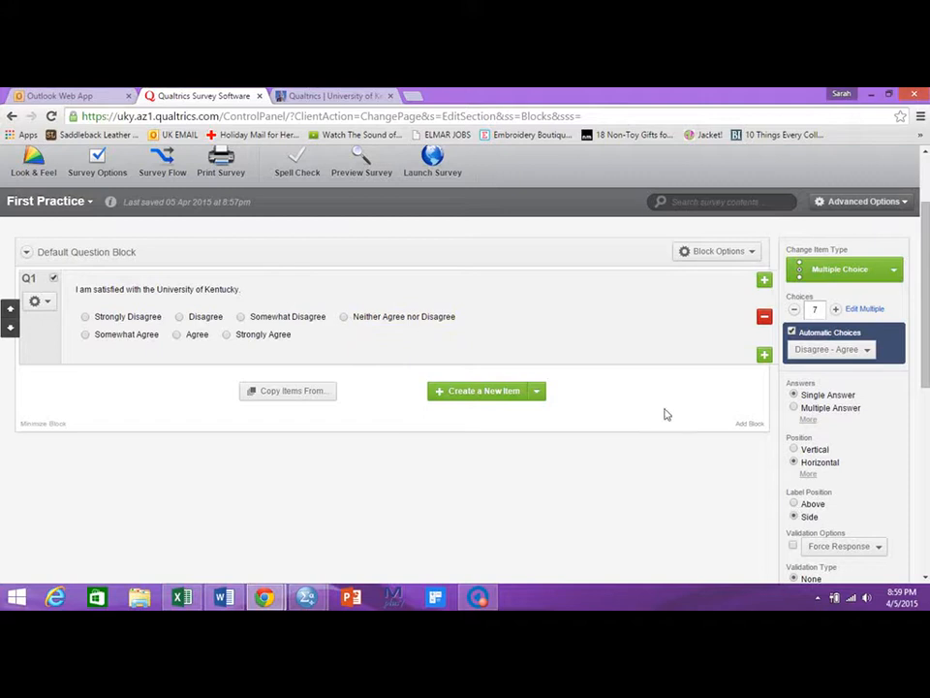
click(795, 505)
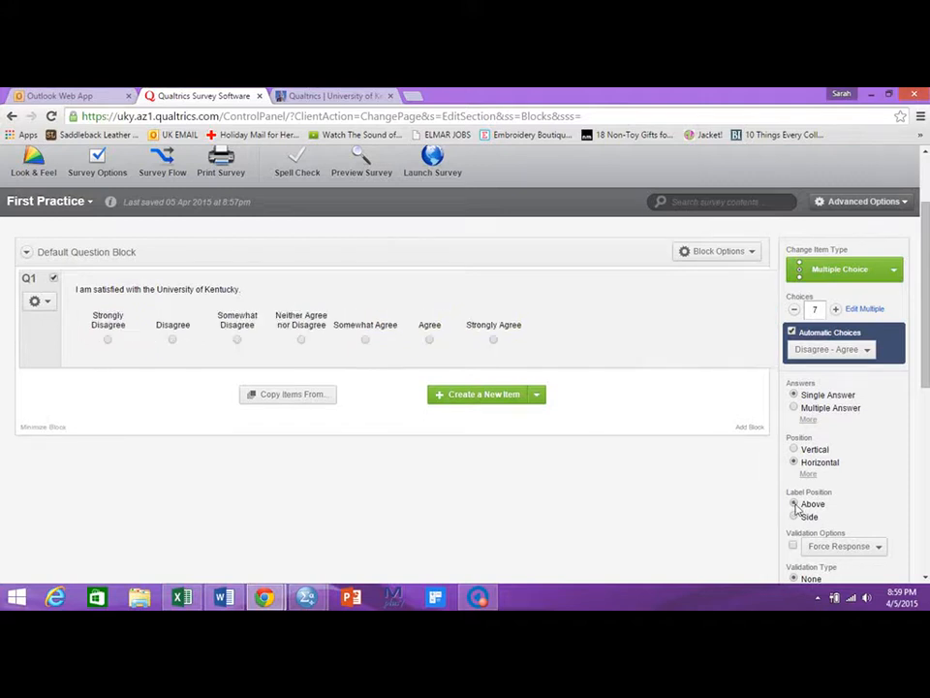
Turn on Force Response for the first question.
drag(926, 354, 928, 426)
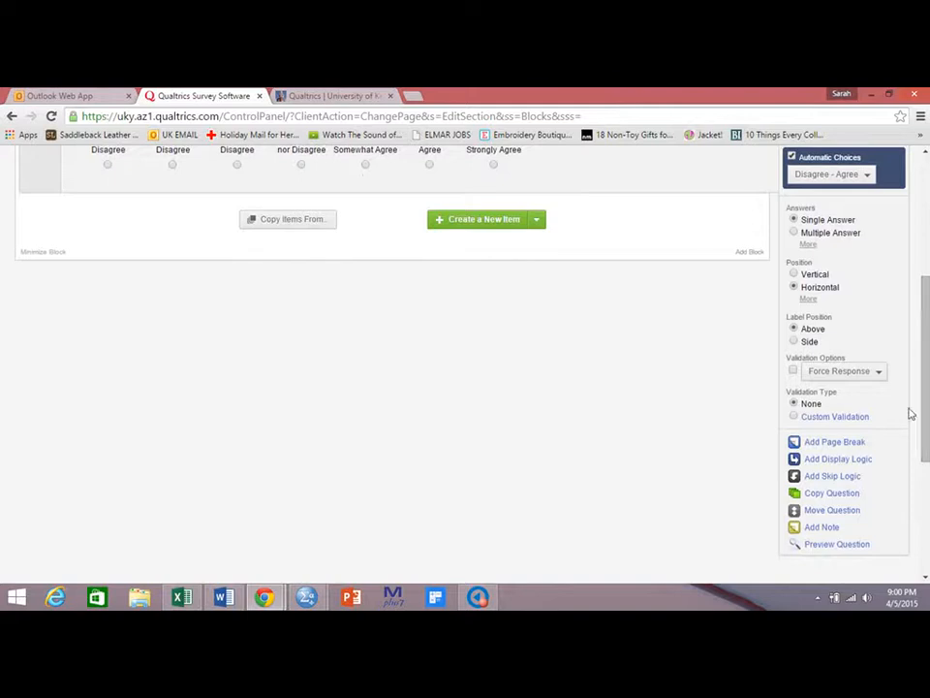
drag(926, 425, 927, 369)
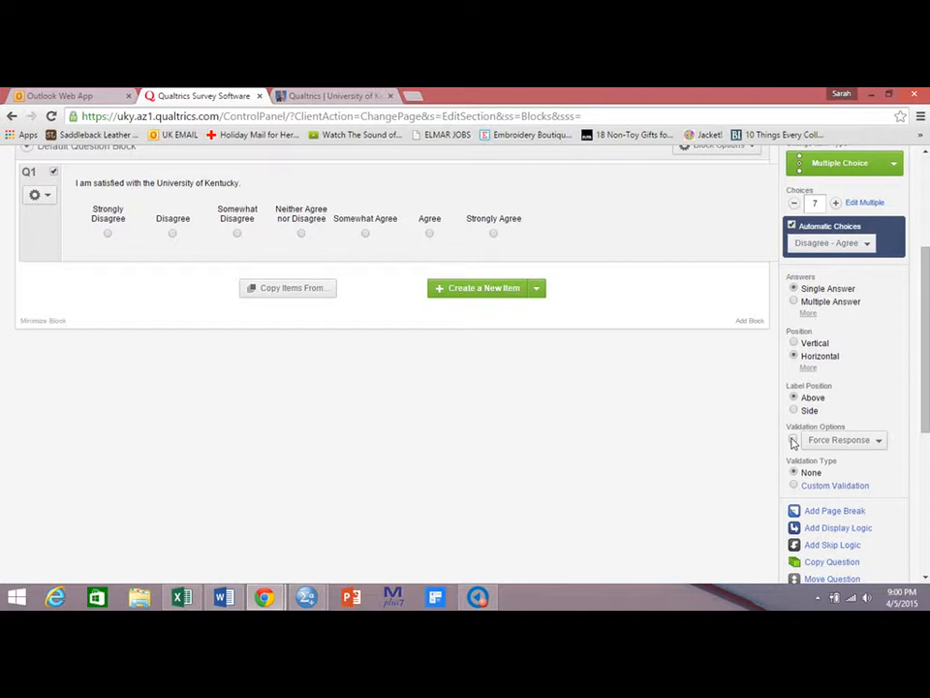
click(792, 441)
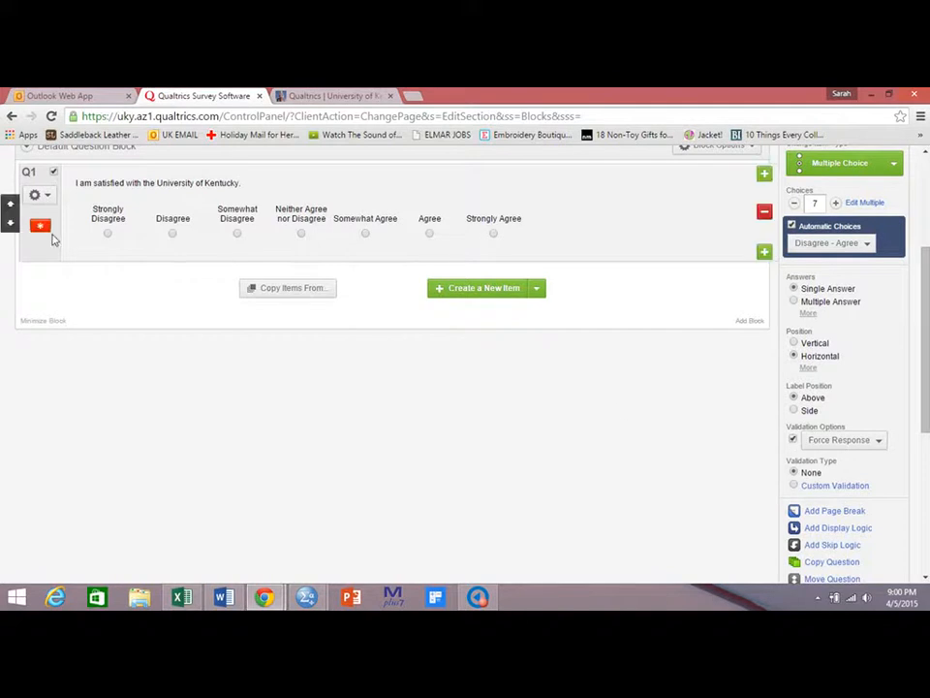
click(794, 441)
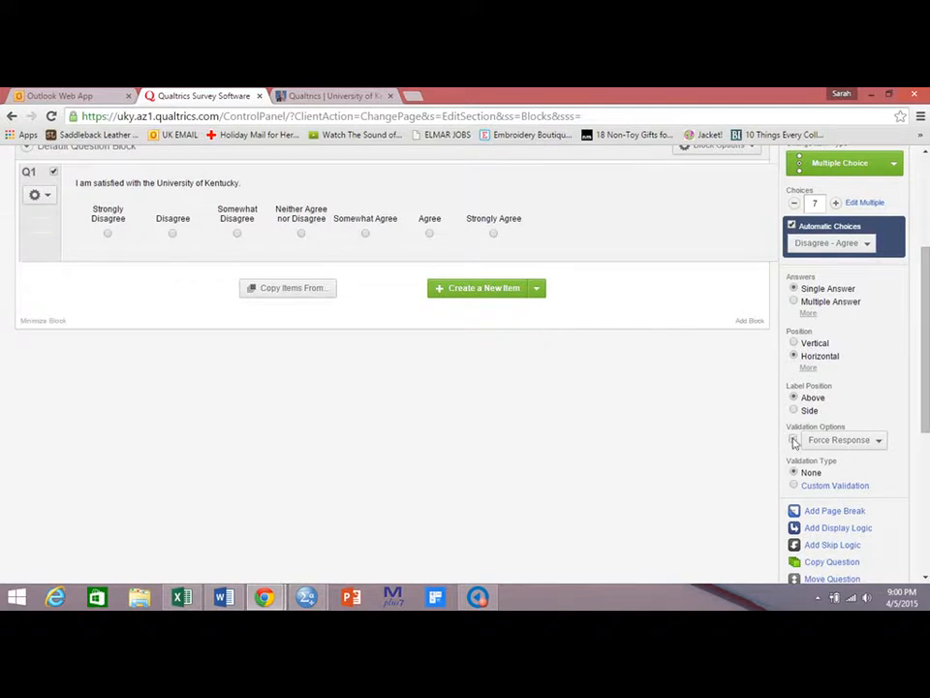
click(793, 441)
Add a second question reading "Please indicate your involvement with Greek Life:".
click(499, 291)
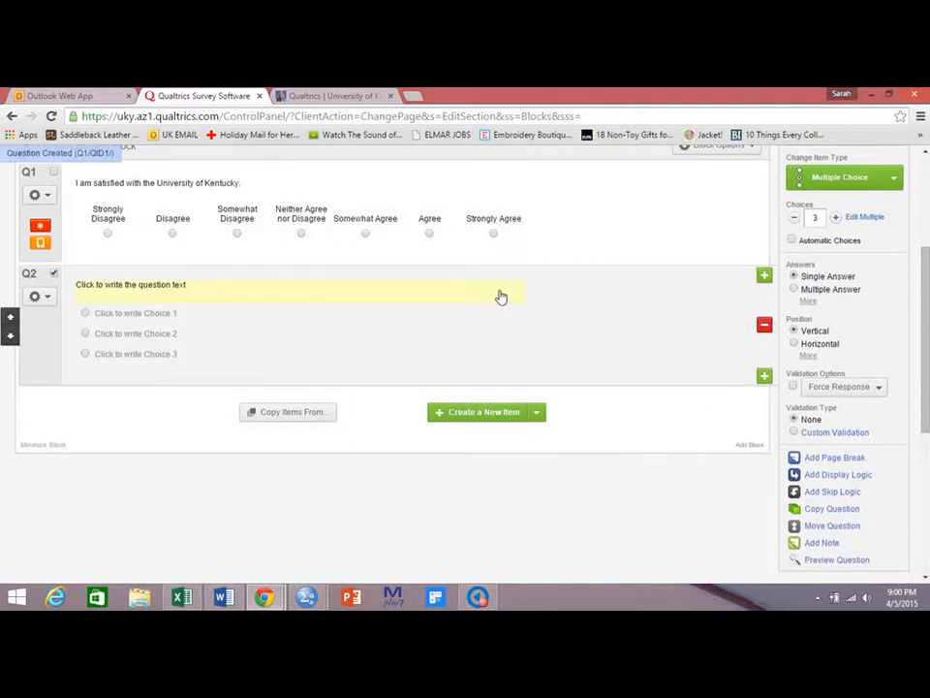
click(153, 289)
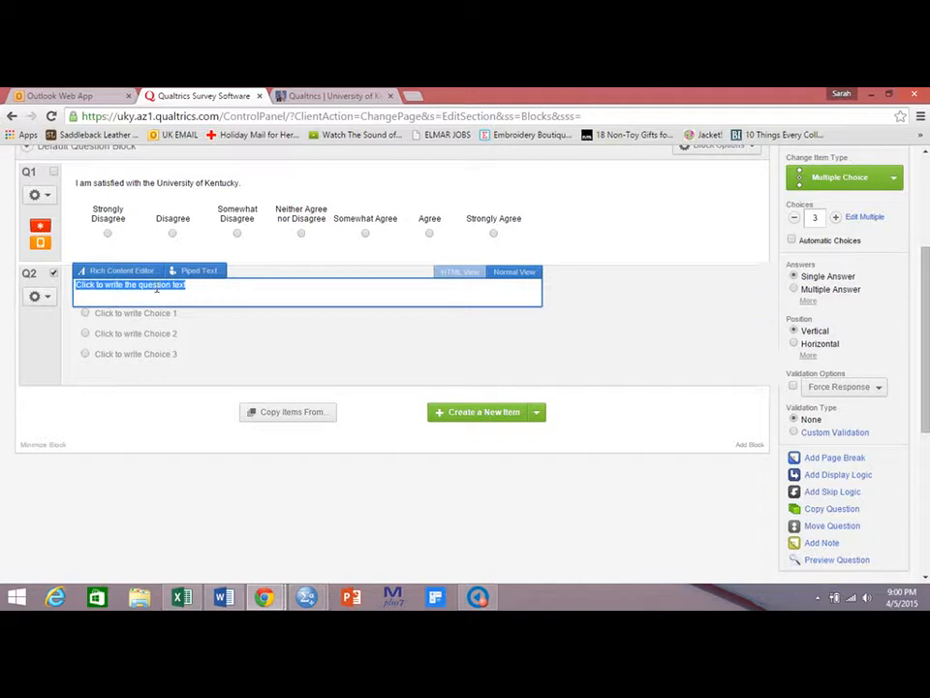
text(Please indicate your involve)
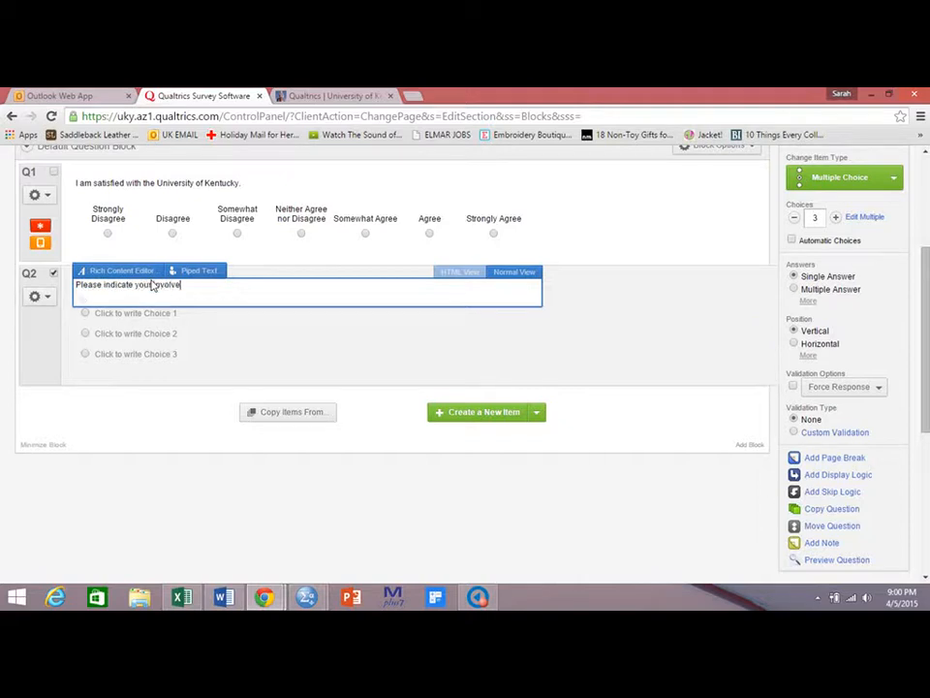
text(ment with Greek Life)
Turn on automatic choices for the second question and pick the Not At All - Frequently set.
click(815, 245)
click(804, 257)
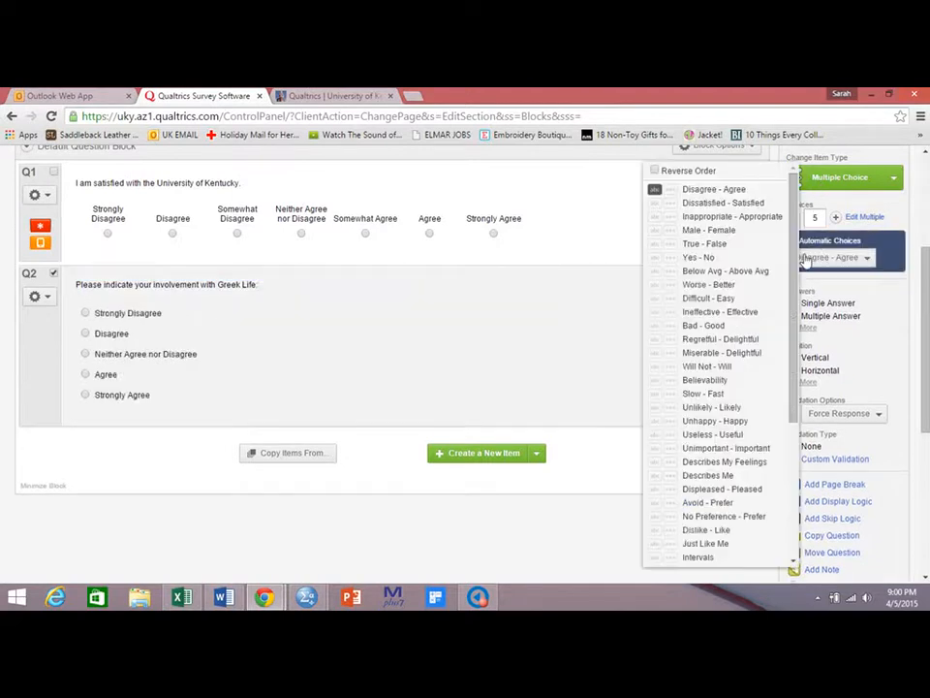
scroll(792, 242, down, 1)
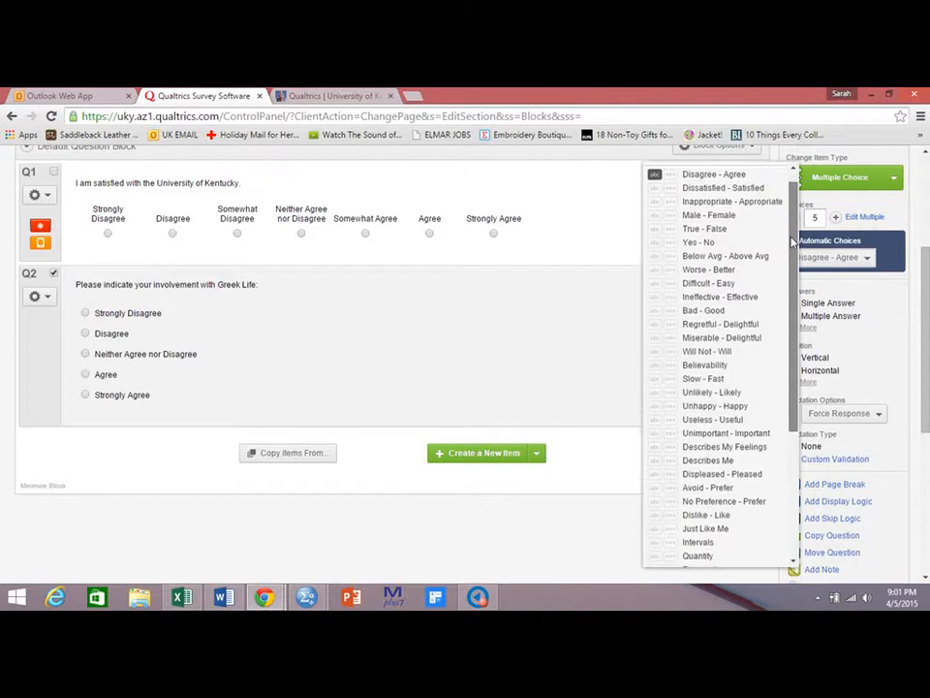
mouse_move(792, 242)
mouse_down()
mouse_move(798, 391)
mouse_move(793, 227)
mouse_up()
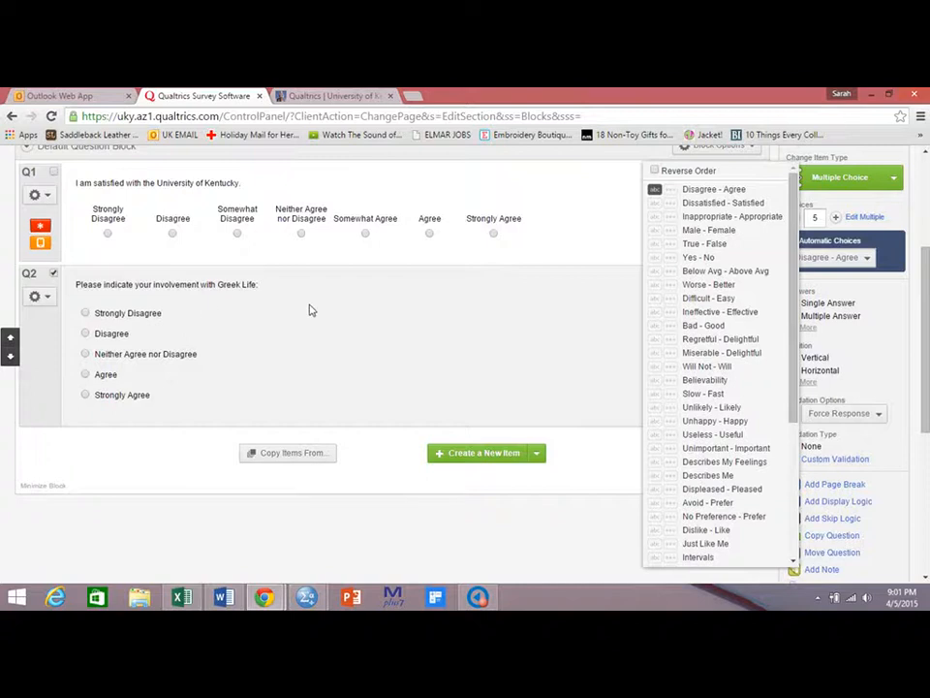
drag(794, 262, 796, 392)
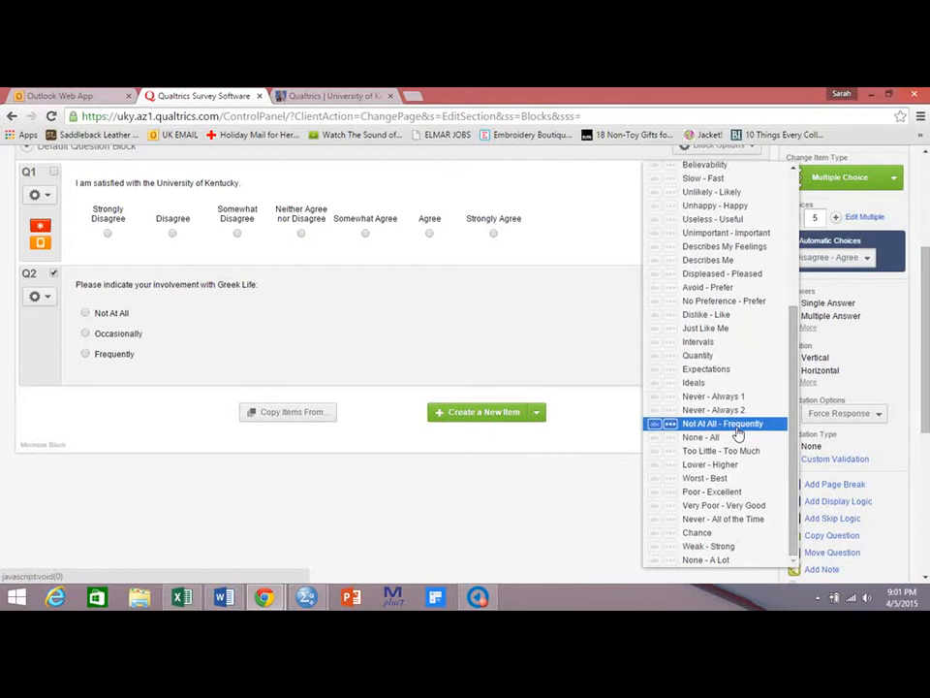
click(737, 427)
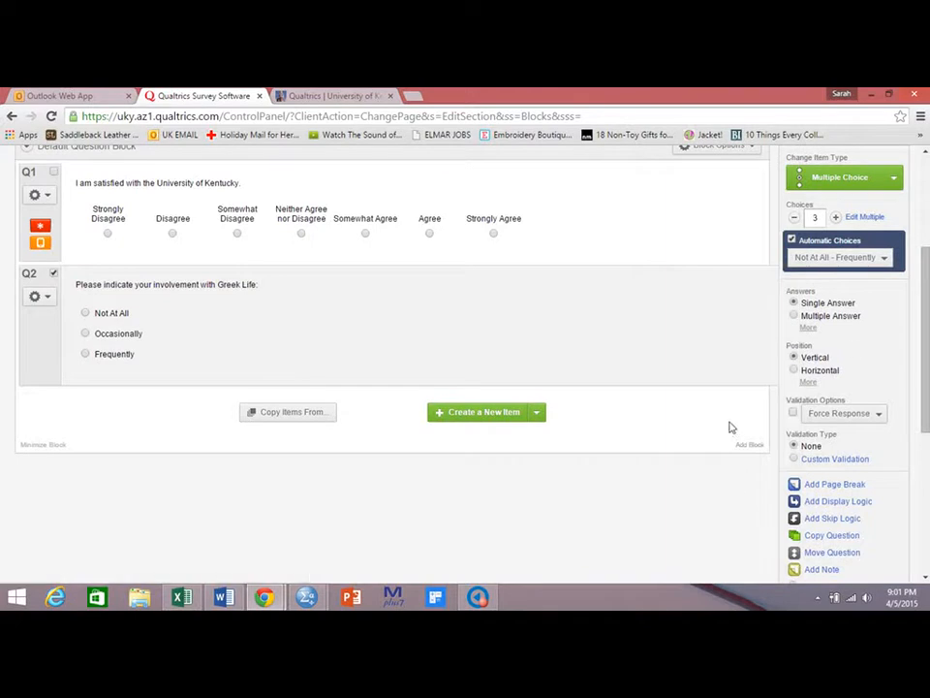
Increase the second question's number of choices to 7.
click(837, 218)
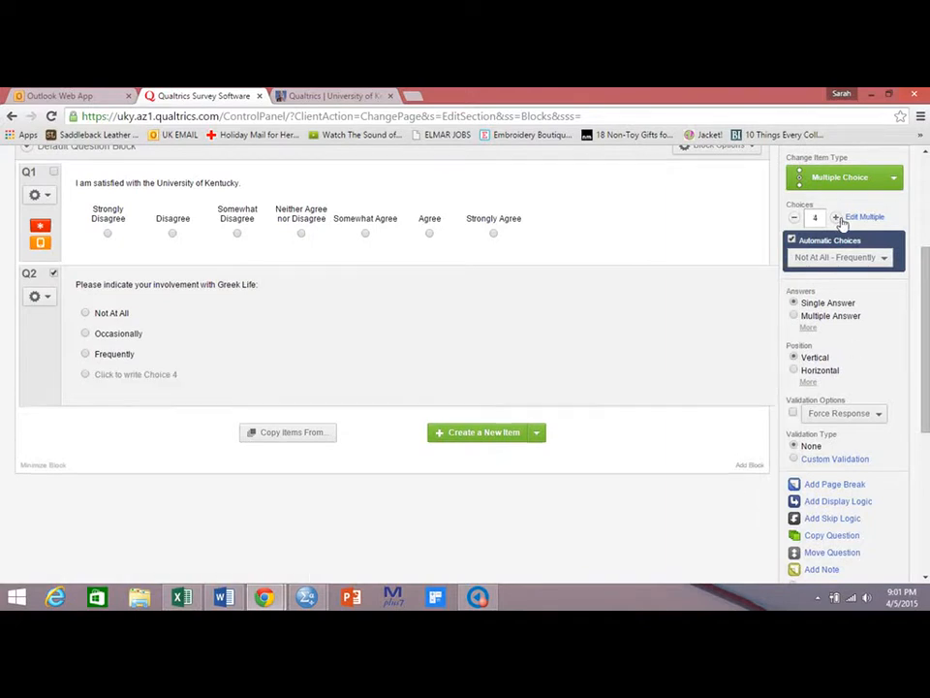
click(837, 218)
click(837, 218)
click(837, 218)
click(837, 218)
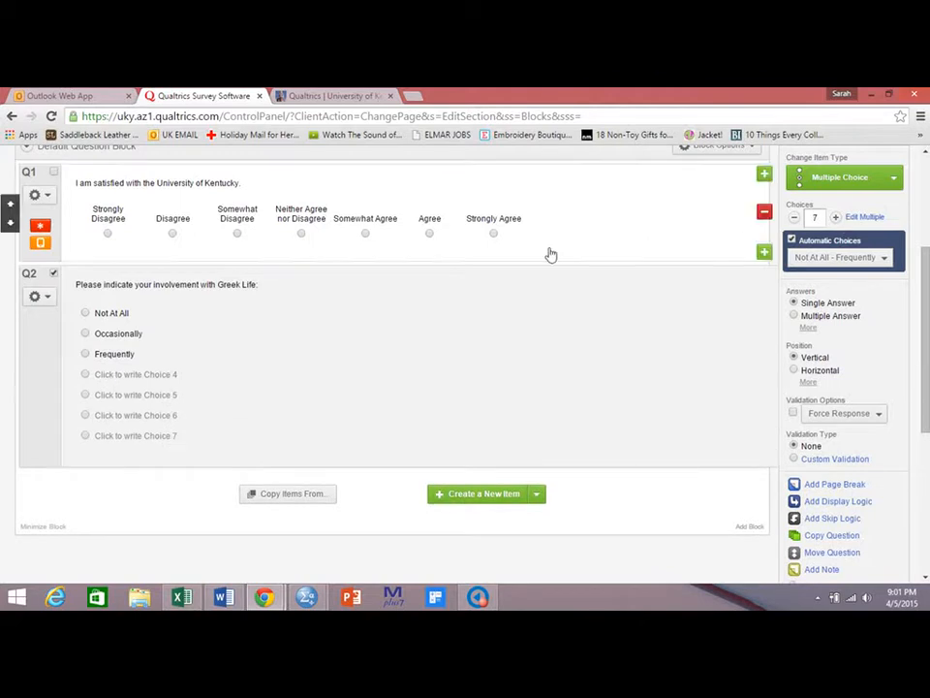
Rename the second question's first choice to Very Uninvolved.
click(120, 314)
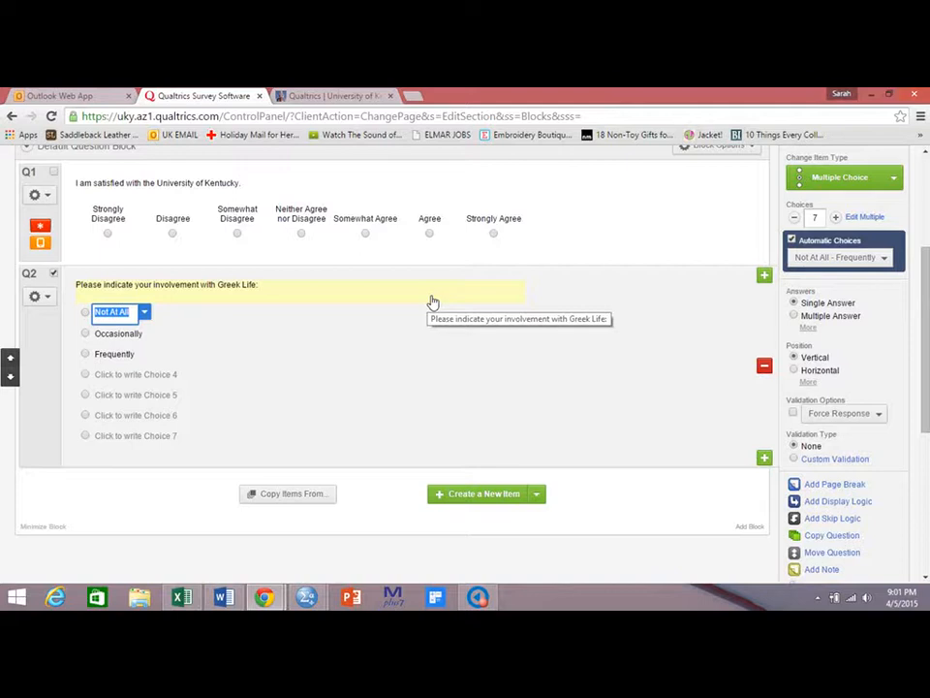
text(Very )
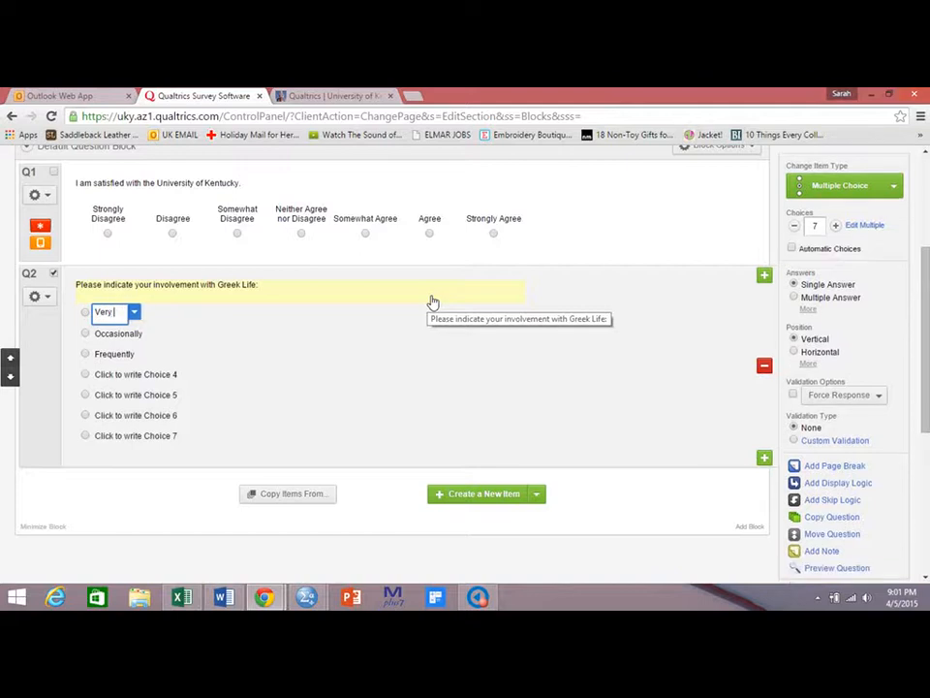
text(Uninvolv)
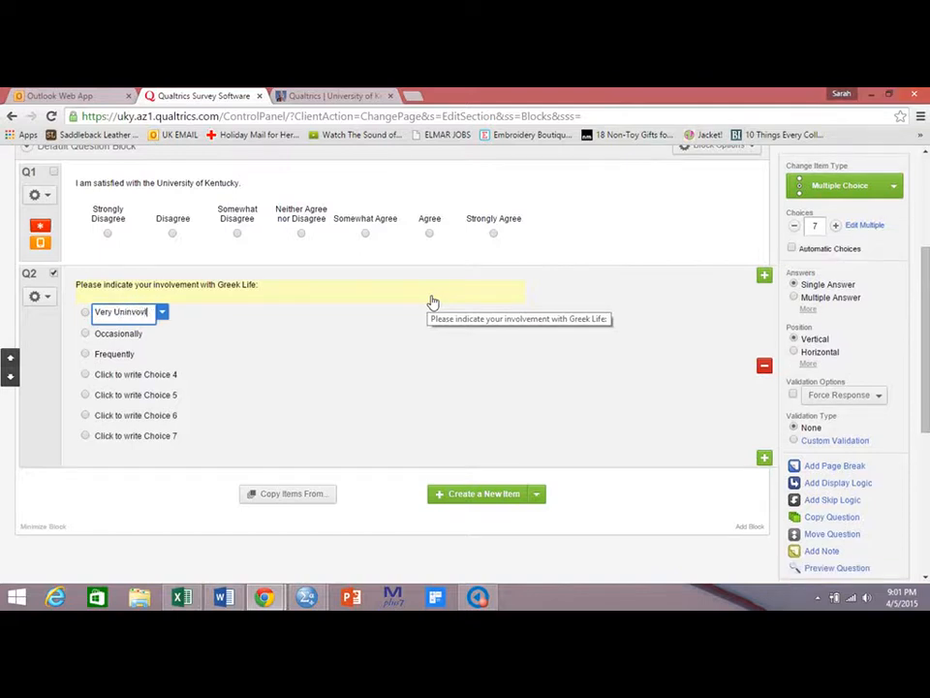
key(BackSpace)
key(BackSpace)
text(lved)
Rename the second and third choices to Uninvolved and Somewhat Uninvolved.
click(137, 334)
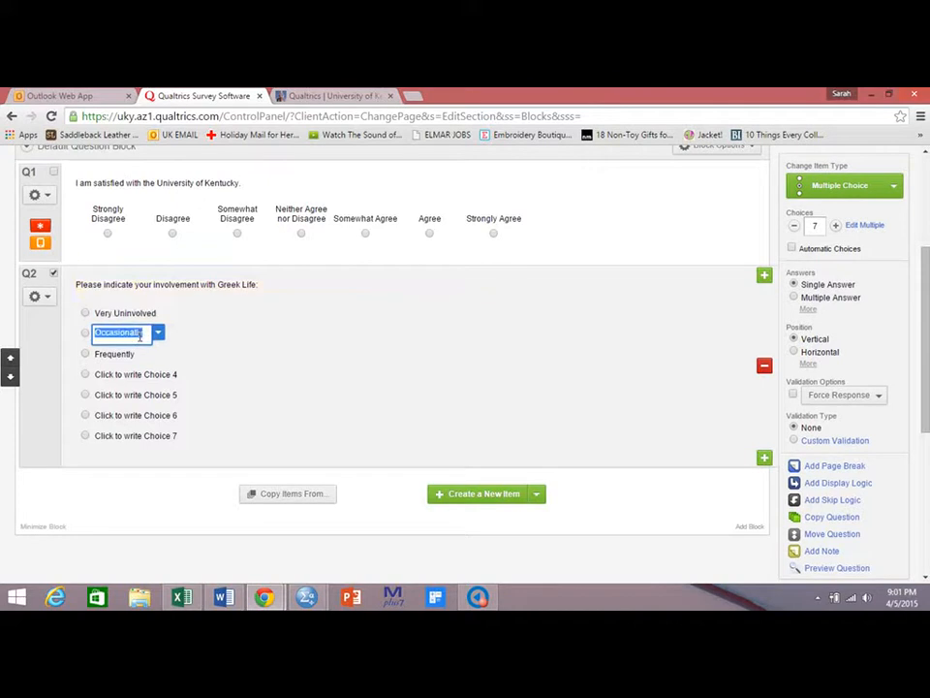
text(Uninvolved)
click(129, 354)
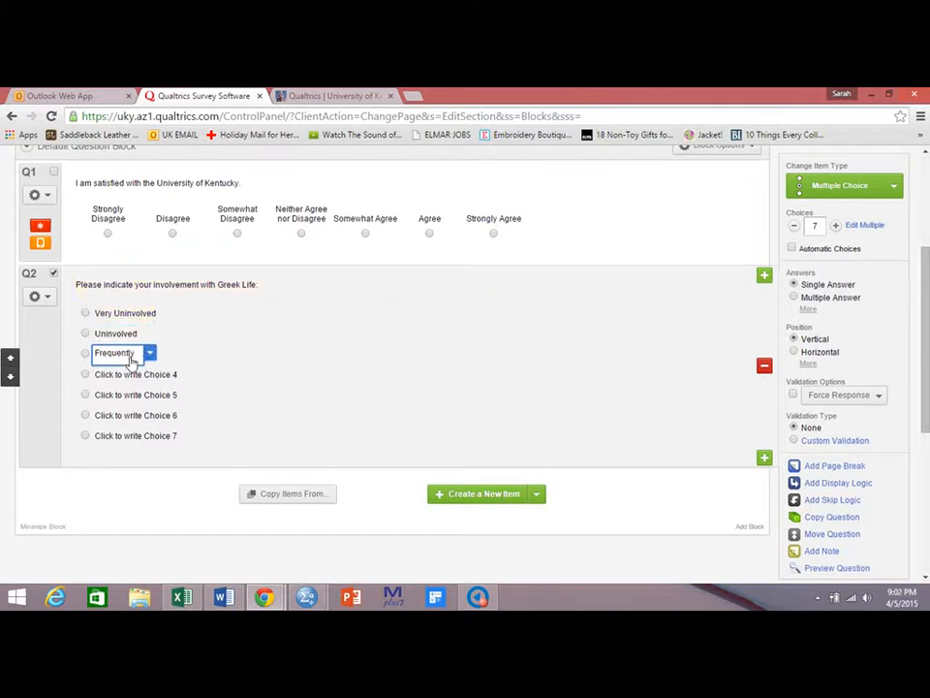
text(Somewhat Uni)
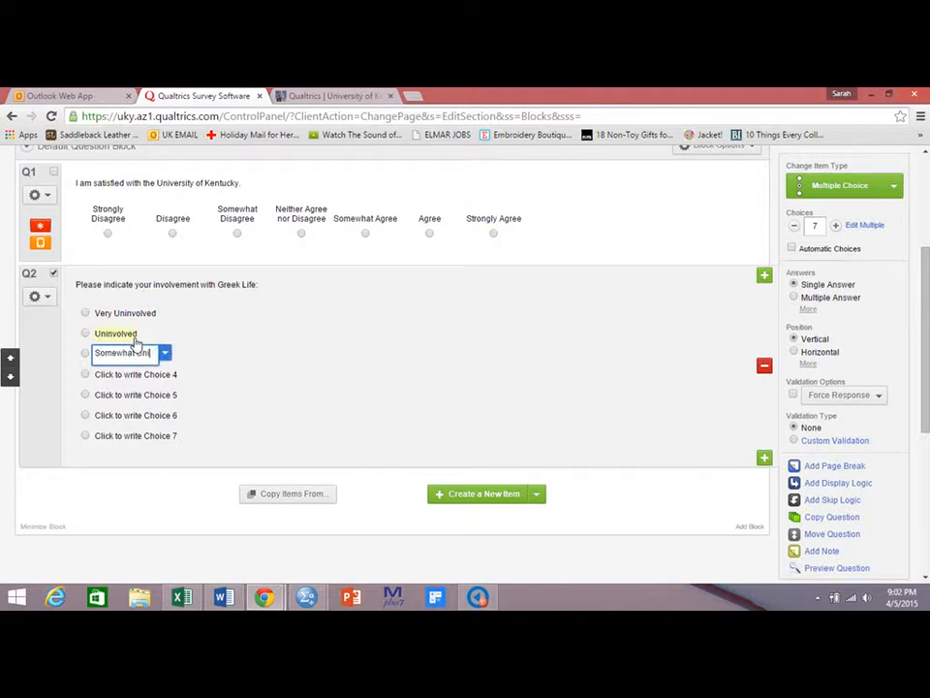
text(nvolved)
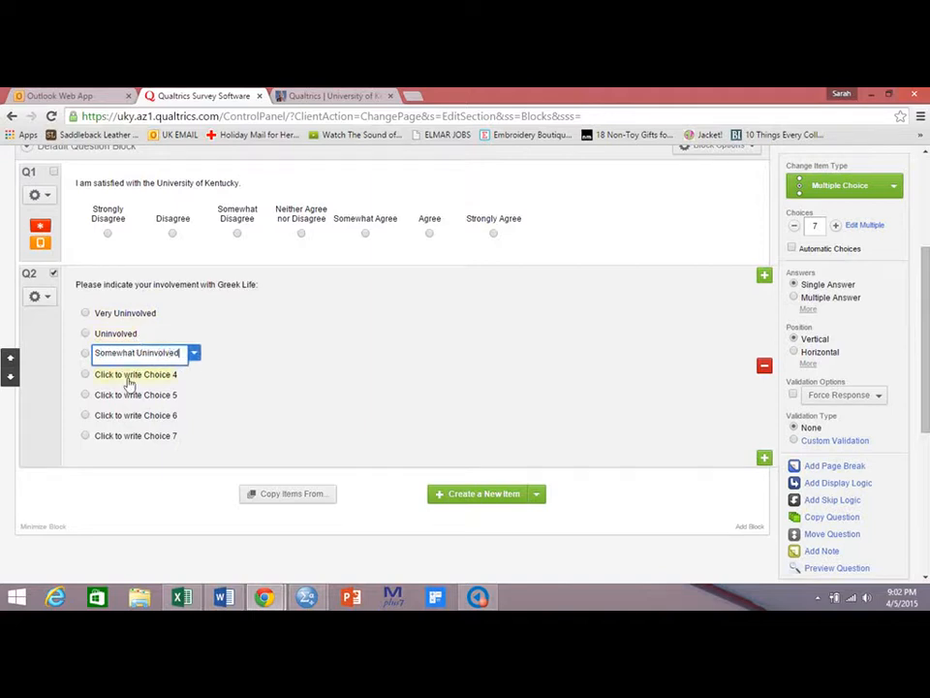
Rename the fourth choice to Neither Involved nor Uninvolved.
click(129, 376)
text(Neither )
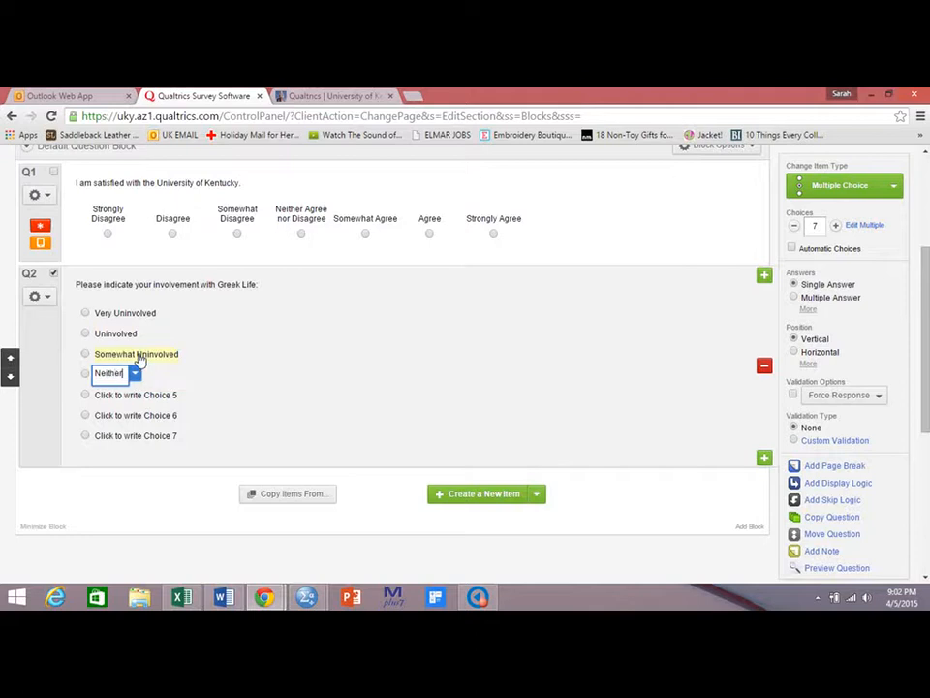
text(involved nor U)
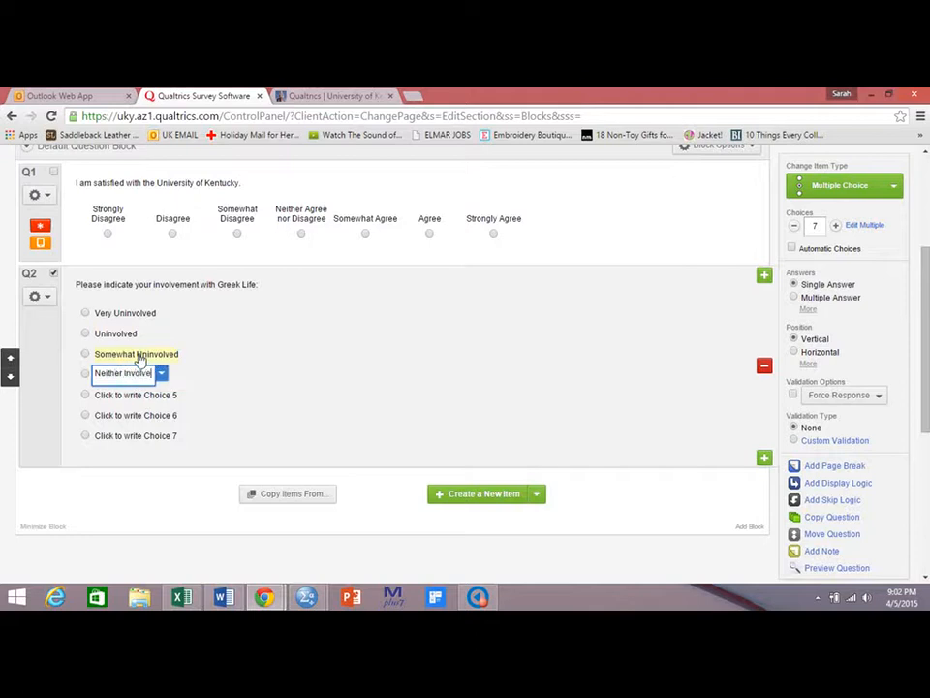
text(ninvolved)
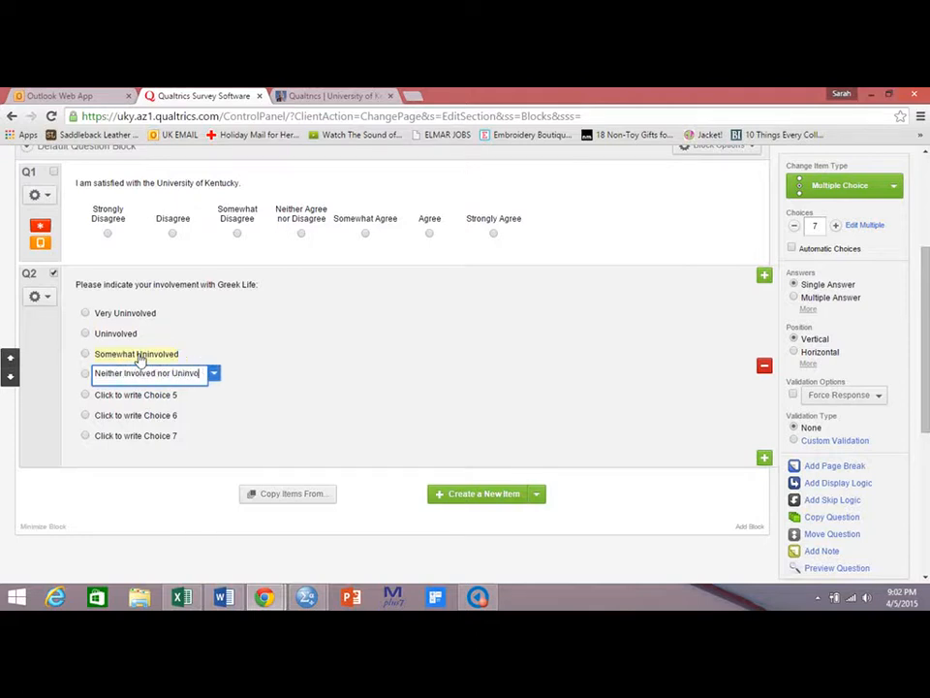
Rename the fifth and sixth choices to Somewhat Involved and Involved.
click(126, 396)
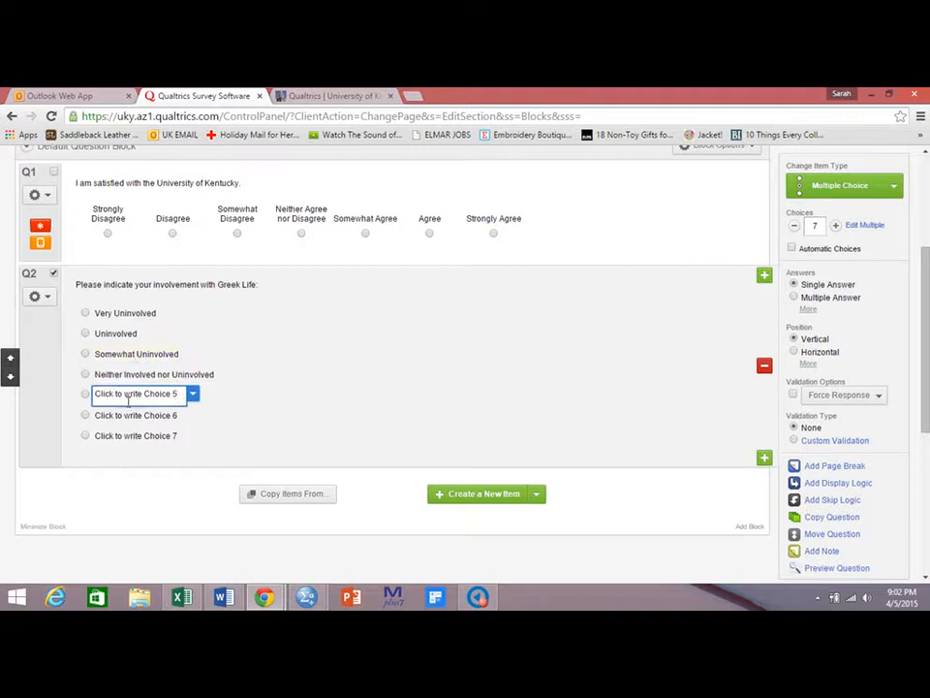
text(Somewhat)
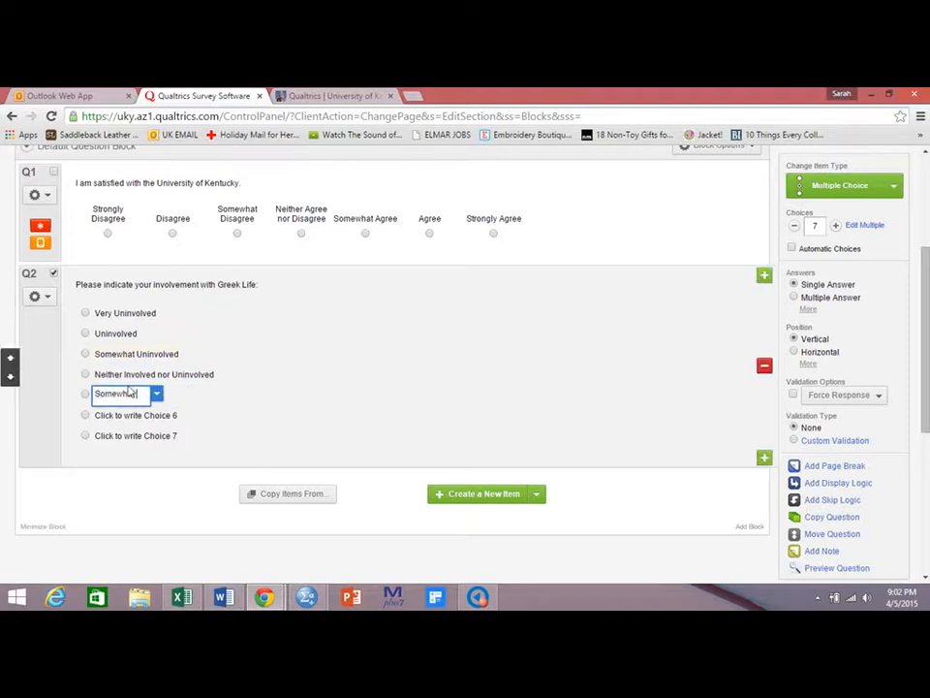
text( Involved)
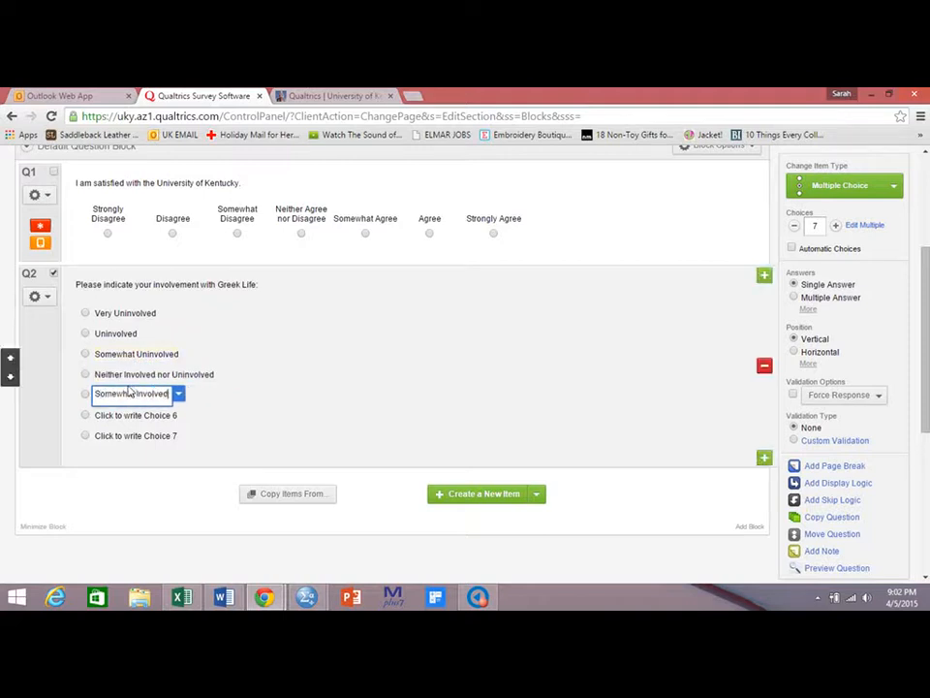
click(131, 415)
text(Inv)
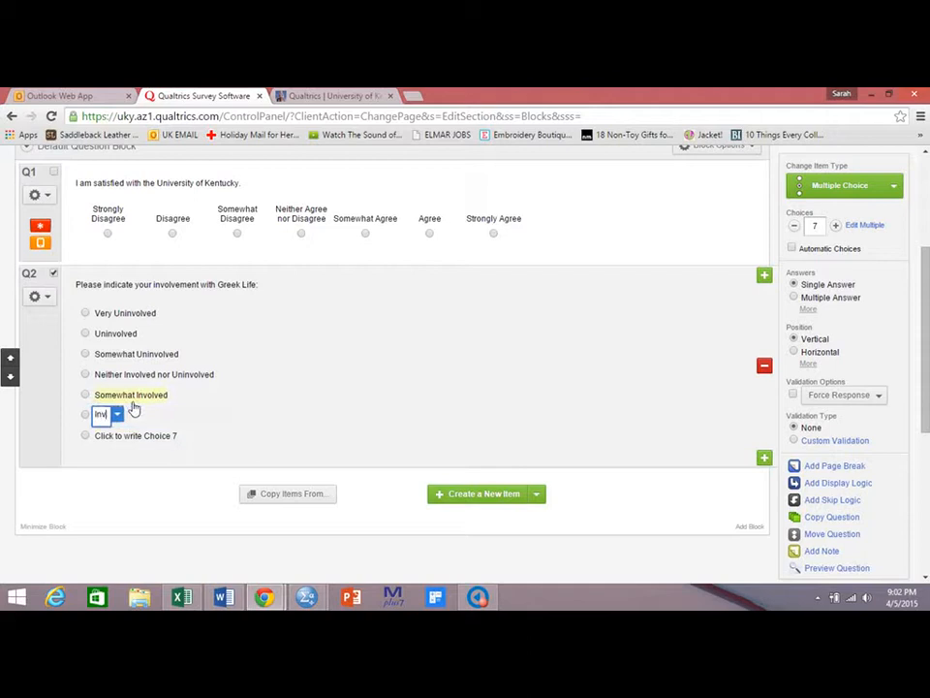
text(olved)
Enter Very Involved as the seventh choice, then remove that seventh choice from the question.
click(128, 436)
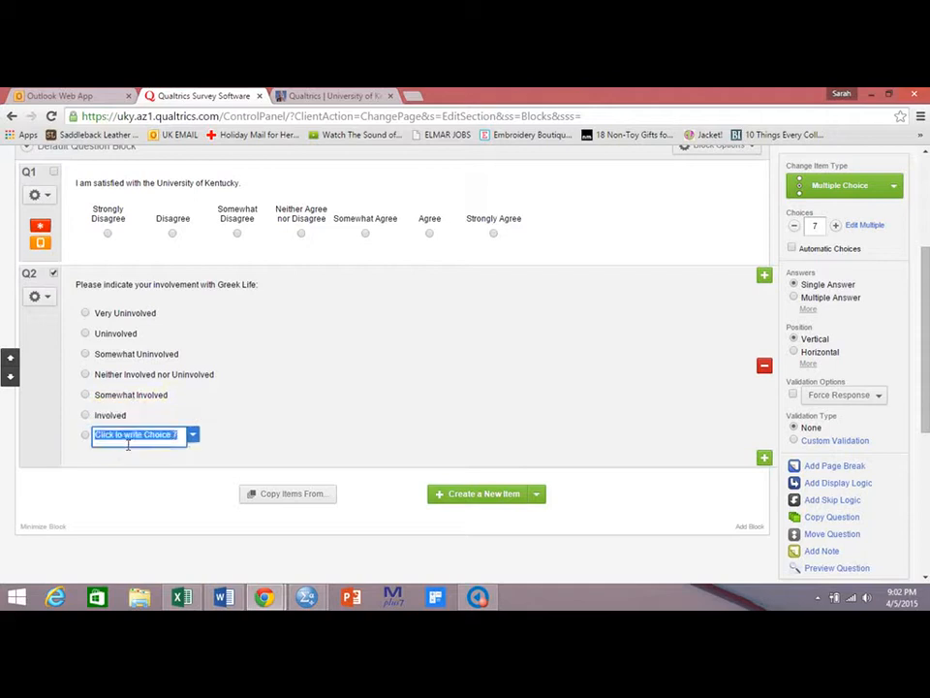
text(Very I)
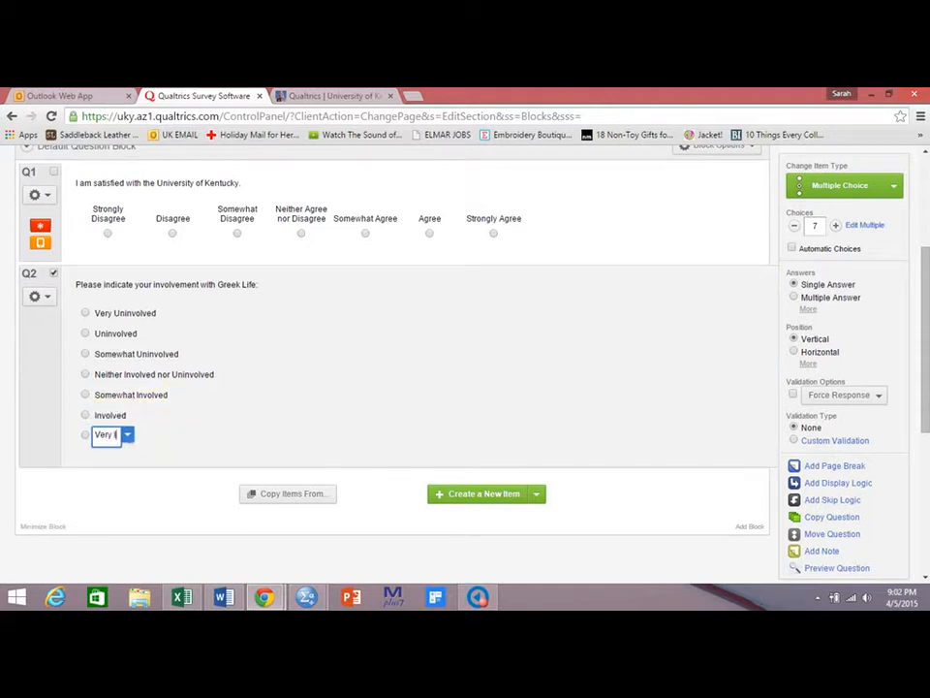
text(nvolvedd)
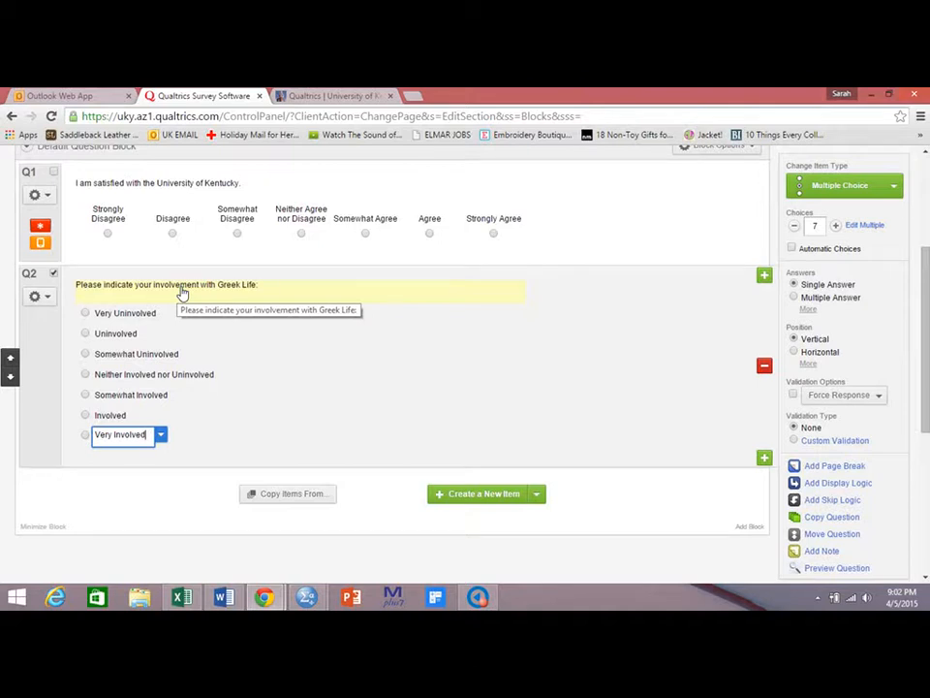
click(161, 435)
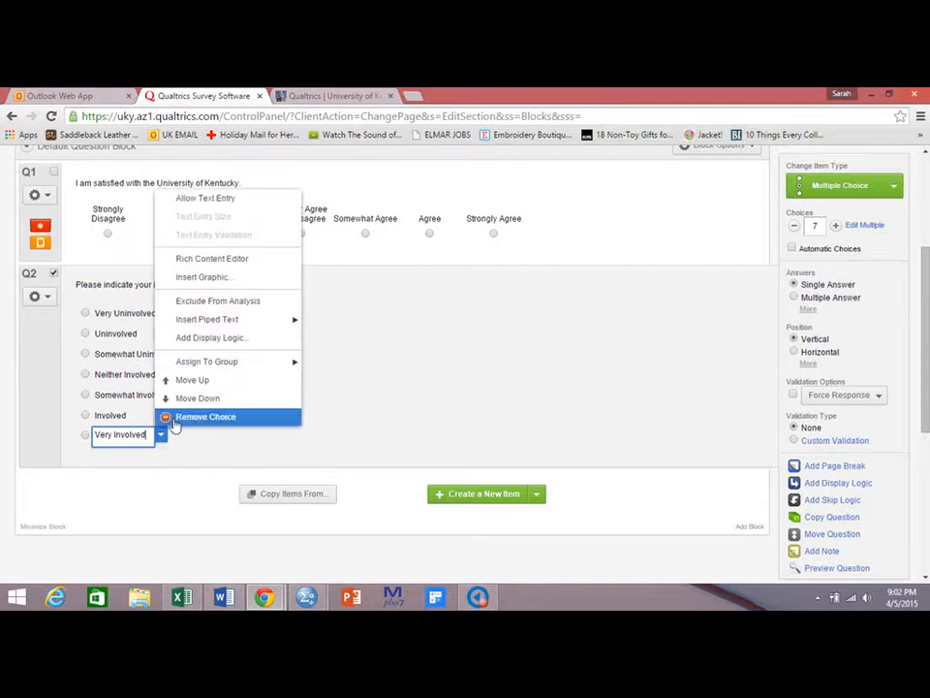
click(176, 418)
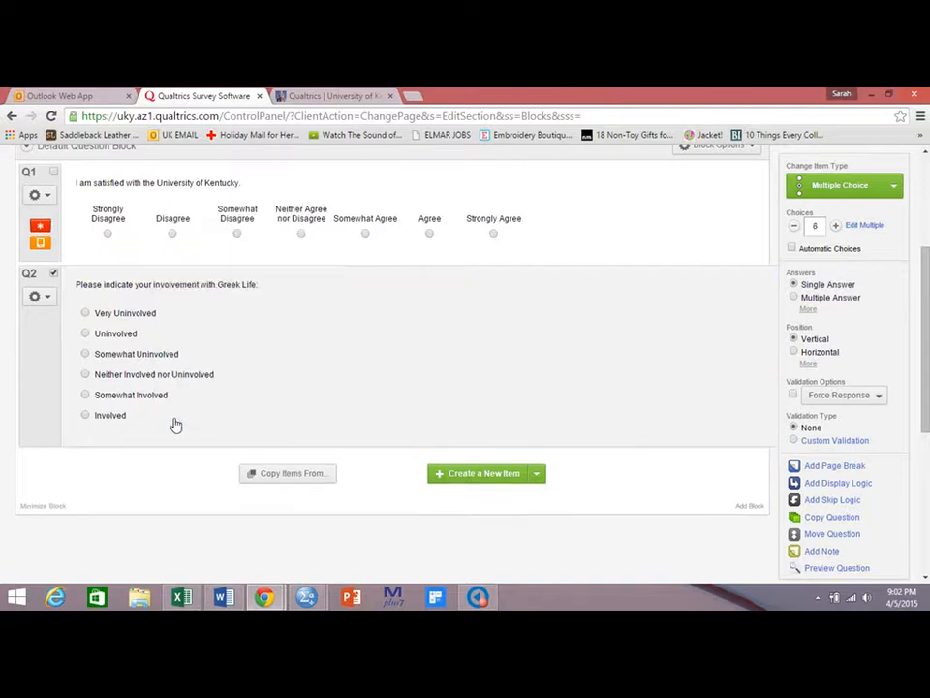
Turn on Force Response for the second question.
mouse_move(175, 423)
scroll(862, 373, up, 1)
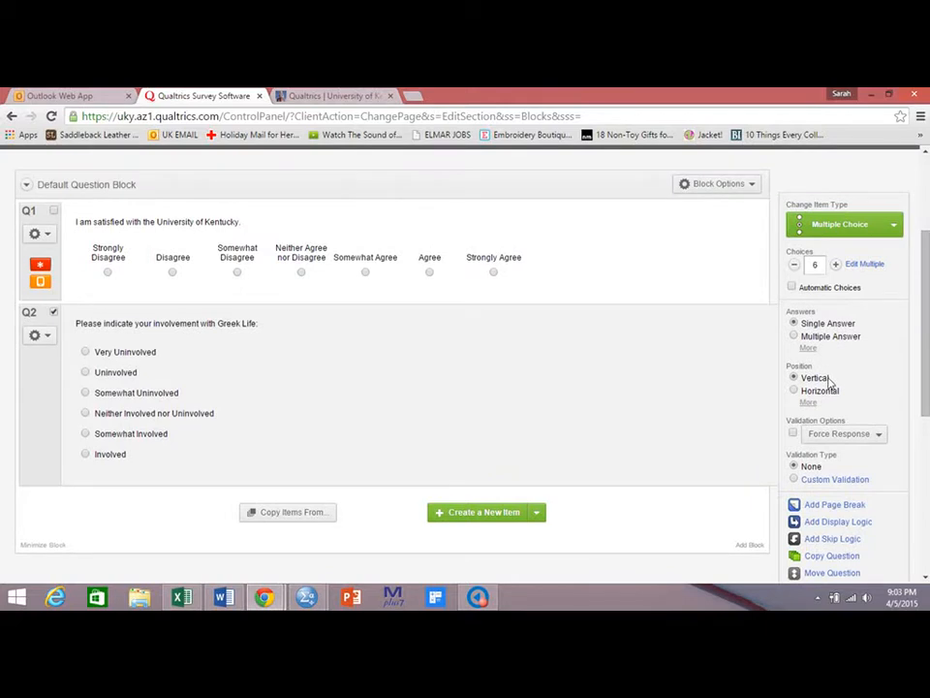
click(793, 434)
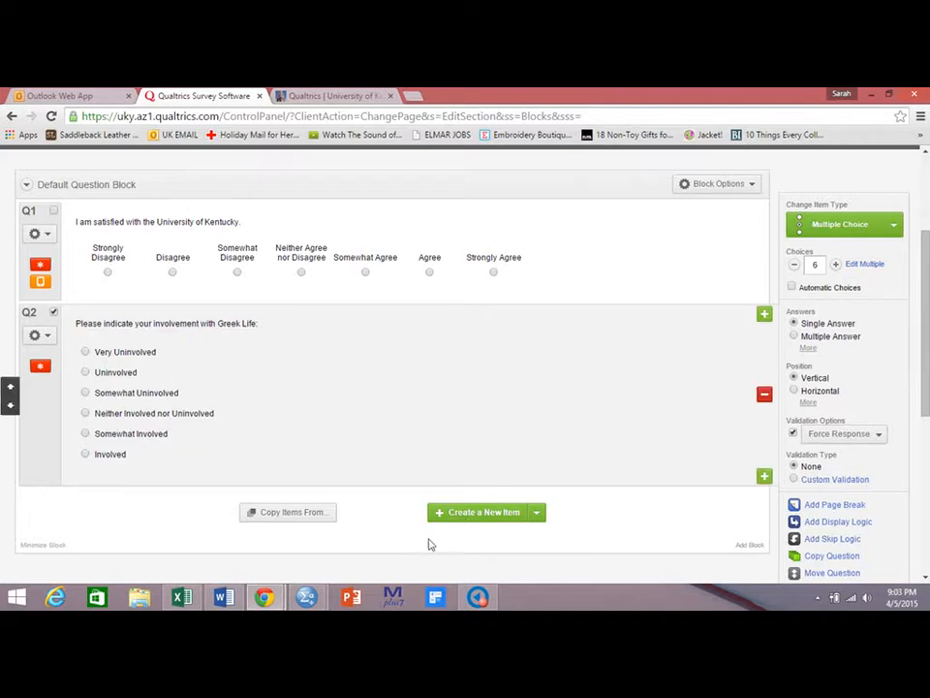
Add a third question reading "Please indicate your gender:".
click(464, 515)
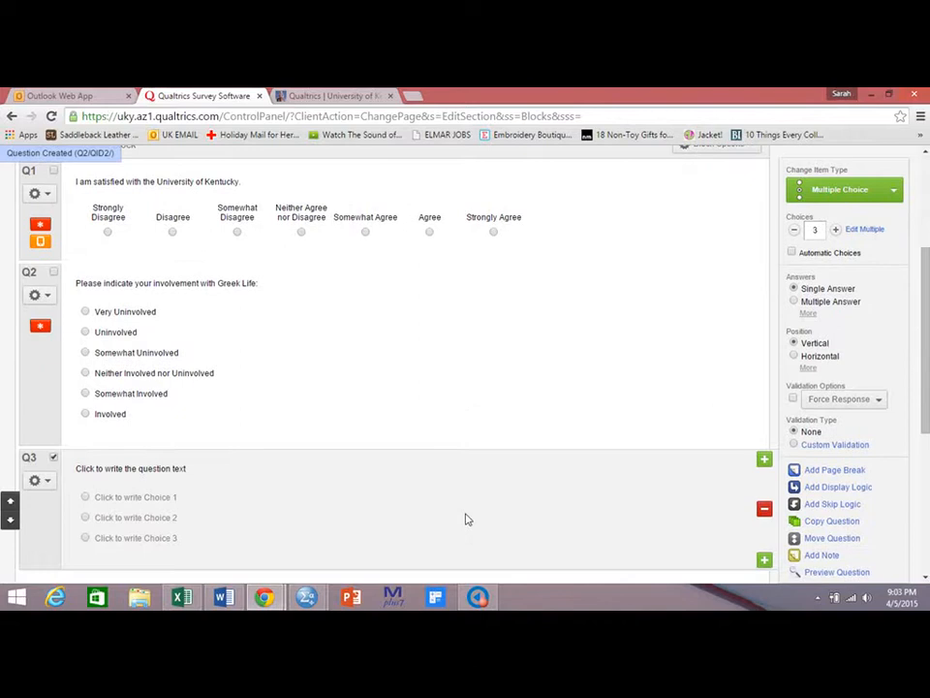
click(218, 472)
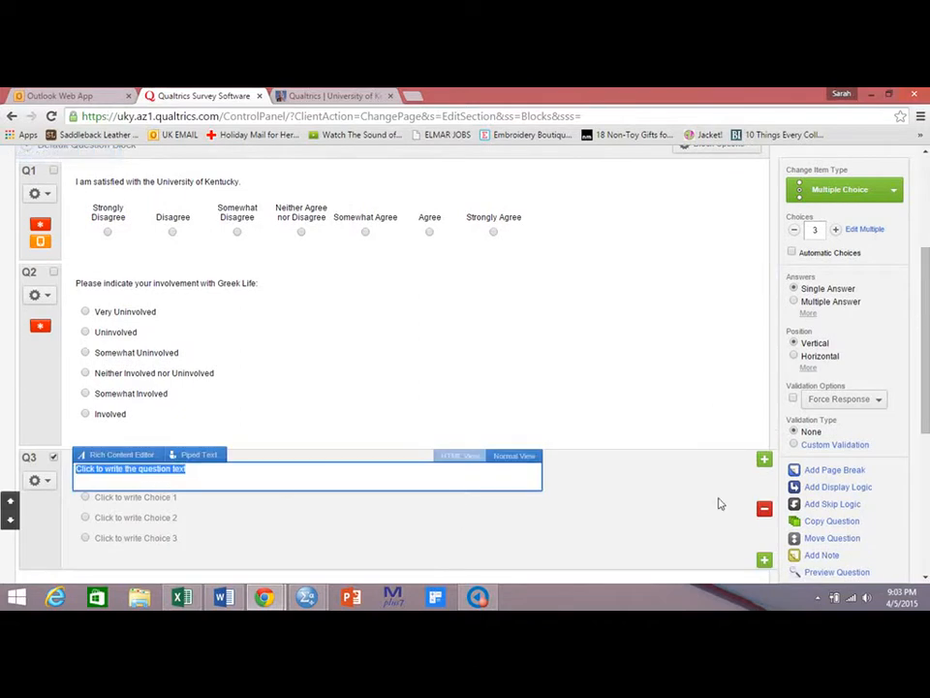
text(Please indicat)
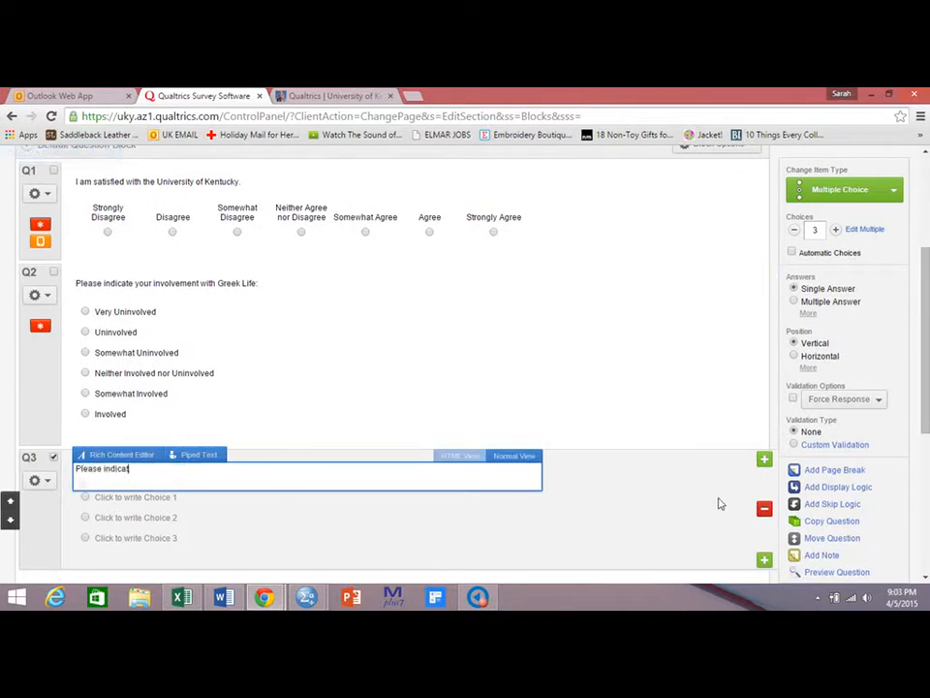
text(e your gender:)
click(719, 503)
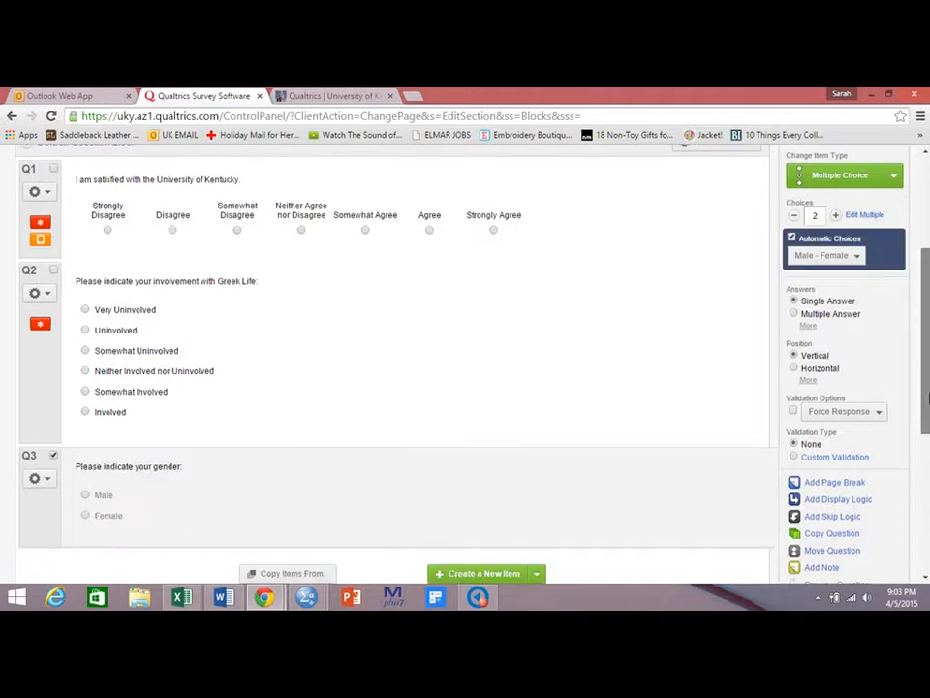
scroll(927, 399, down, 1)
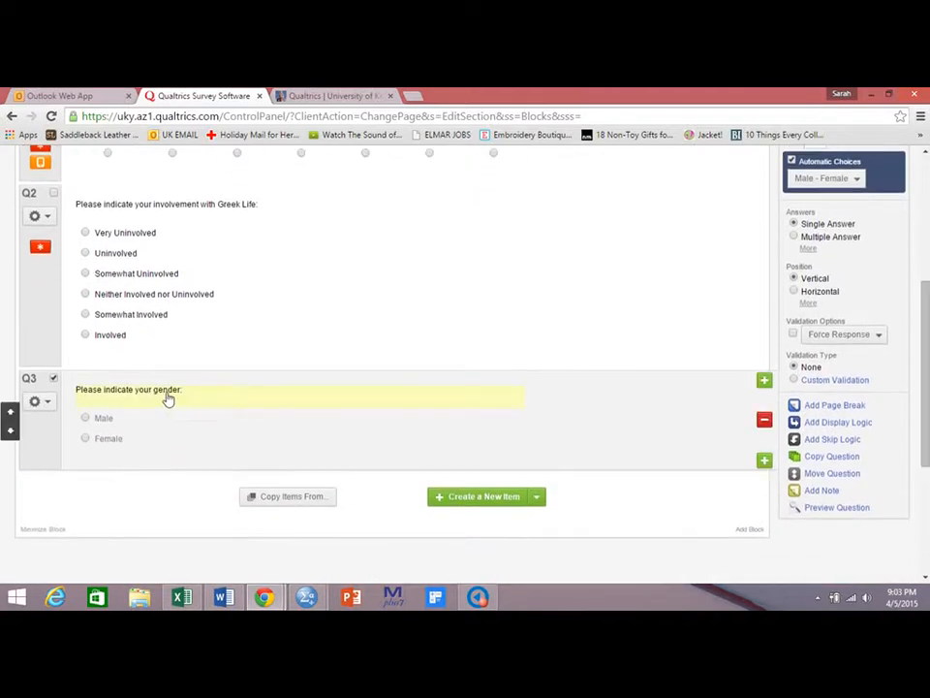
click(112, 439)
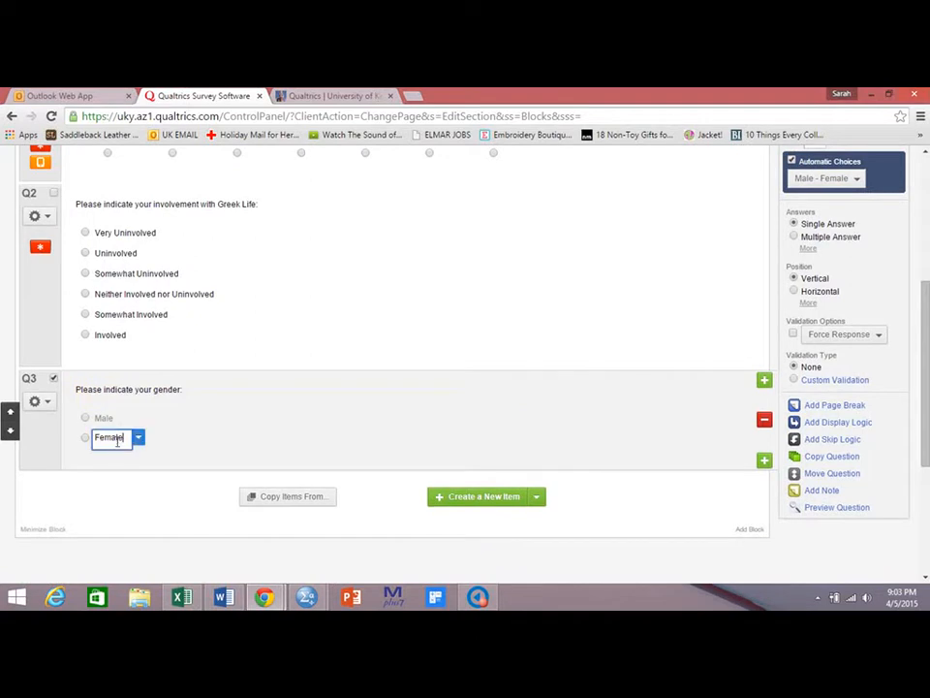
click(111, 419)
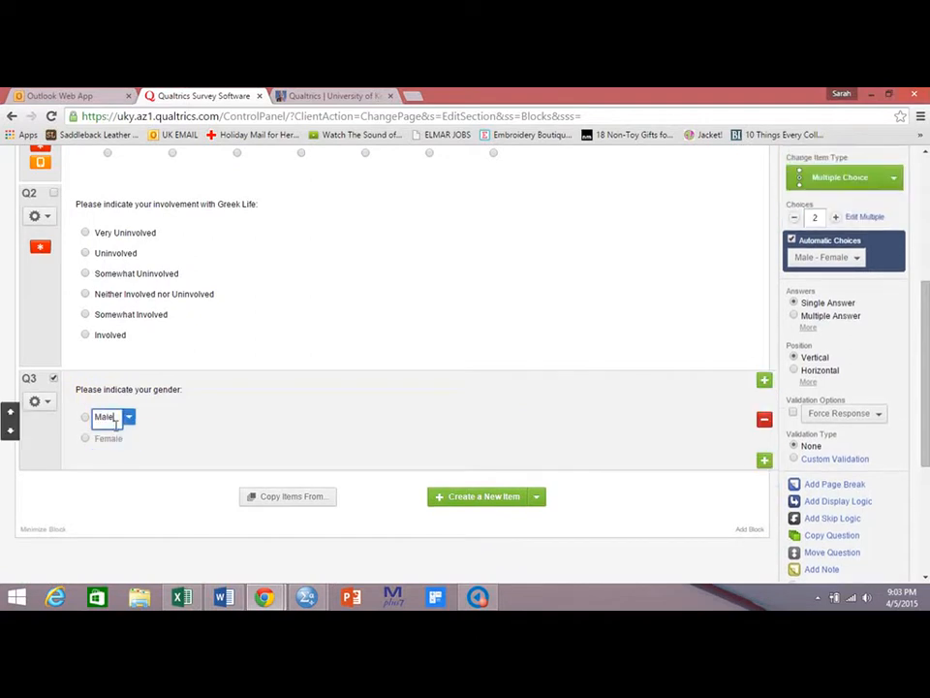
click(112, 439)
click(115, 417)
Add a fourth question reading "Please indicate which type of phone you have:".
click(471, 498)
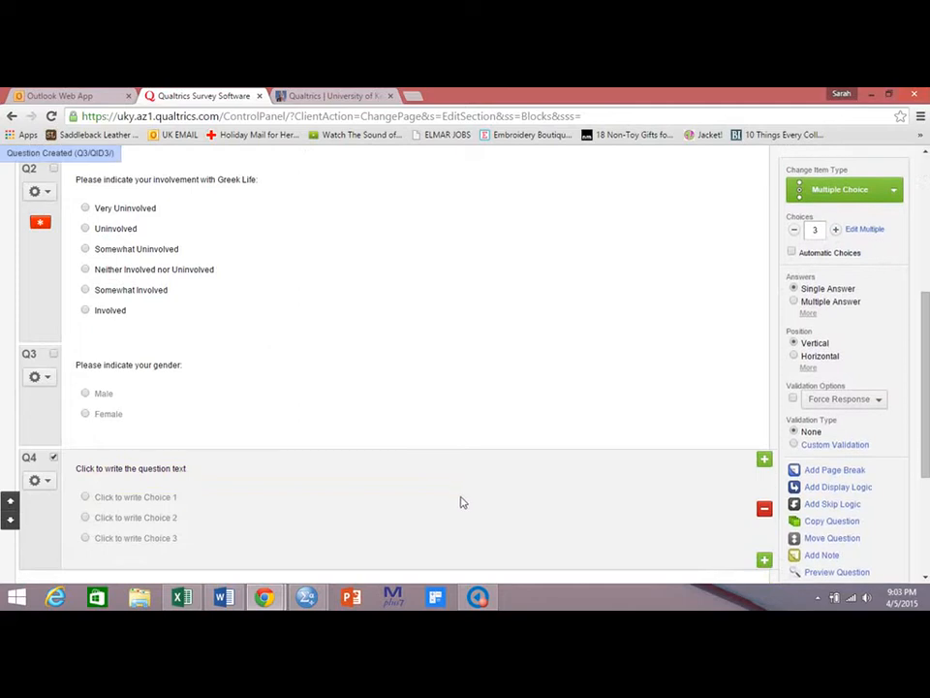
click(170, 469)
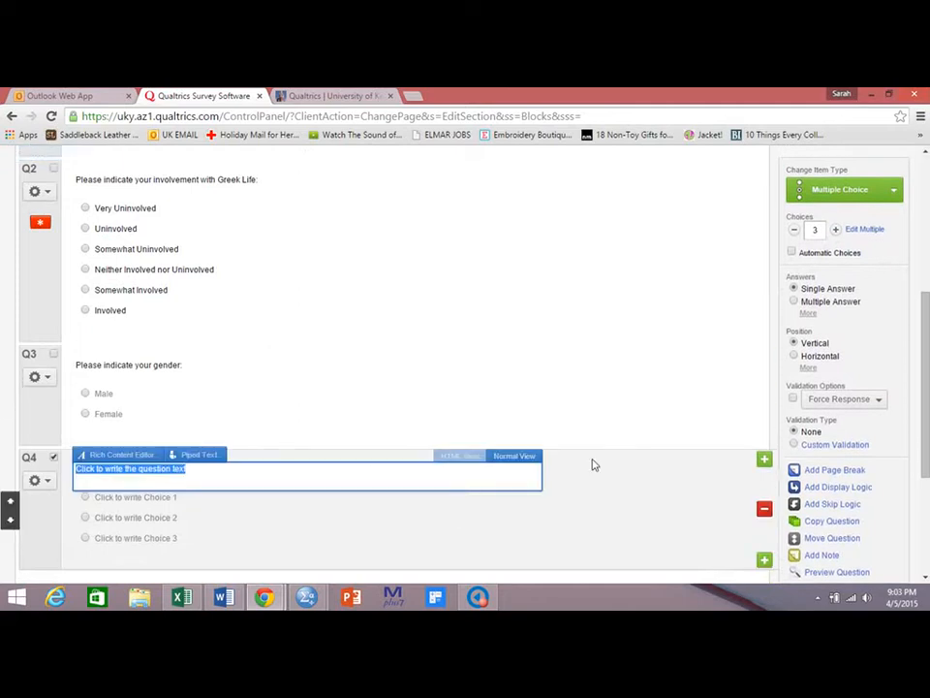
text(Please)
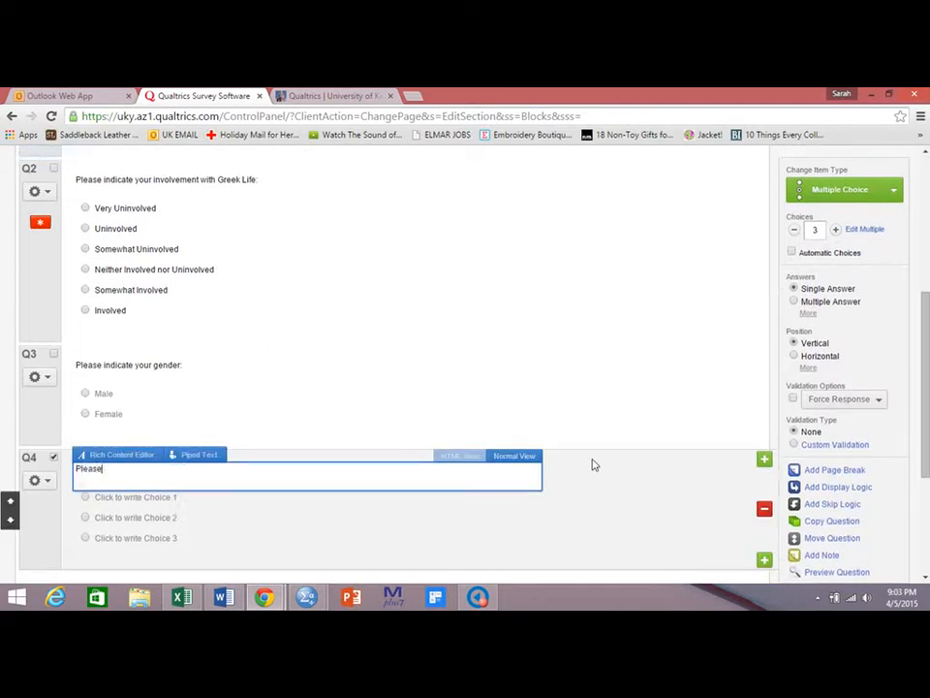
text( indicate wha)
text(ch type of phoen you)
text( have)
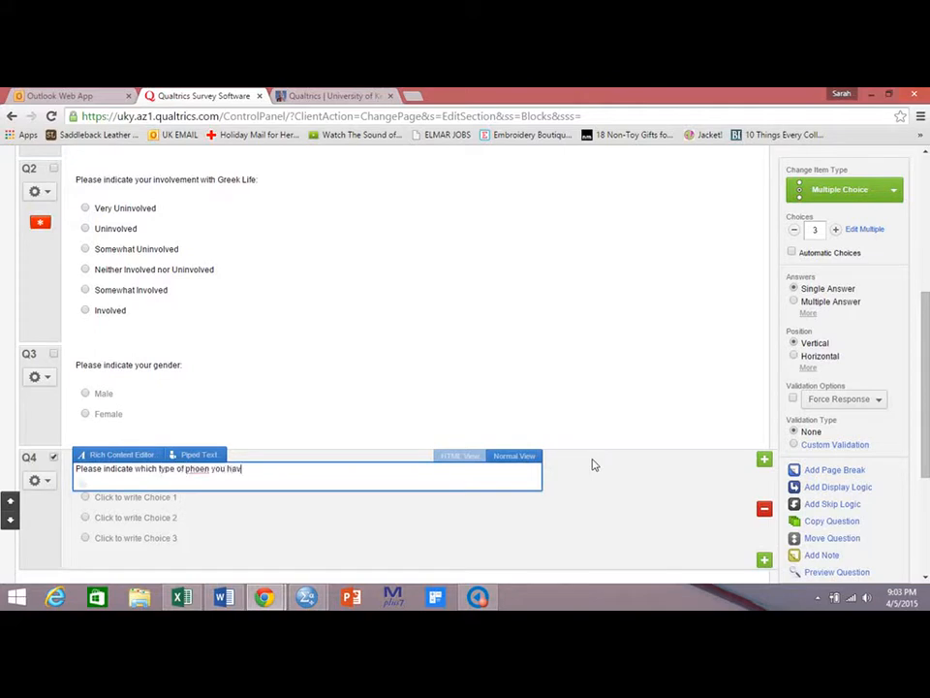
key(BackSpace)
key(BackSpace)
key(BackSpace)
key(BackSpace)
key(BackSpace)
key(BackSpace)
key(BackSpace)
key(BackSpace)
key(BackSpace)
key(BackSpace)
text(ne you have.)
Enter iPhone, Other and I don't have a phone as the phone question's three choices.
click(149, 497)
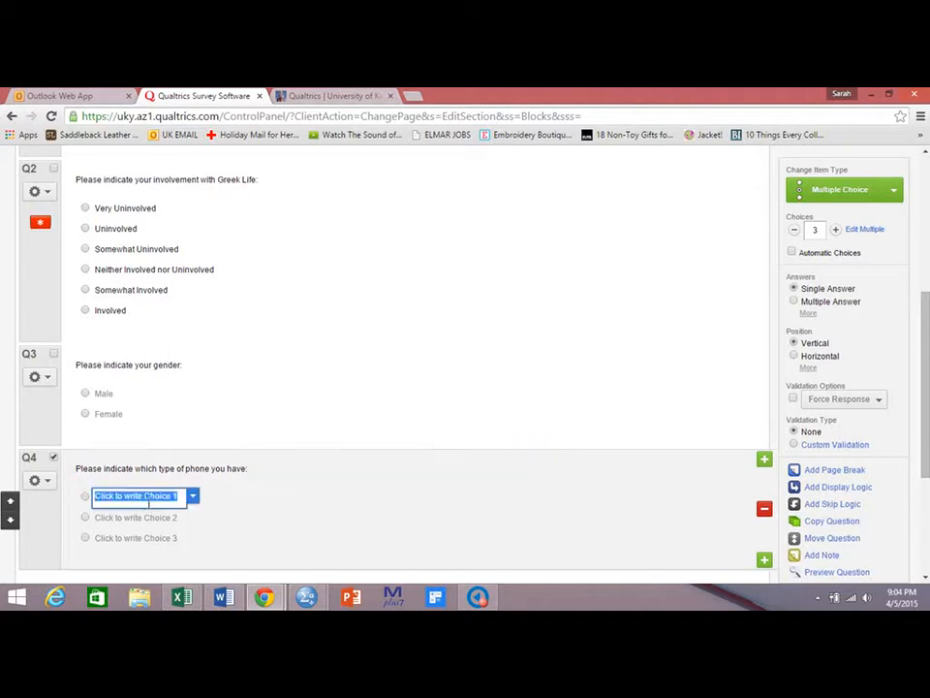
text(iPhone)
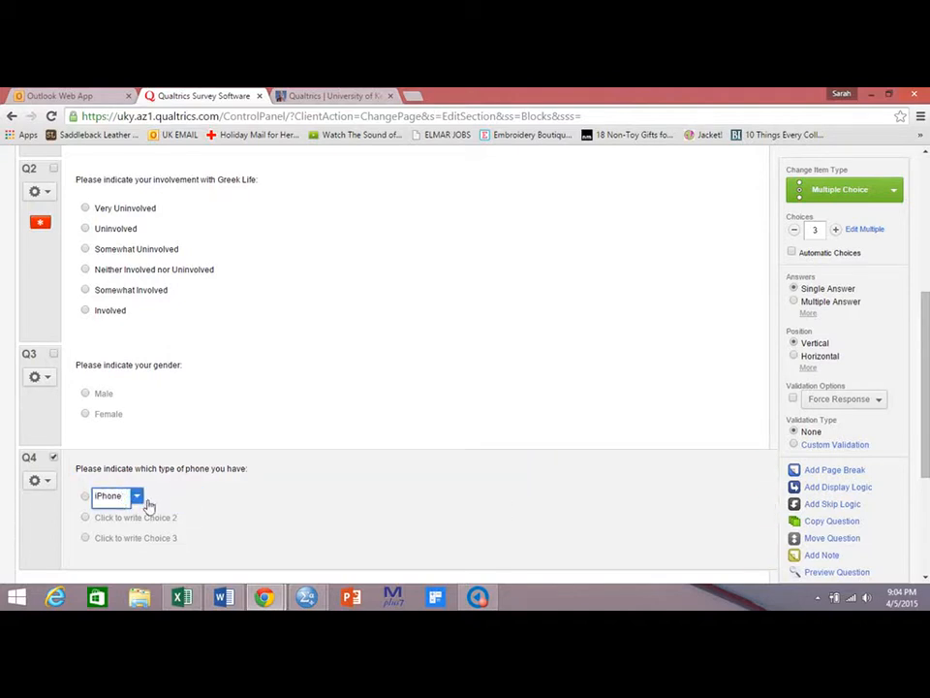
click(148, 518)
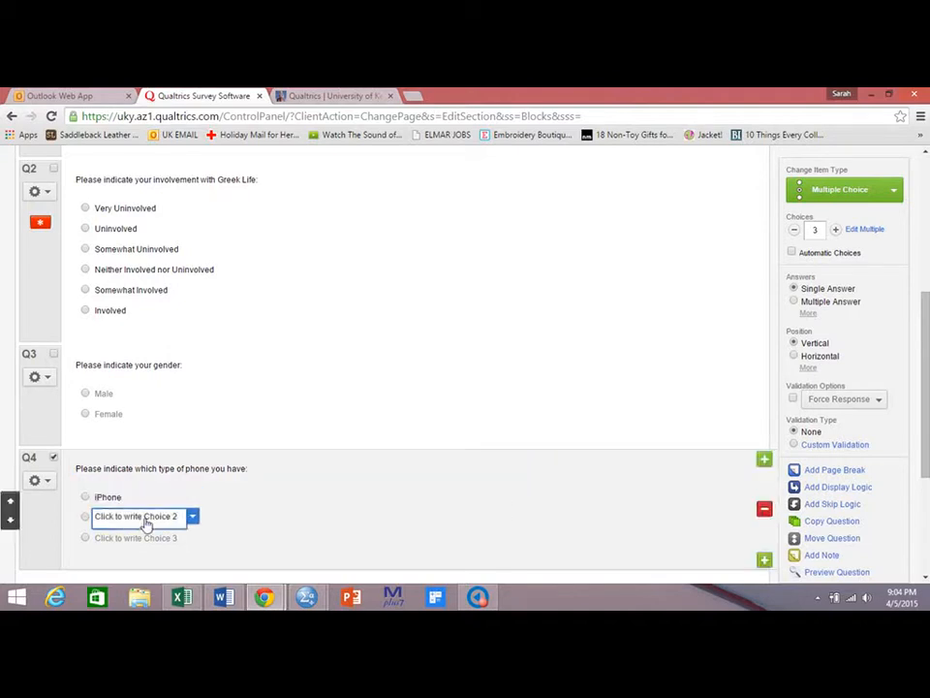
text(Other)
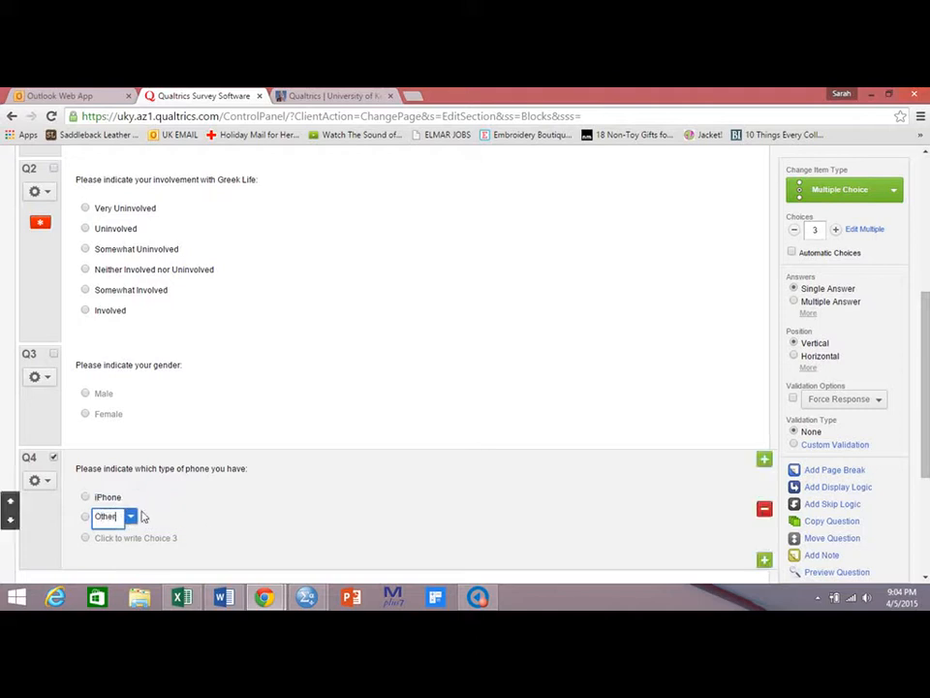
click(127, 539)
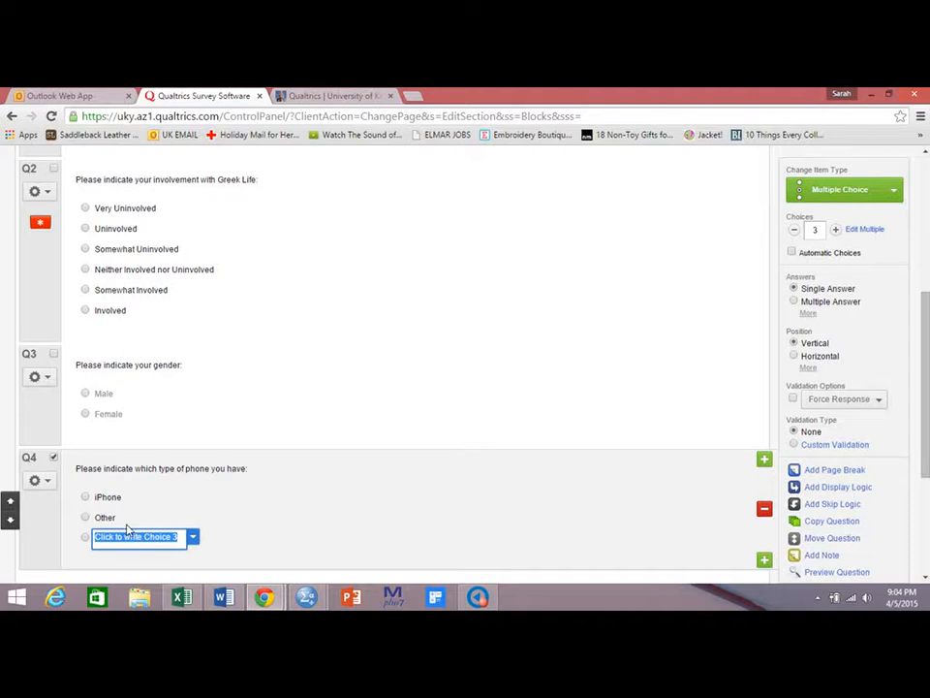
text(I don't have a phone)
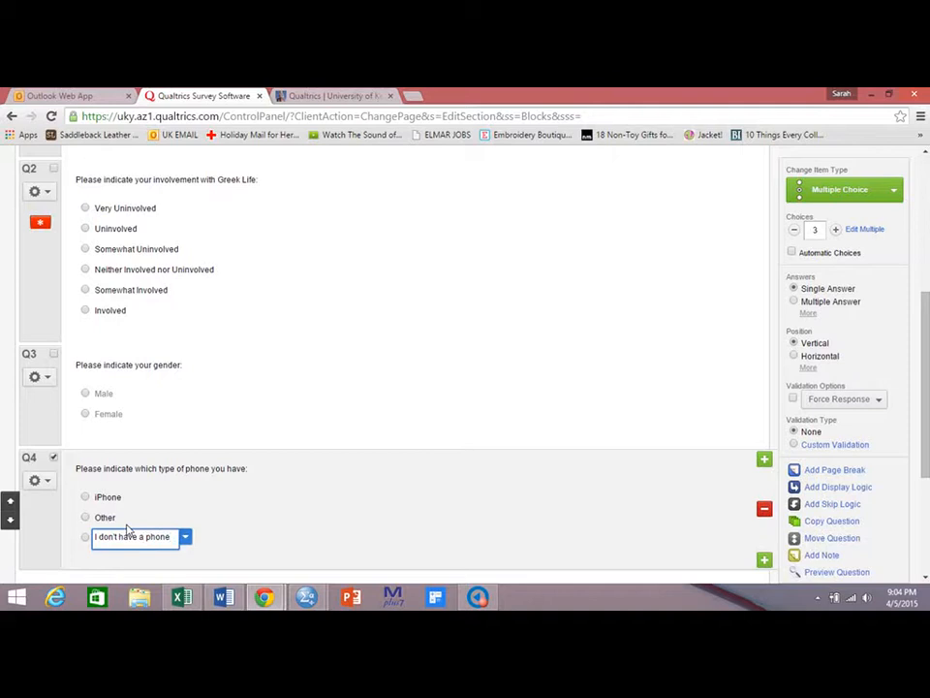
key(Return)
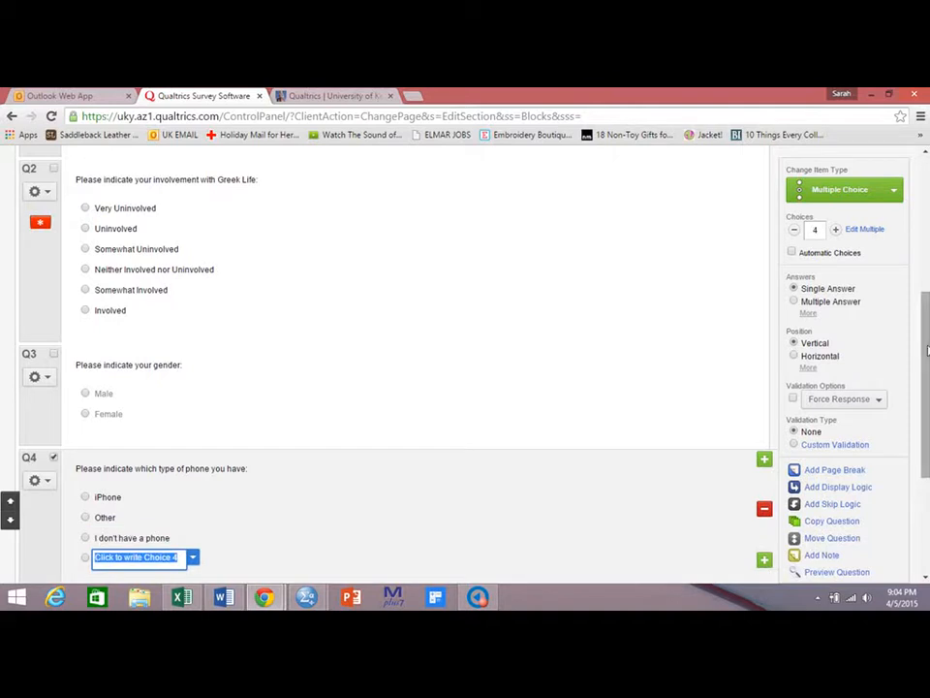
scroll(126, 528, down, 3)
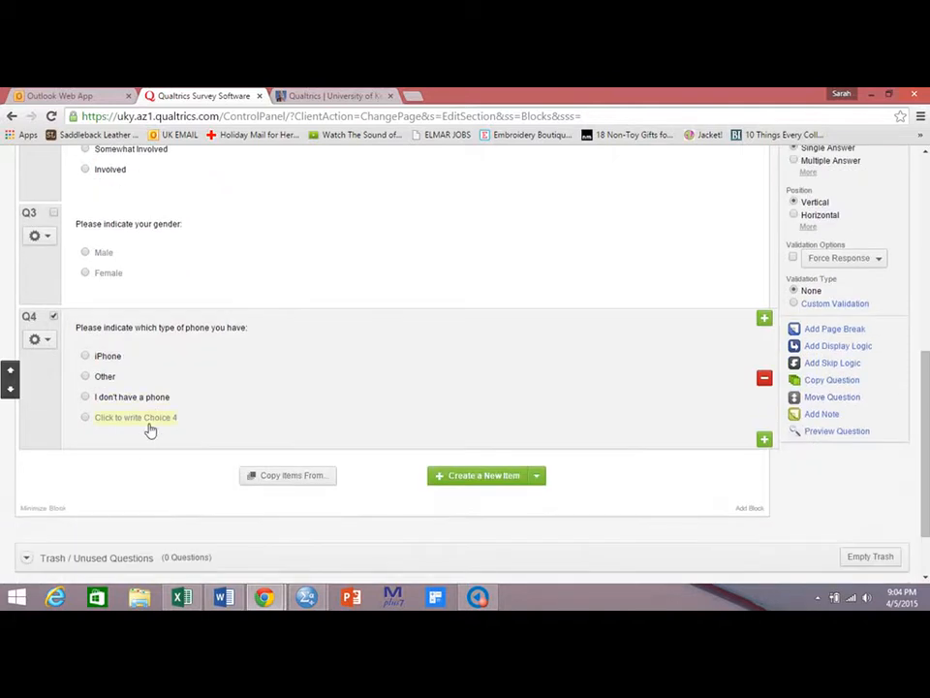
click(150, 418)
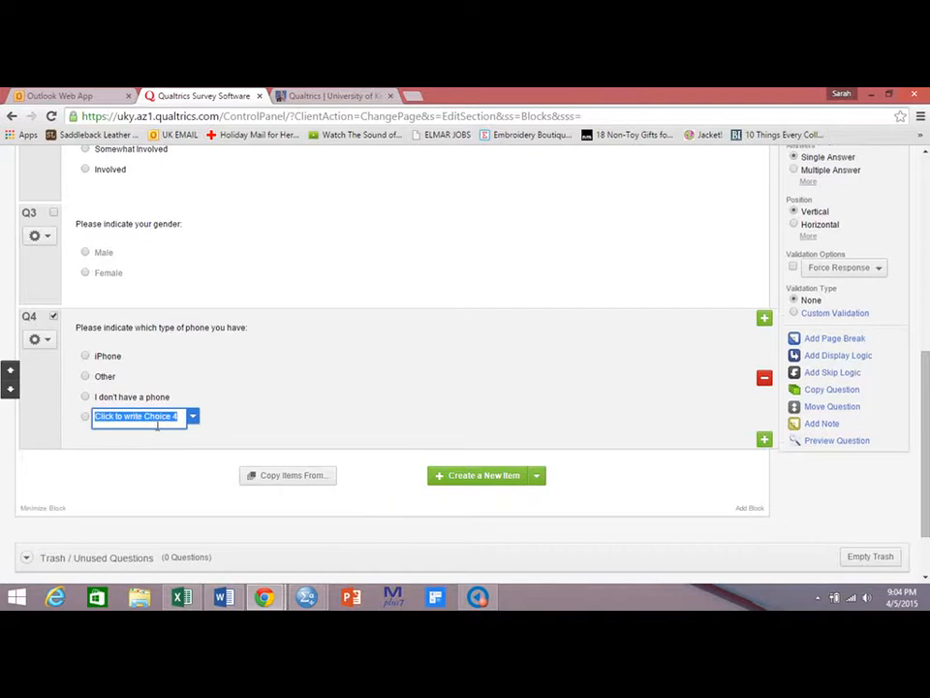
click(194, 416)
click(205, 400)
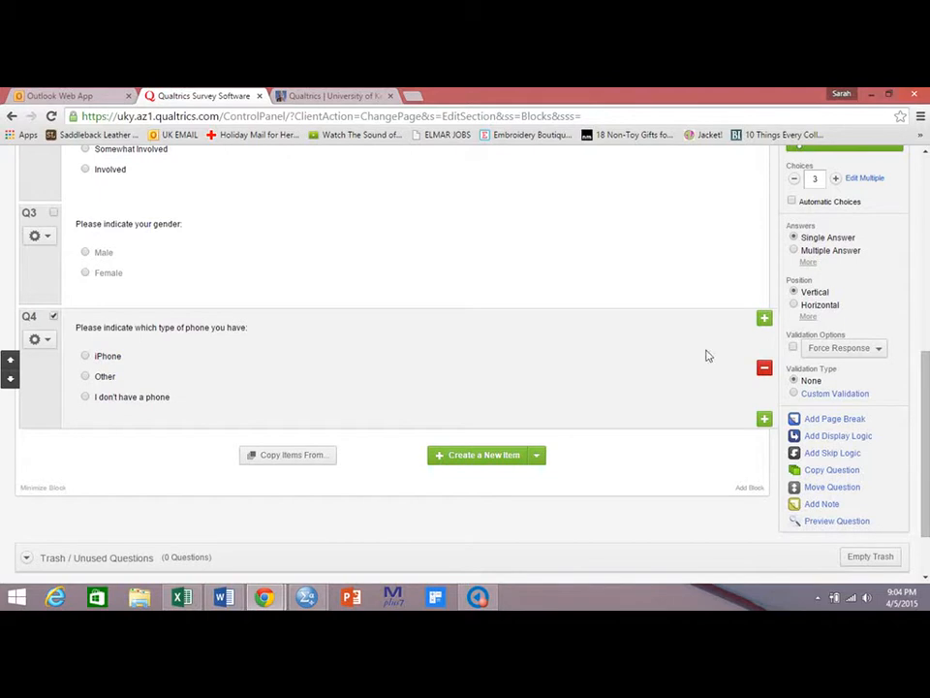
Turn on Force Response for the phone question and move it to the top of the block, above Q1.
click(792, 346)
click(11, 361)
click(12, 361)
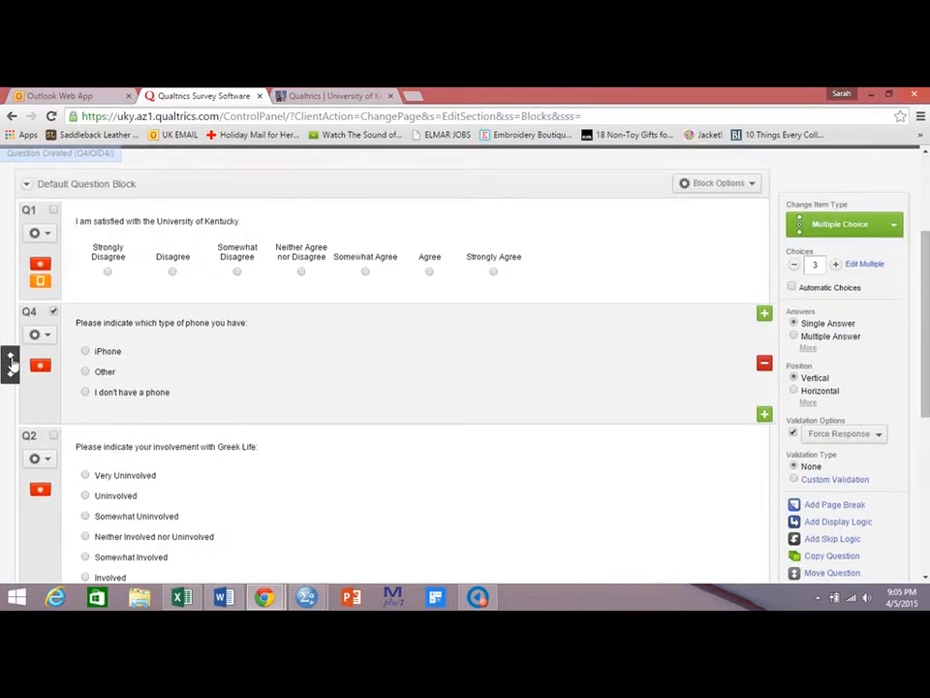
click(11, 362)
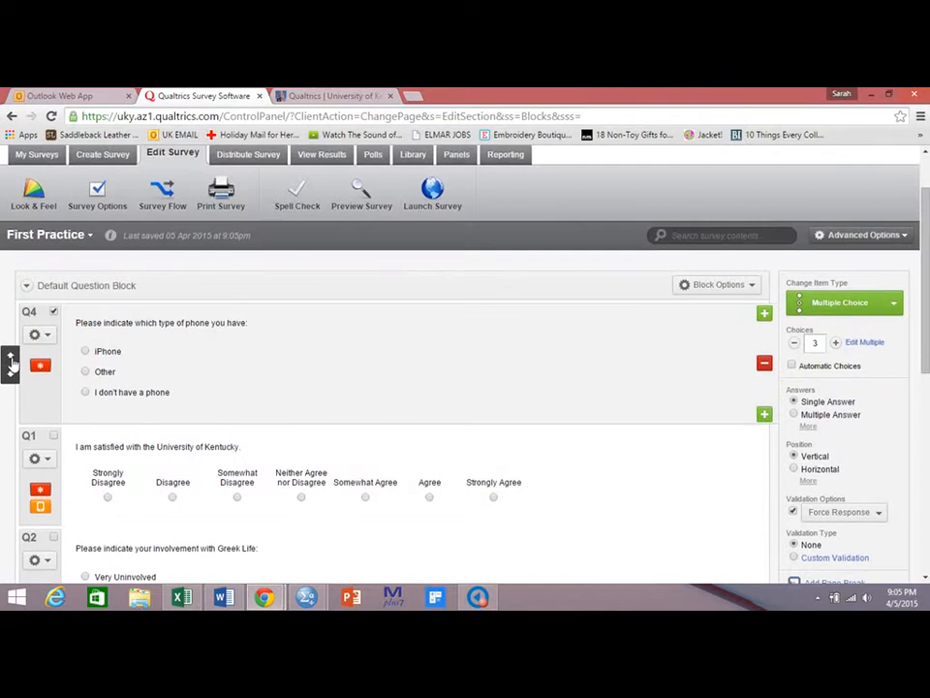
click(11, 372)
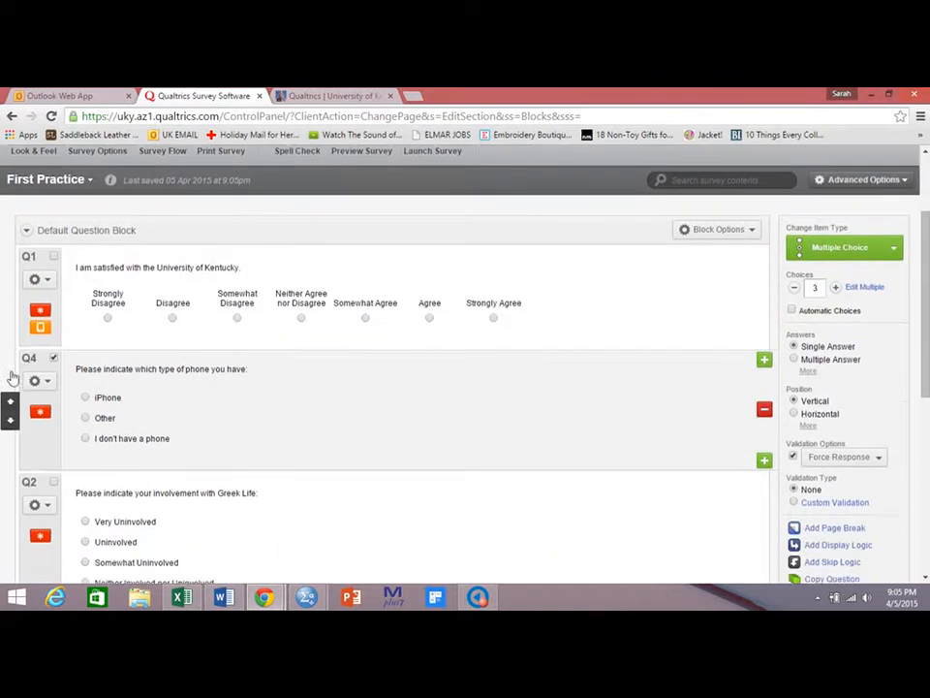
click(11, 378)
click(10, 364)
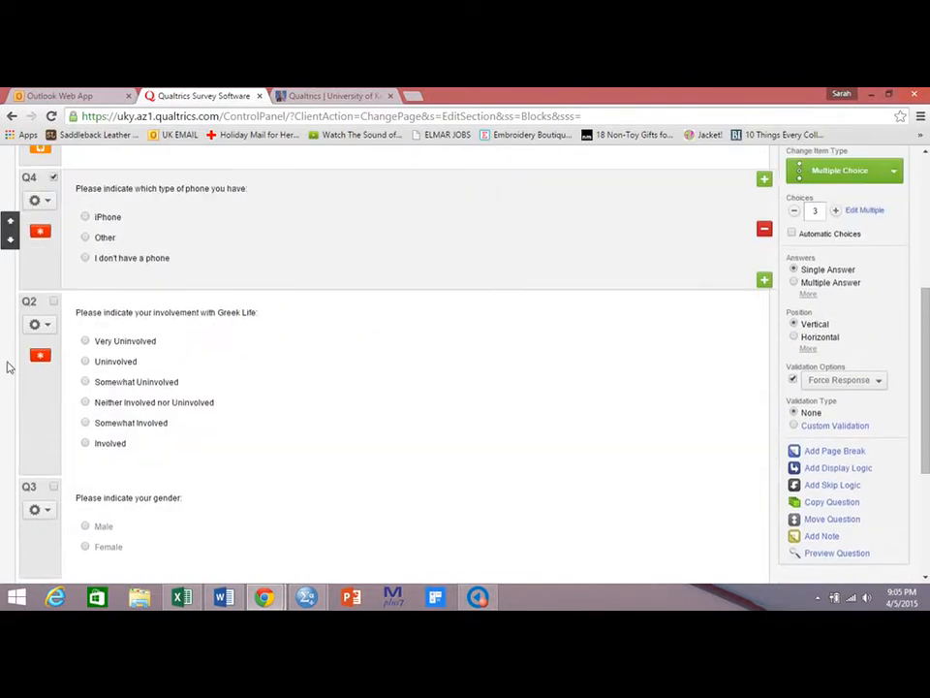
click(10, 364)
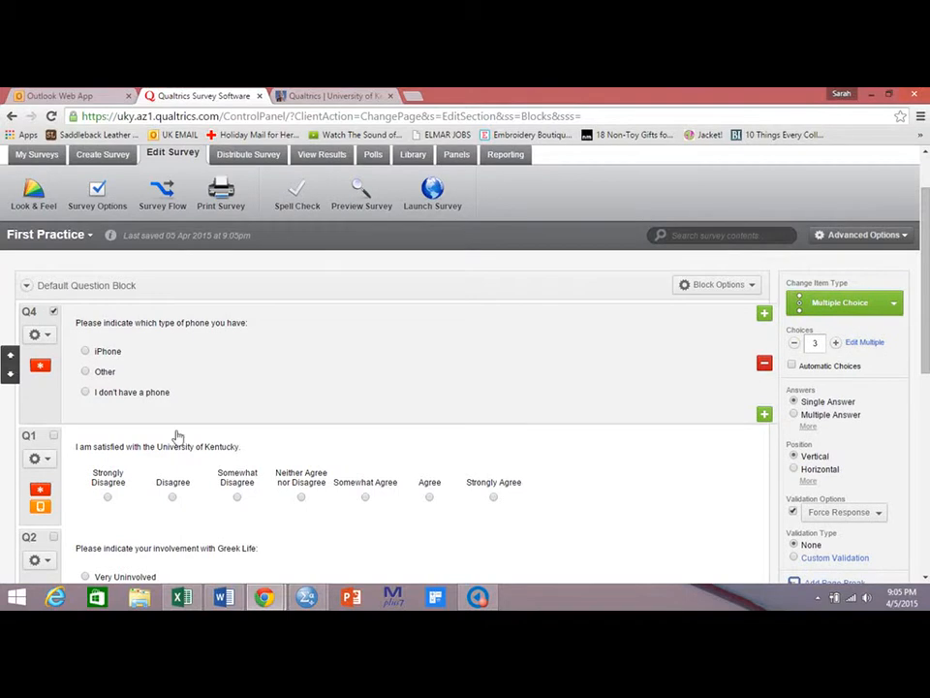
Add a fifth question and change its type to Text Entry.
drag(926, 308, 902, 529)
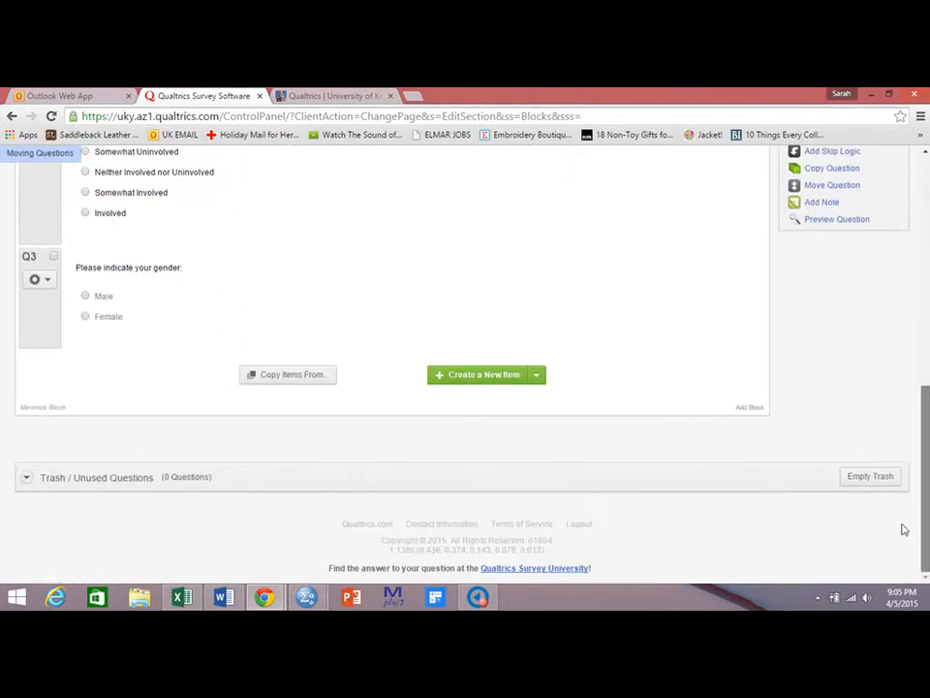
click(491, 384)
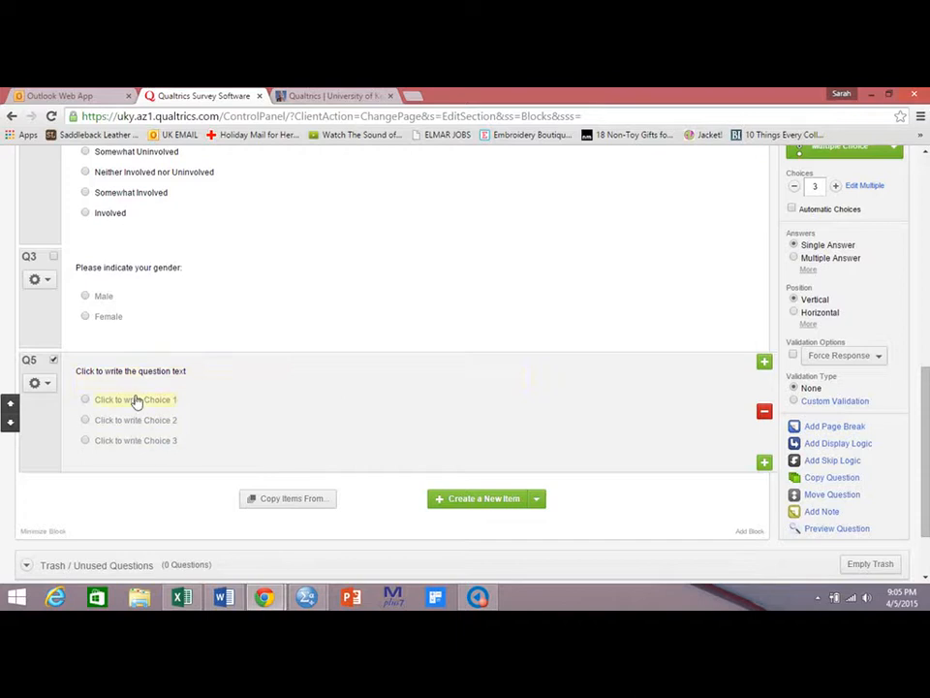
scroll(780, 207, up, 1)
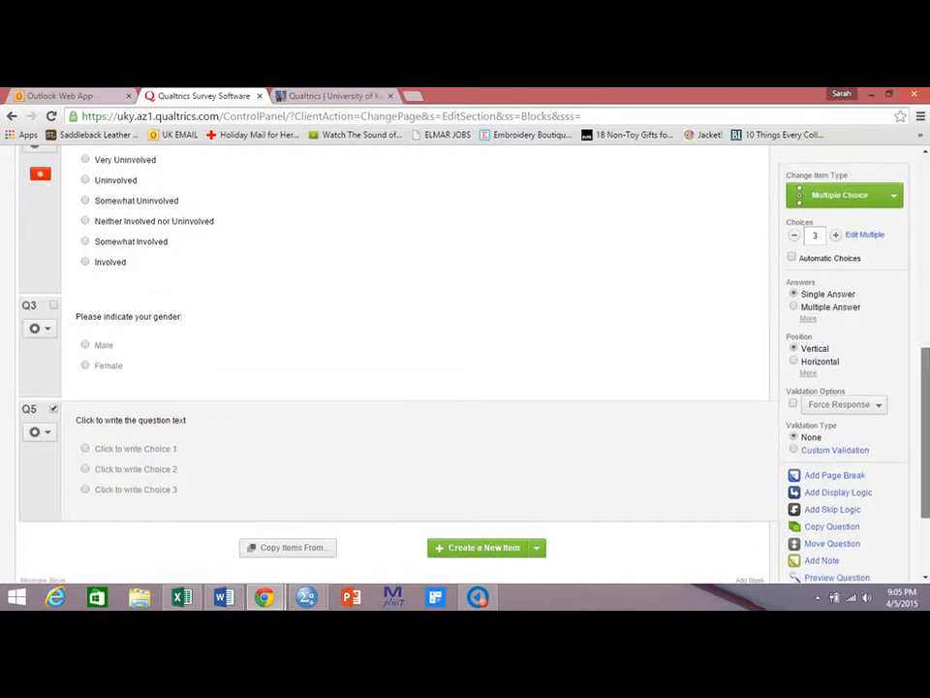
click(854, 194)
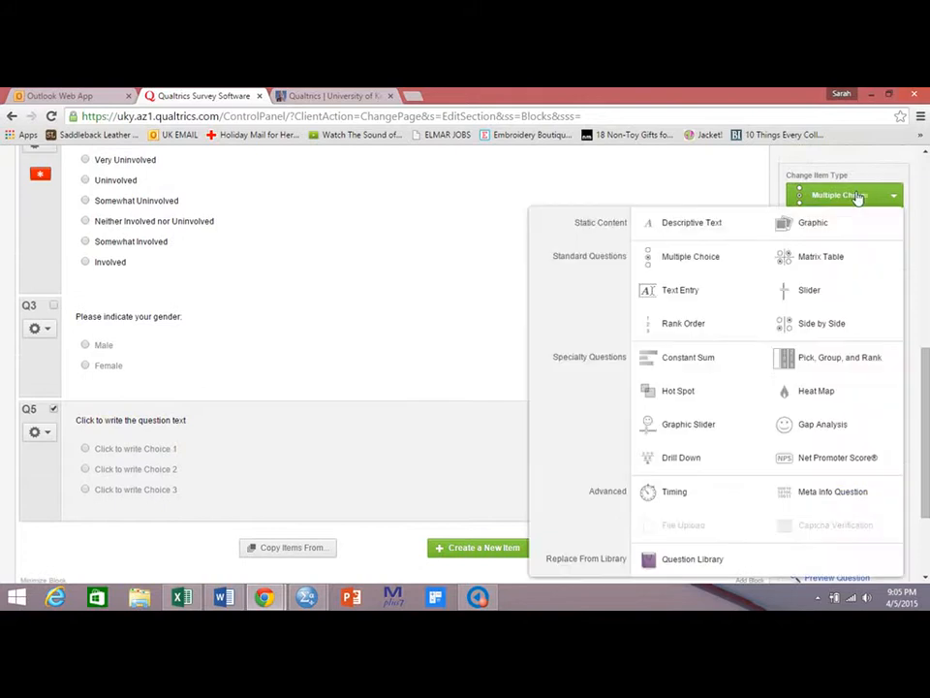
click(681, 293)
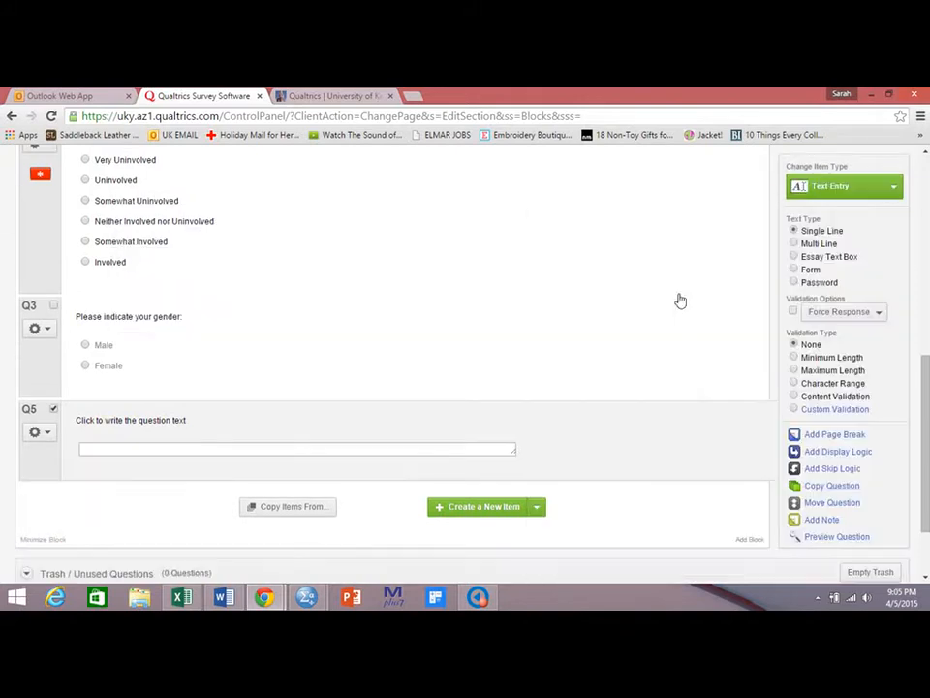
Set the fifth question's text to "Please indicate how many miles you live from the Johnson Center:".
click(130, 429)
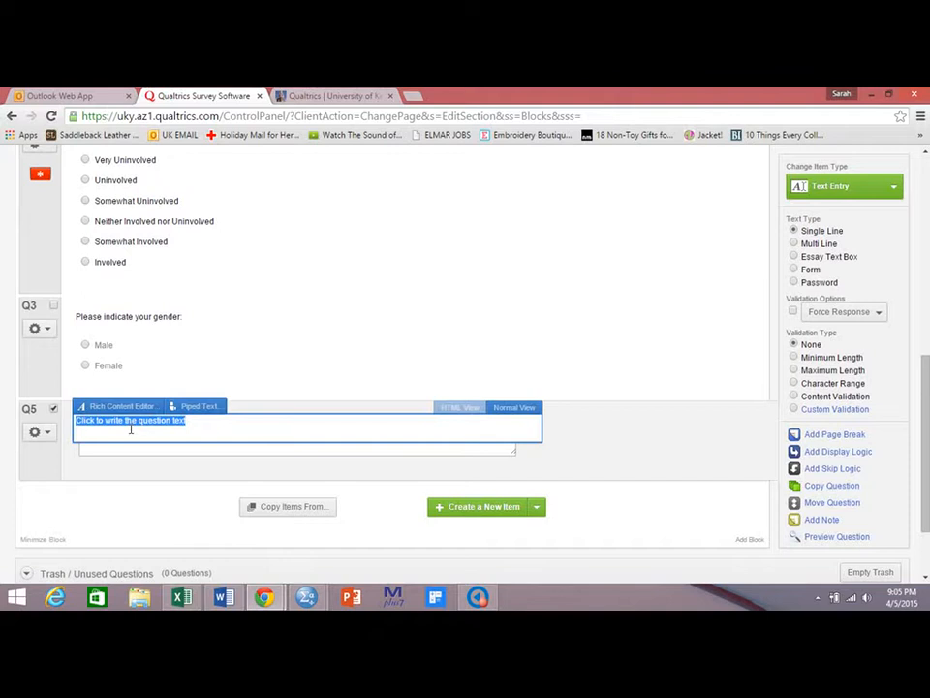
text(Please ind)
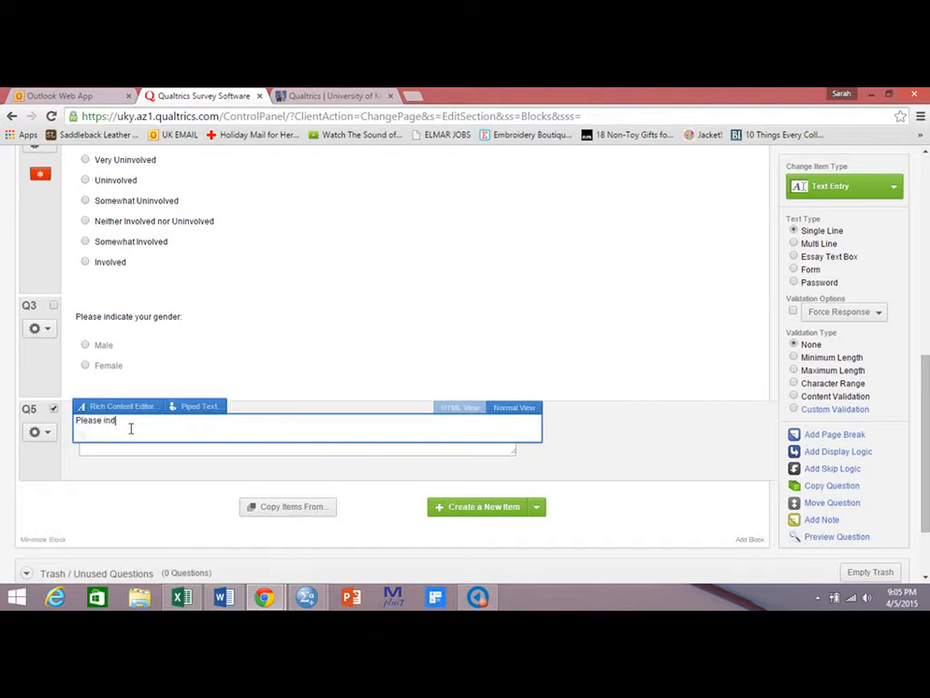
text(icate how many miles you live from the Joh)
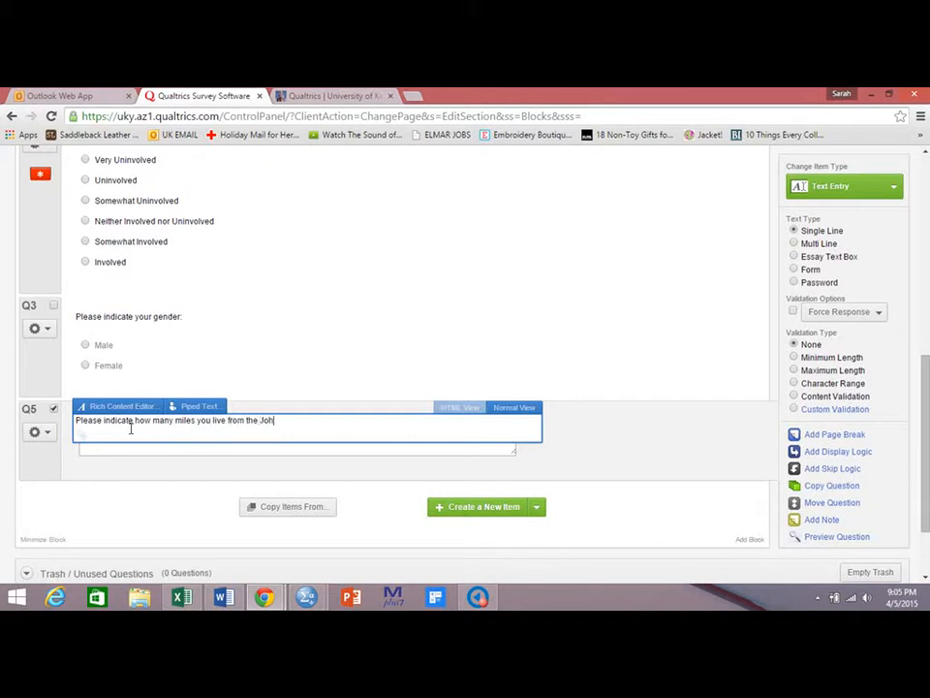
text(nson Center:)
click(552, 461)
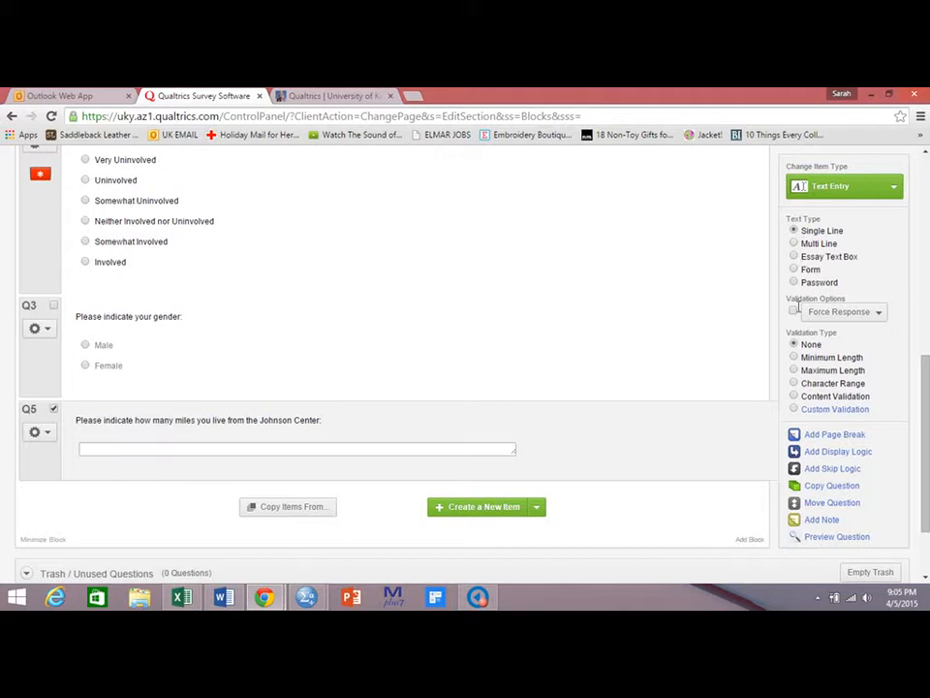
click(794, 244)
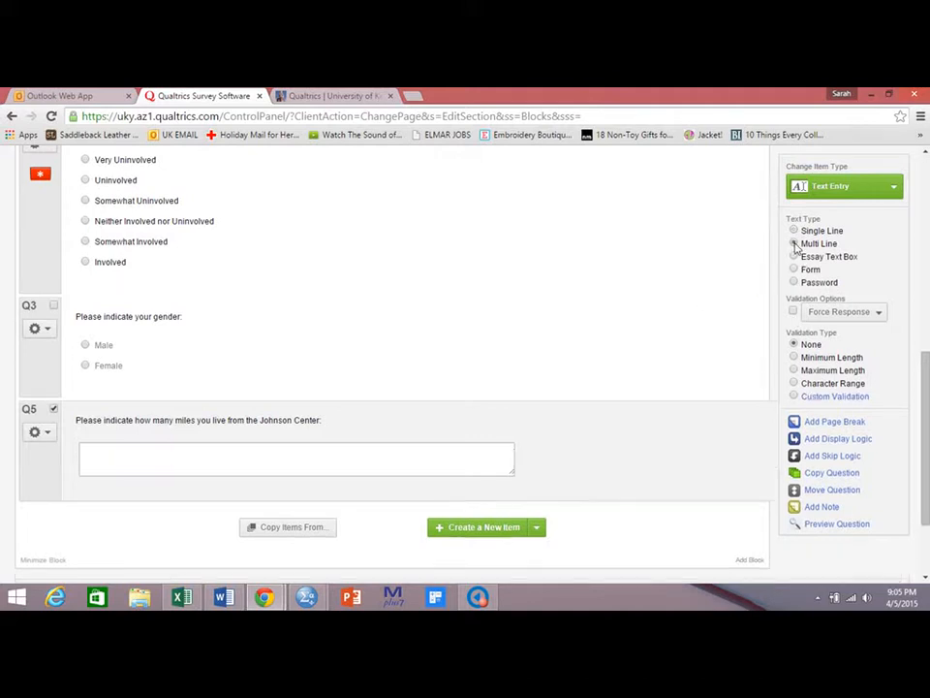
click(794, 231)
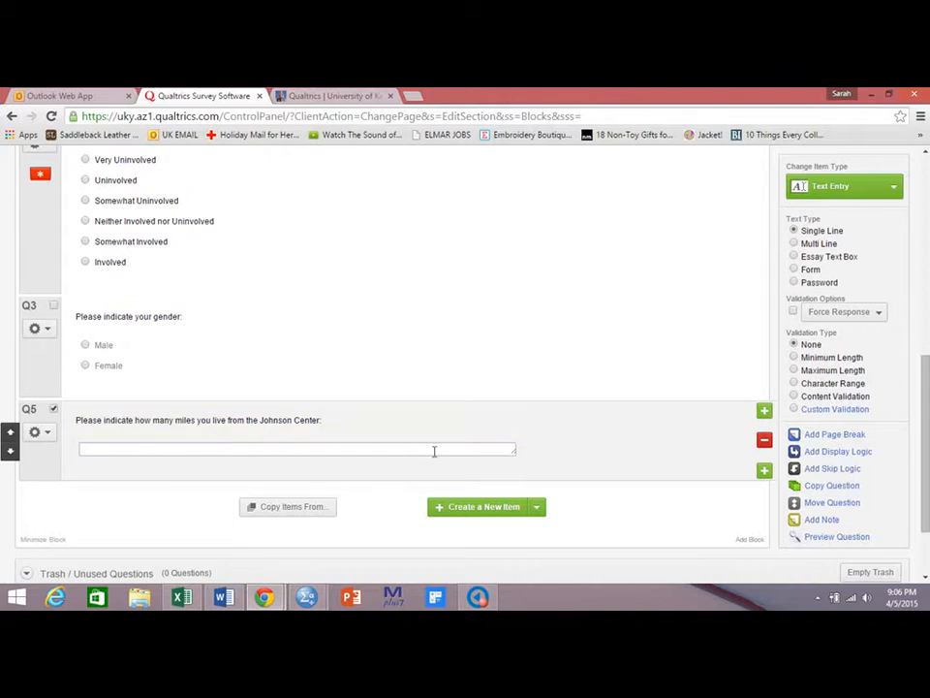
click(795, 245)
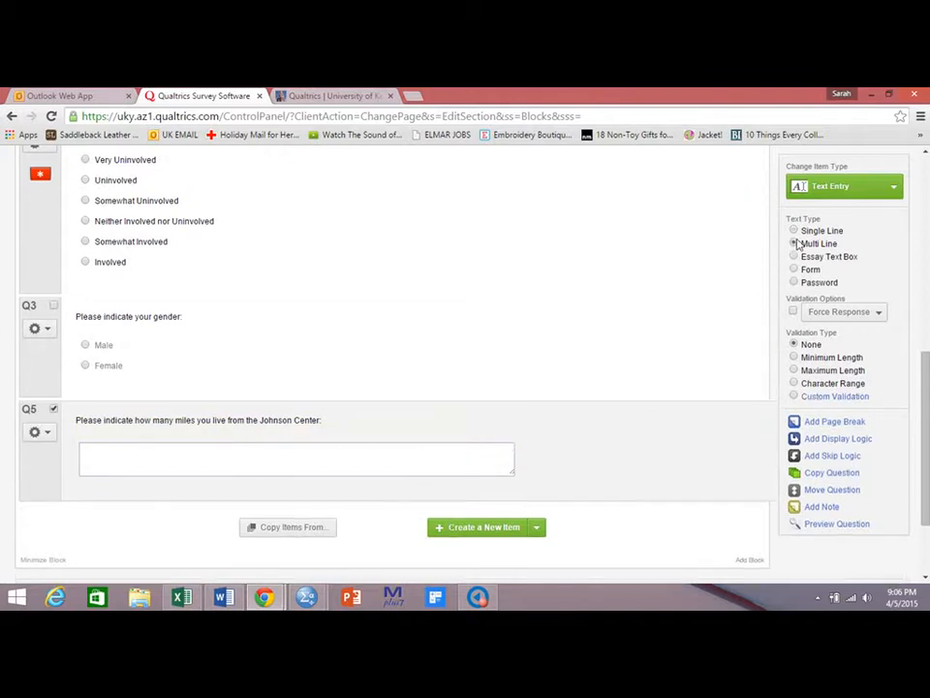
click(794, 230)
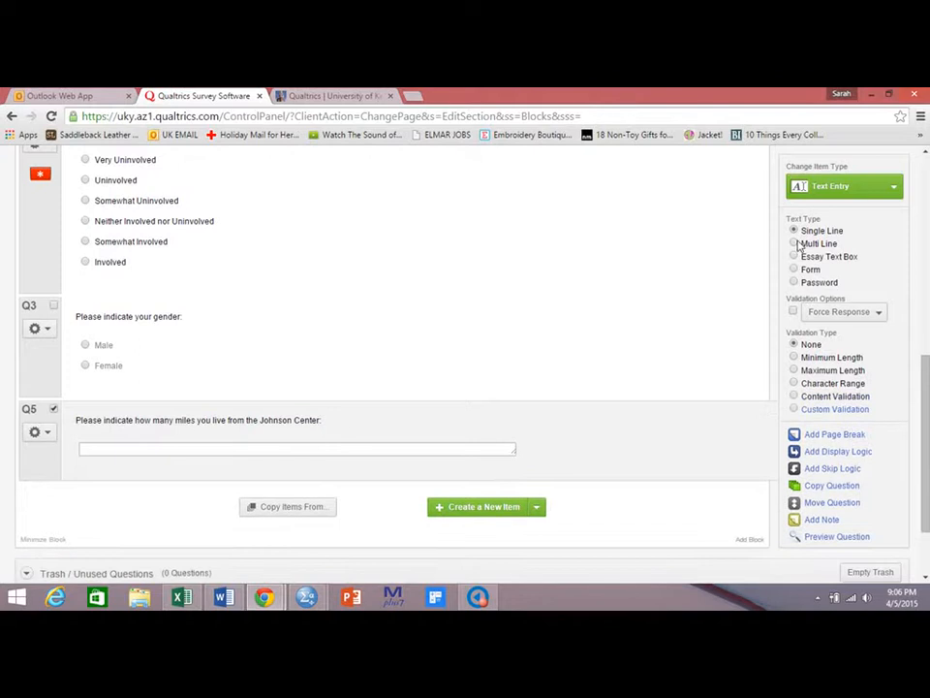
Shrink the distance question's single-line entry box to a short field and turn on Force Response for it.
click(795, 244)
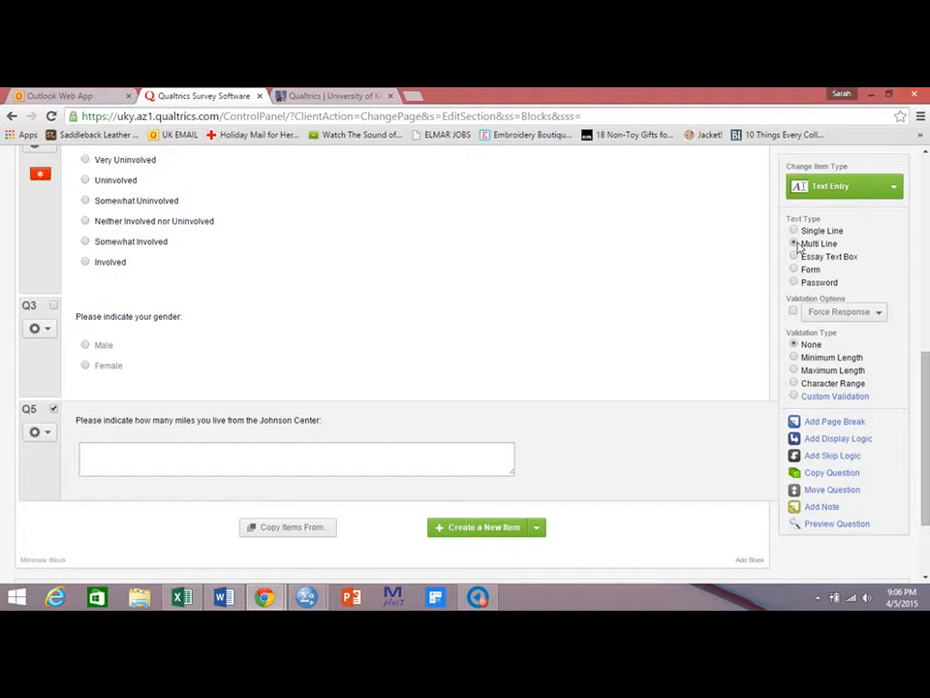
click(794, 231)
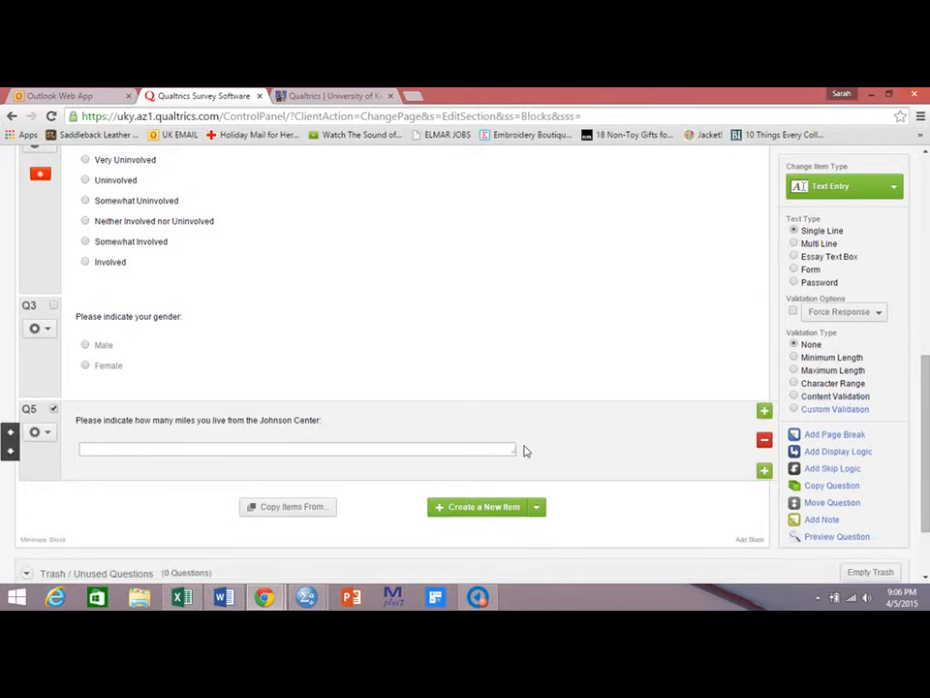
drag(517, 451, 169, 455)
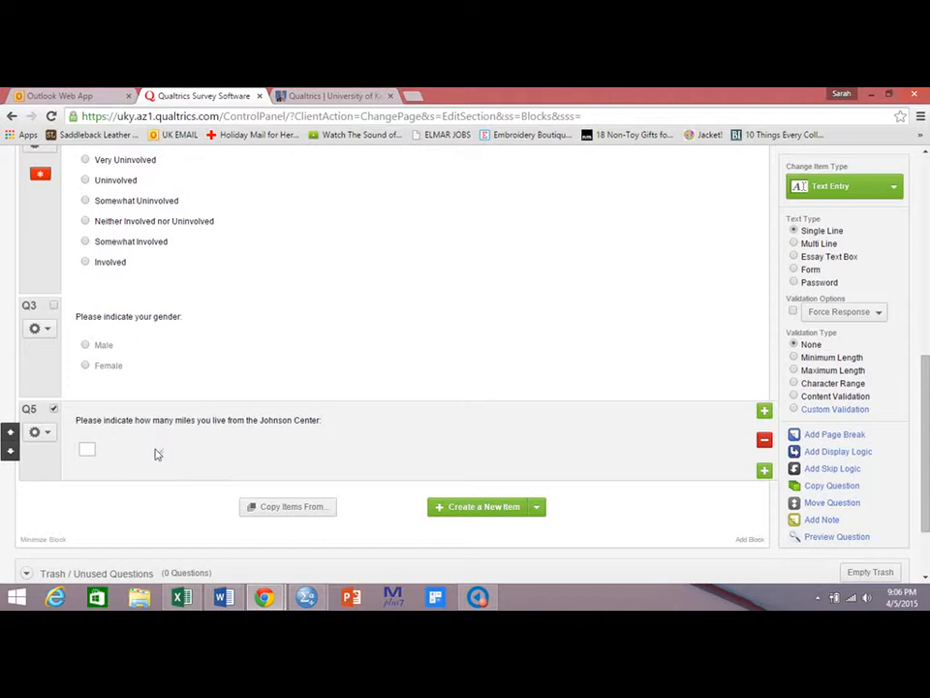
drag(169, 453, 247, 452)
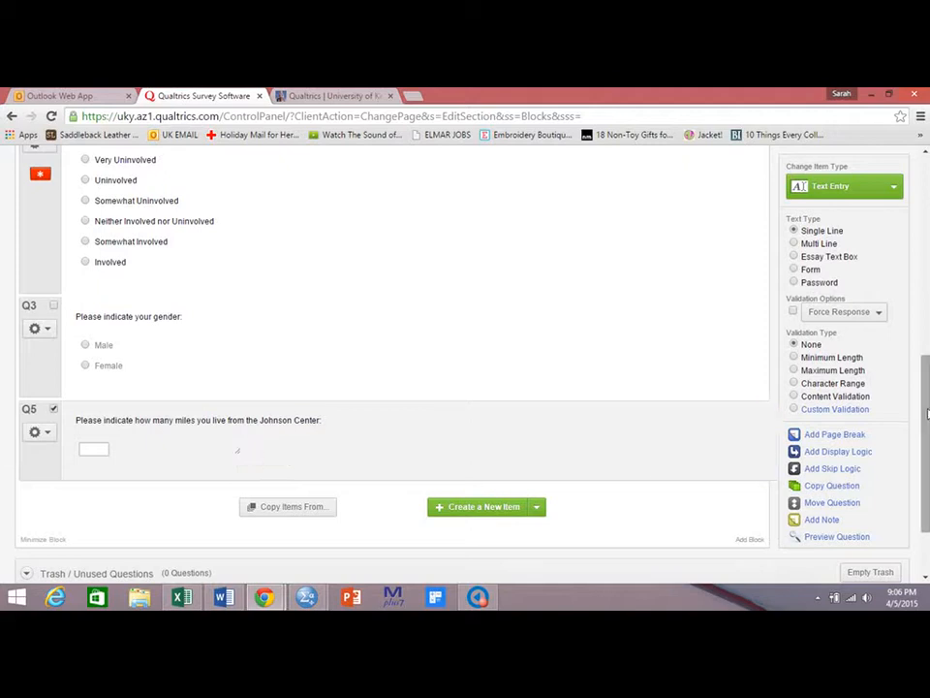
click(793, 311)
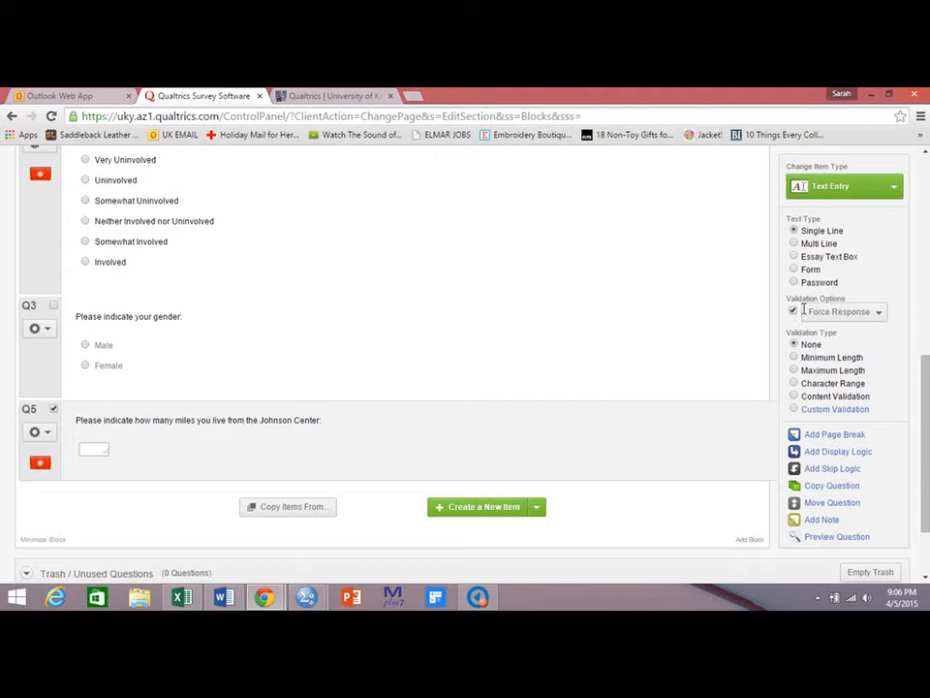
Add a sixth question and change its type to Rank Order.
click(486, 510)
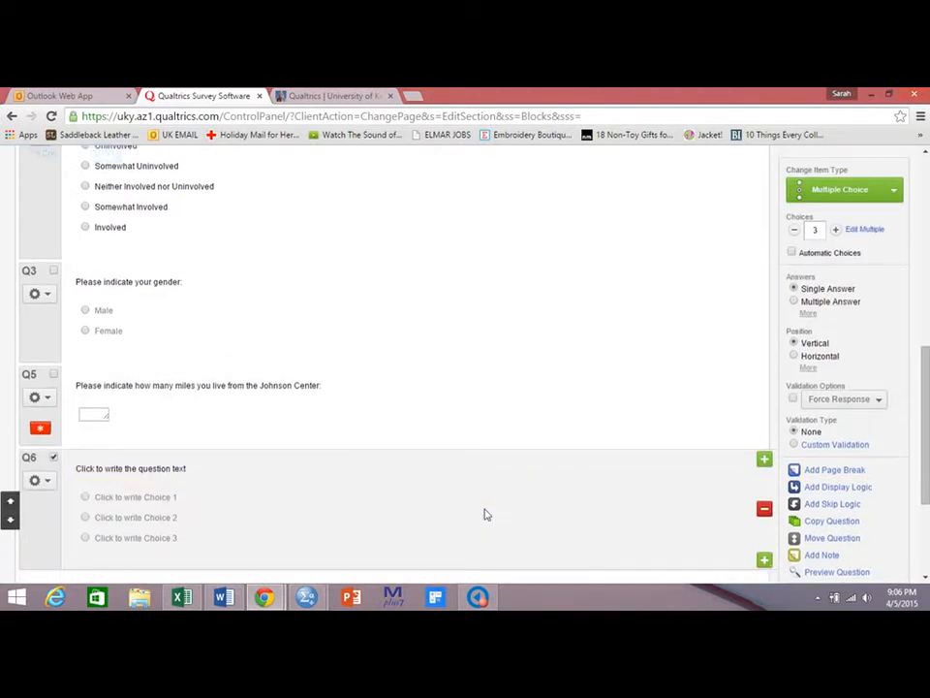
click(879, 194)
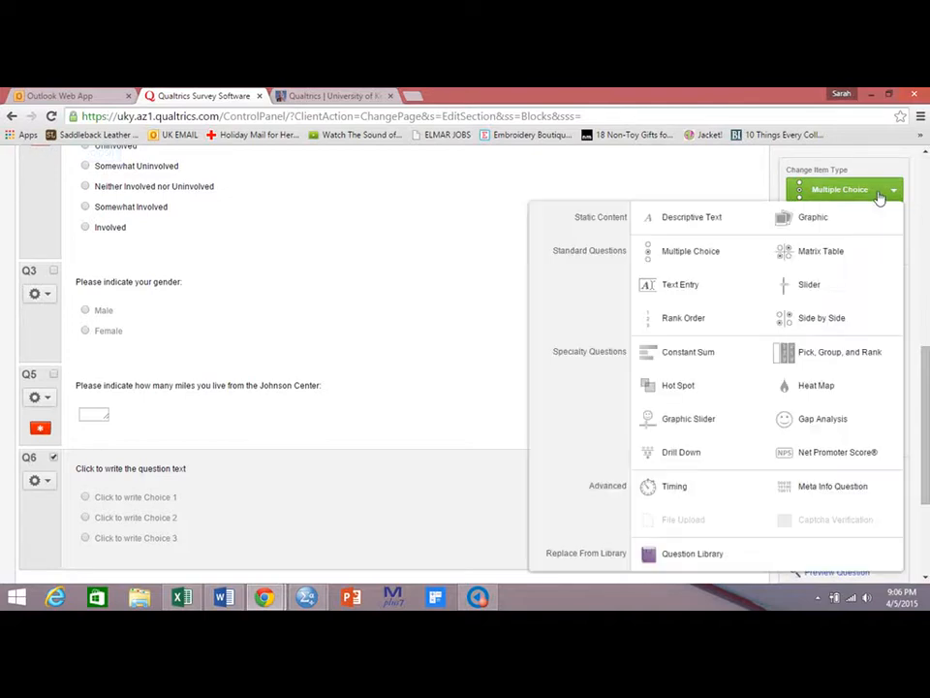
click(687, 325)
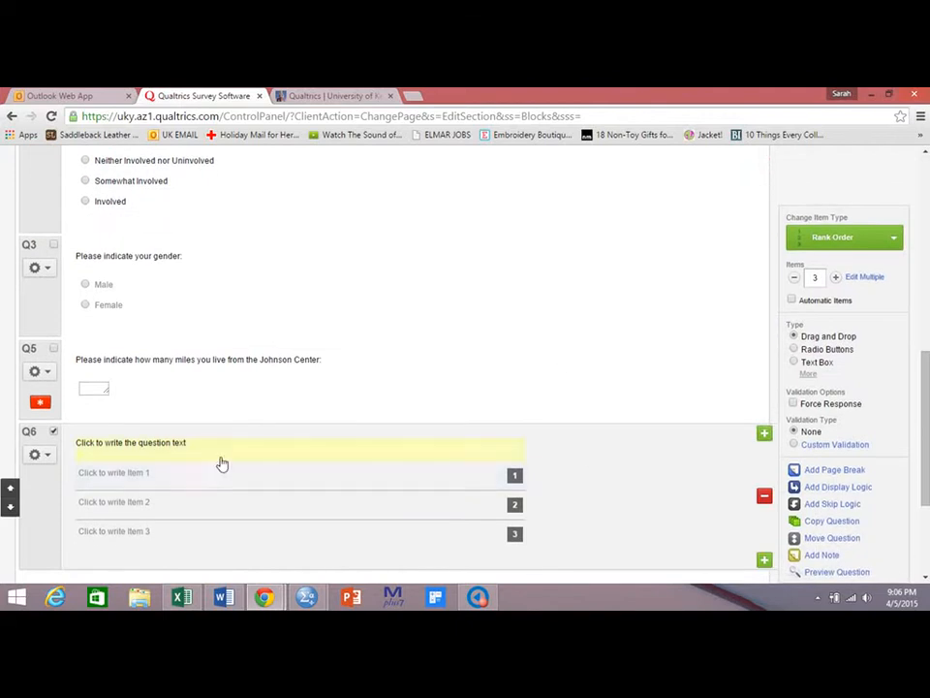
Set the sixth question's text to "Please rank the following TV shows from most favorite (1) to least favorite (4) by dragging the bars to the desired position.".
click(185, 445)
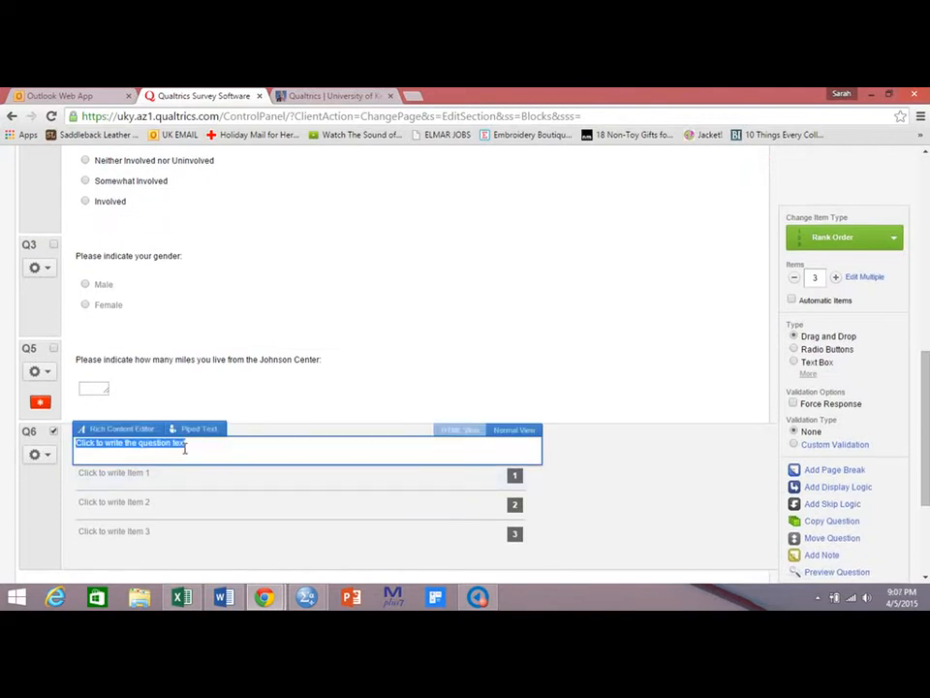
text(Please)
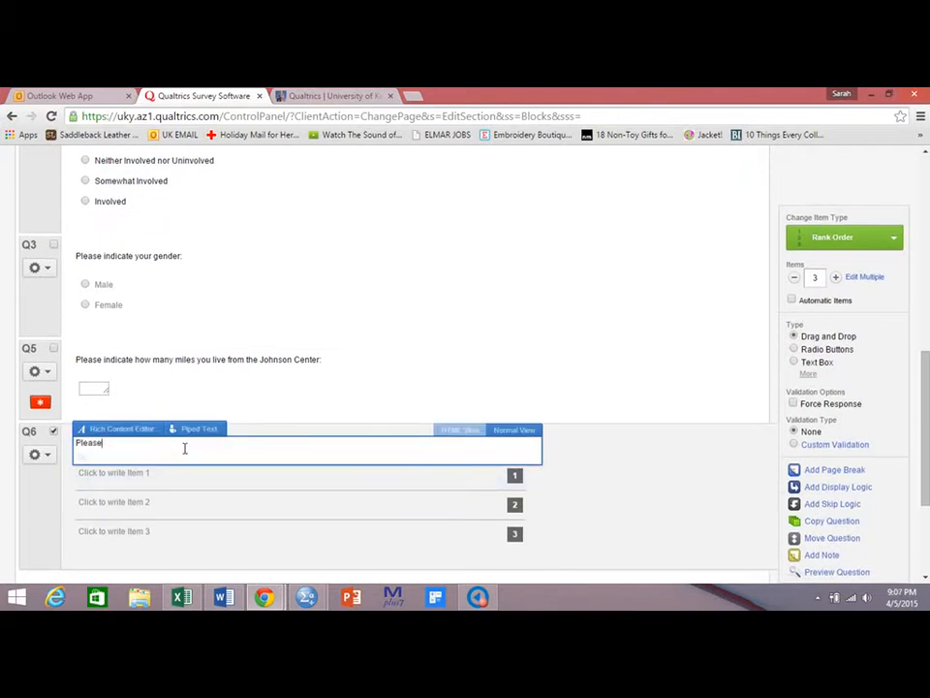
text( rank the following TV shows from most important (1)
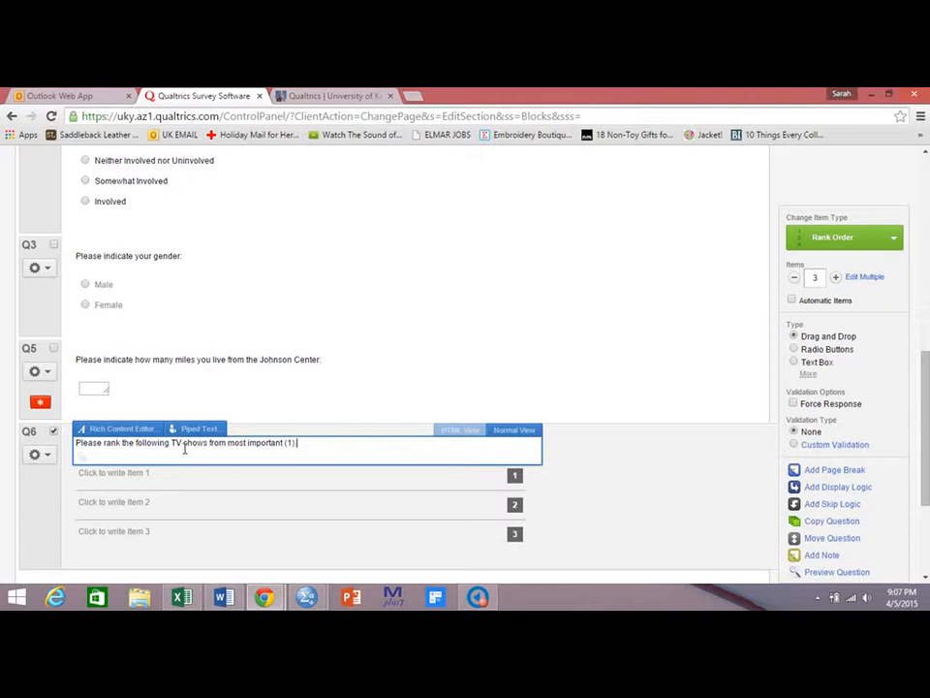
text() to leas)
key(BackSpace)
key(BackSpace)
key(BackSpace)
key(BackSpace)
key(BackSpace)
key(BackSpace)
key(BackSpace)
key(BackSpace)
key(BackSpace)
key(BackSpace)
key(BackSpace)
key(BackSpace)
key(BackSpace)
key(BackSpace)
key(BackSpace)
key(BackSpace)
key(BackSpace)
key(BackSpace)
key(BackSpace)
key(BackSpace)
text(favorite (1) to least favorite (4))
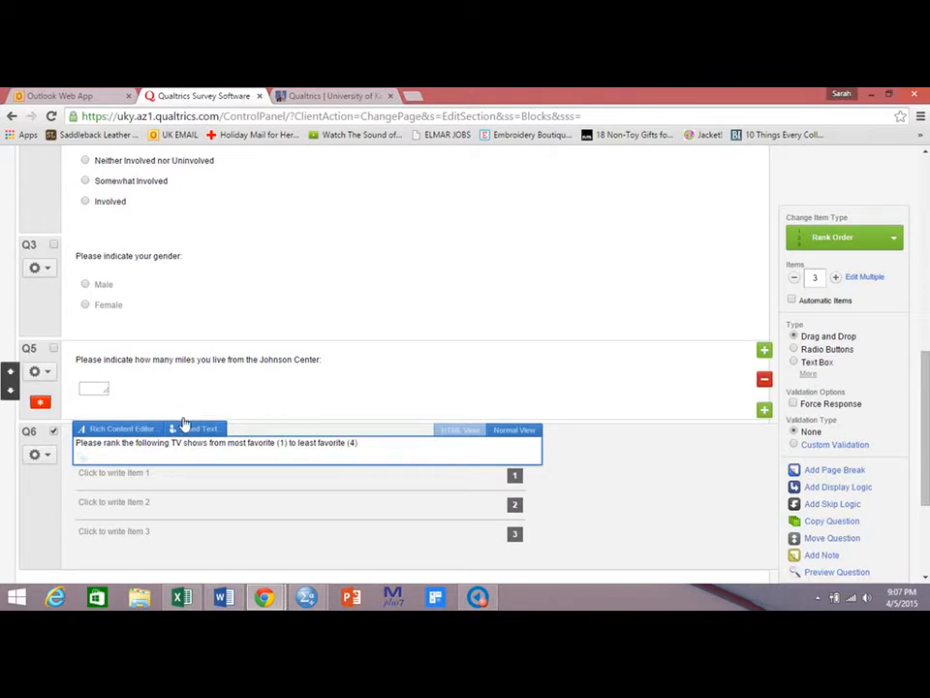
text( by dragging the bars to the)
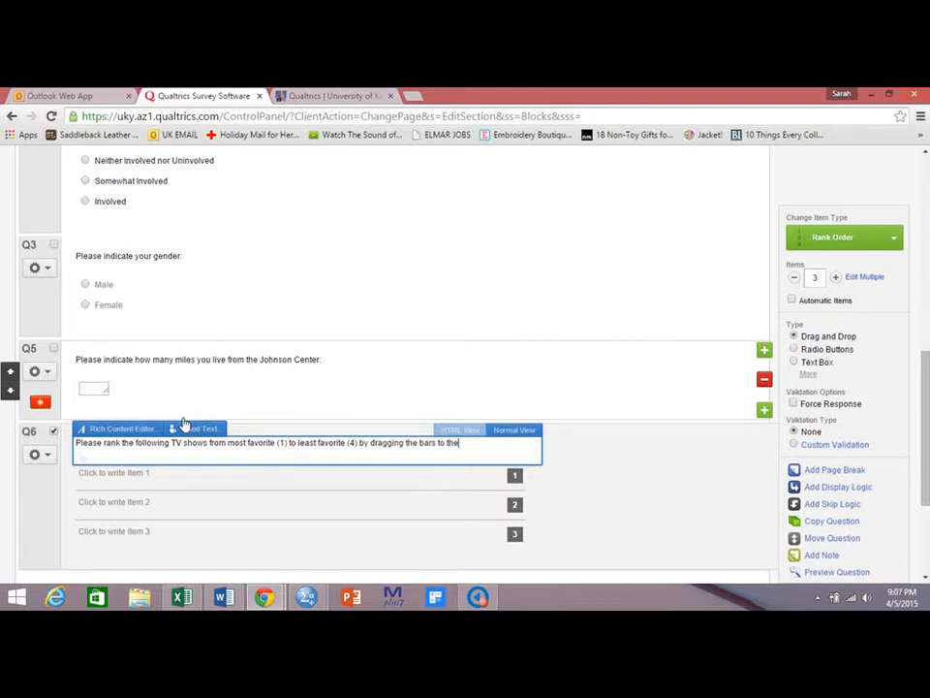
text( desired position.)
Enter Gold Rush, Deadliest Catch, American Pickers and Holmes on Homes as the four ranking items.
click(149, 476)
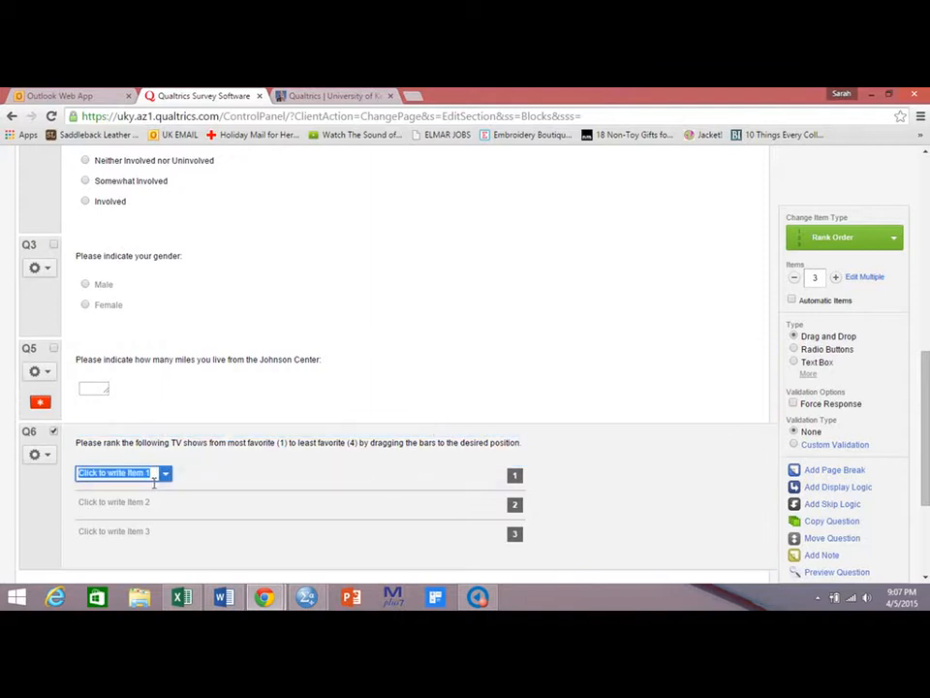
text(Gold Rush)
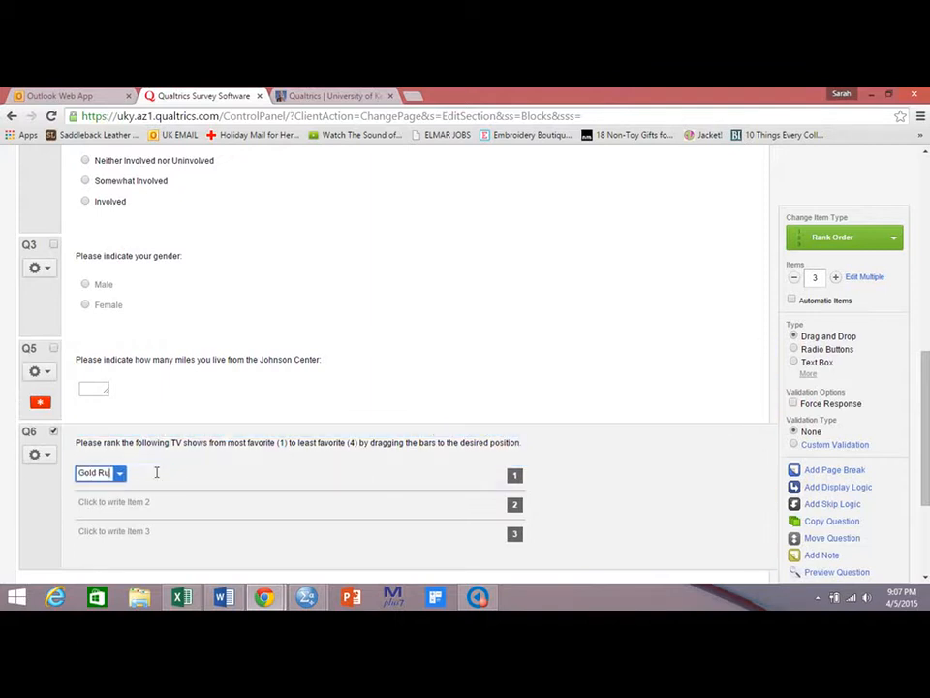
click(135, 502)
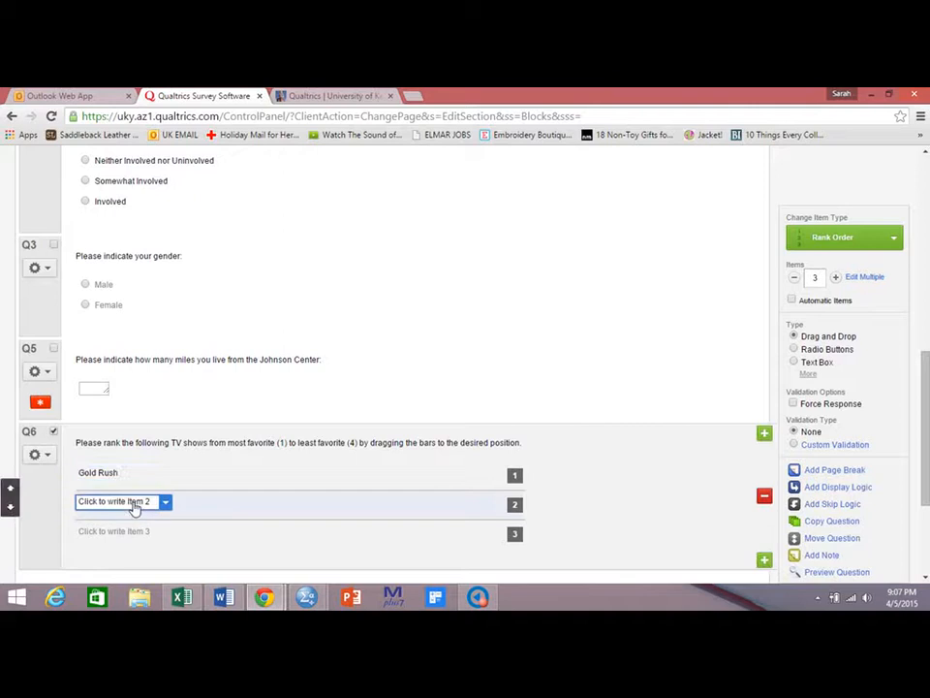
text(Deadlies C)
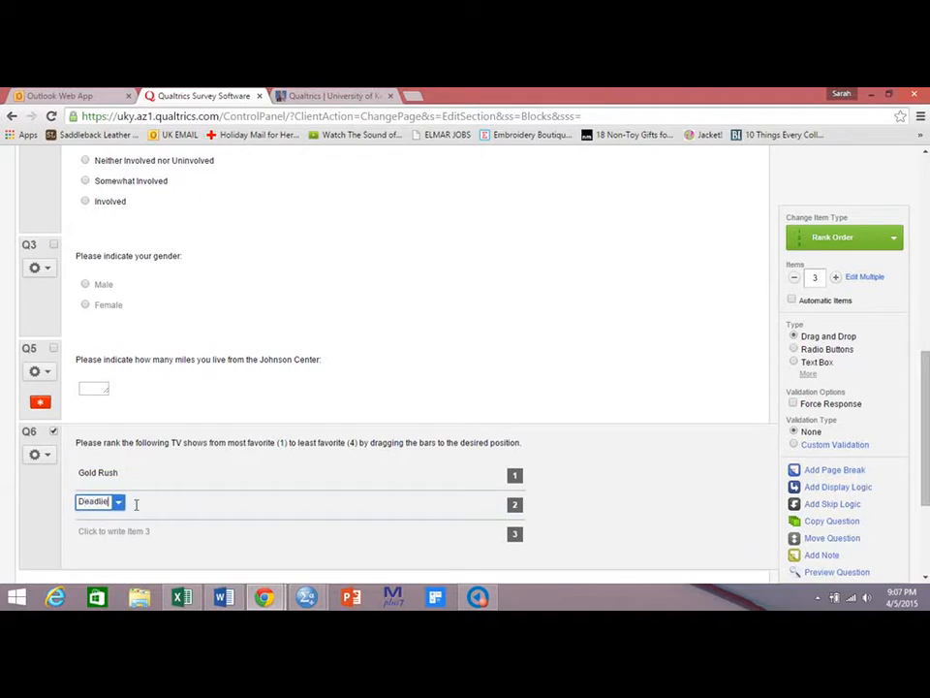
key(BackSpace)
key(BackSpace)
text(t Catch)
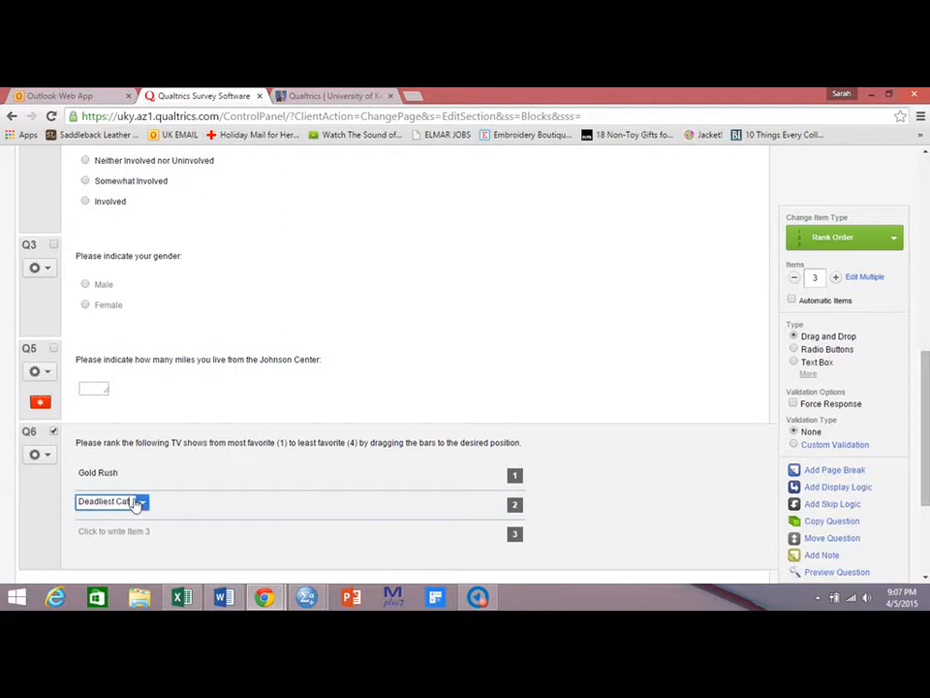
click(136, 528)
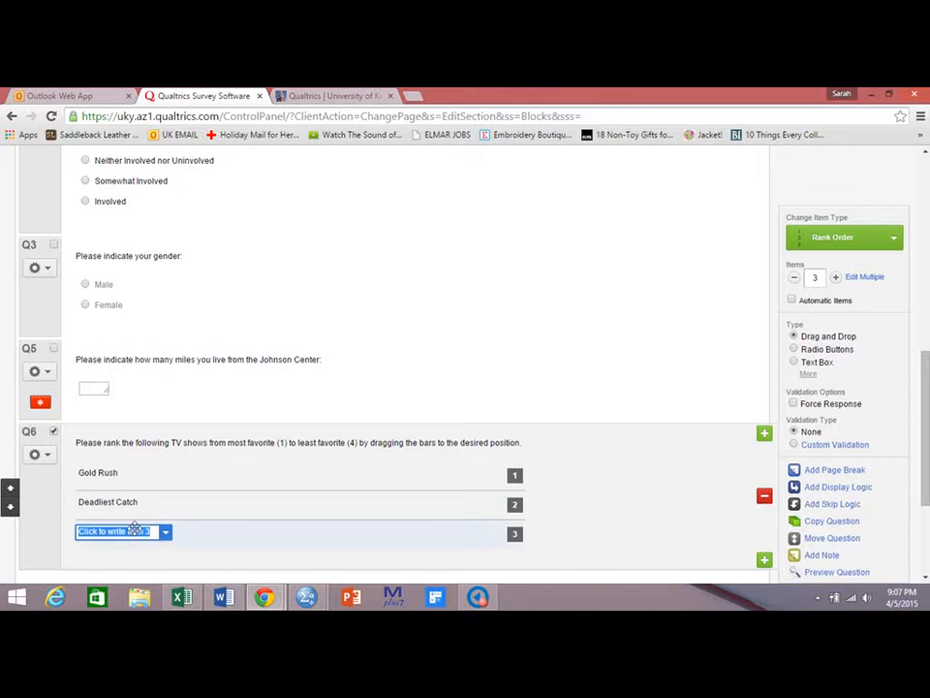
text(American Pickers)
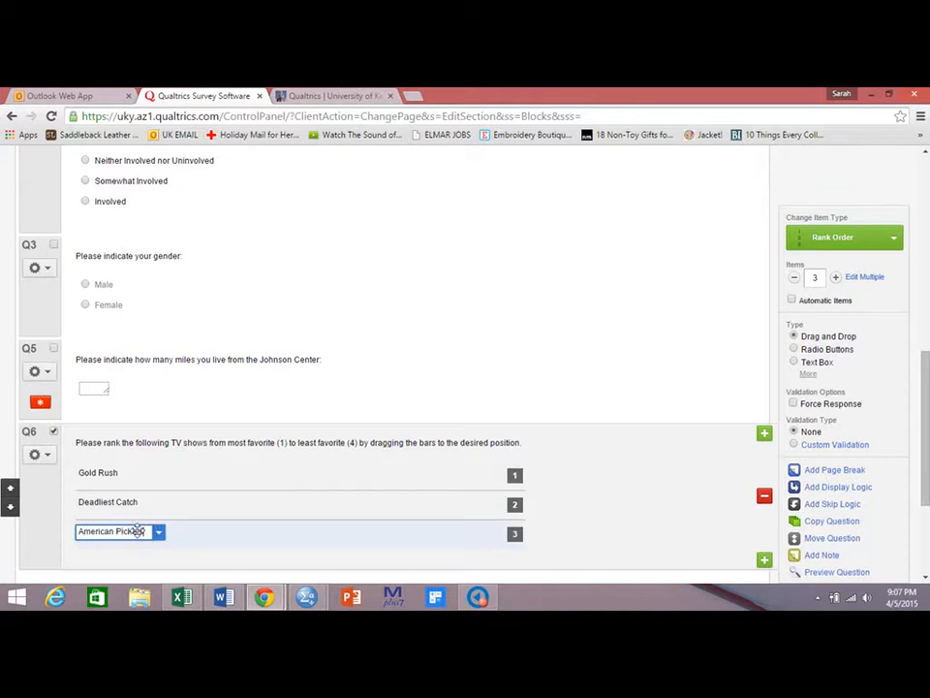
key(Return)
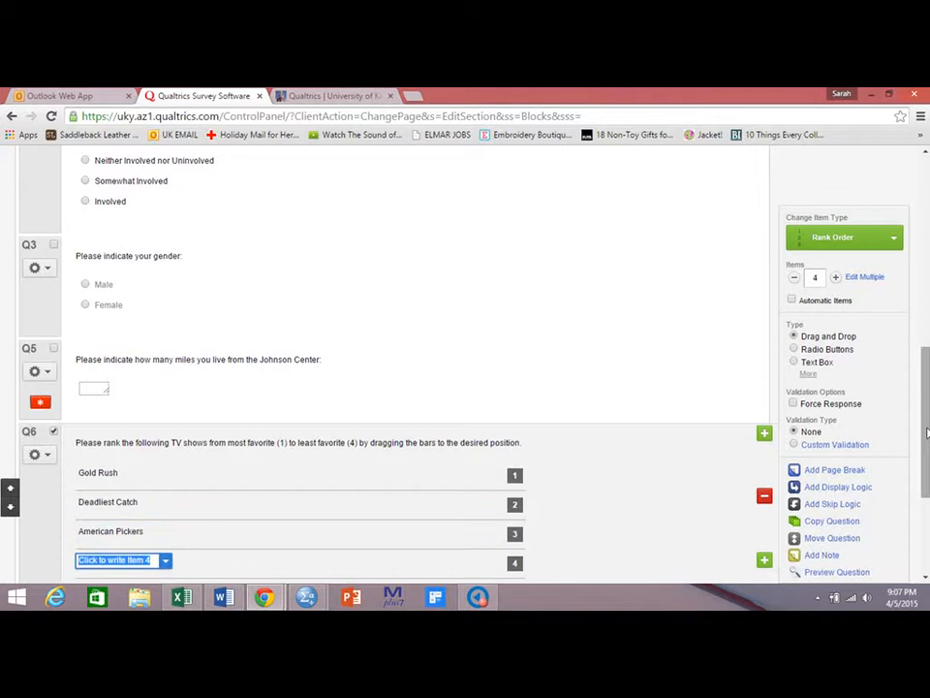
scroll(928, 433, down, 2)
click(143, 452)
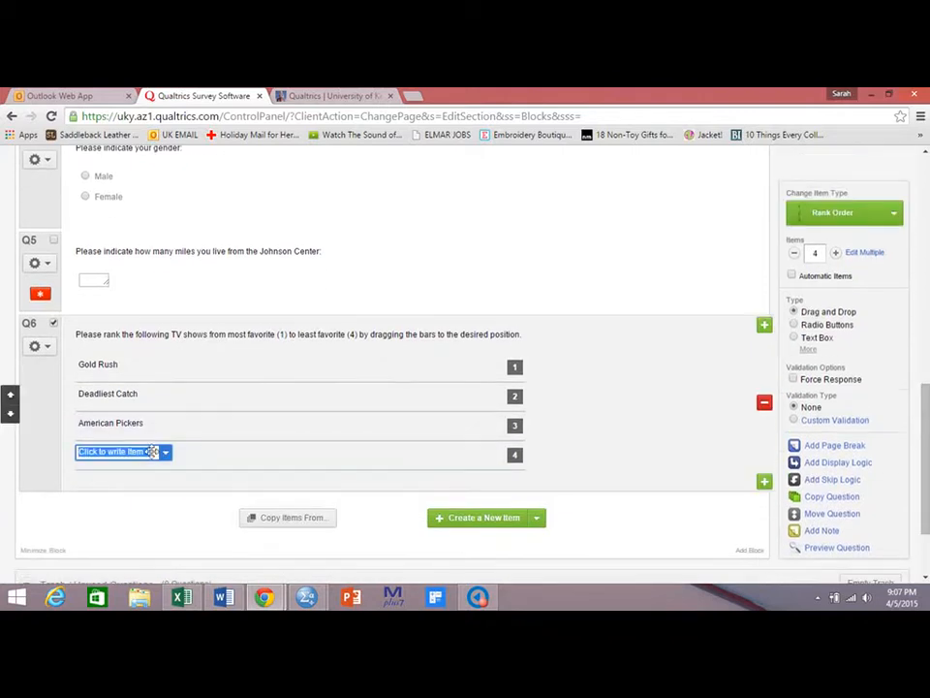
text(Holmes)
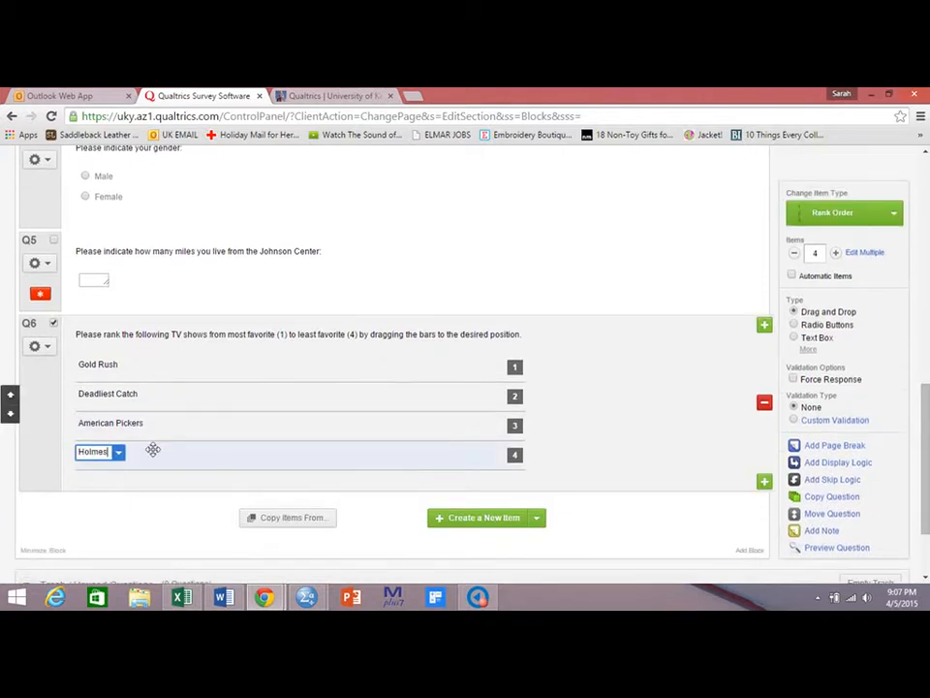
text( on Homes)
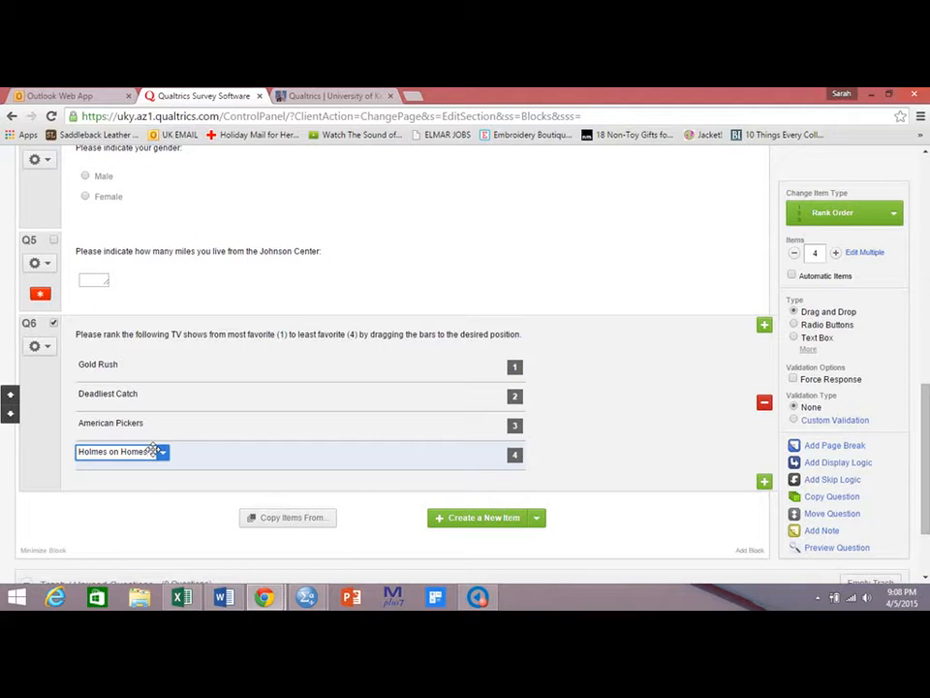
click(151, 506)
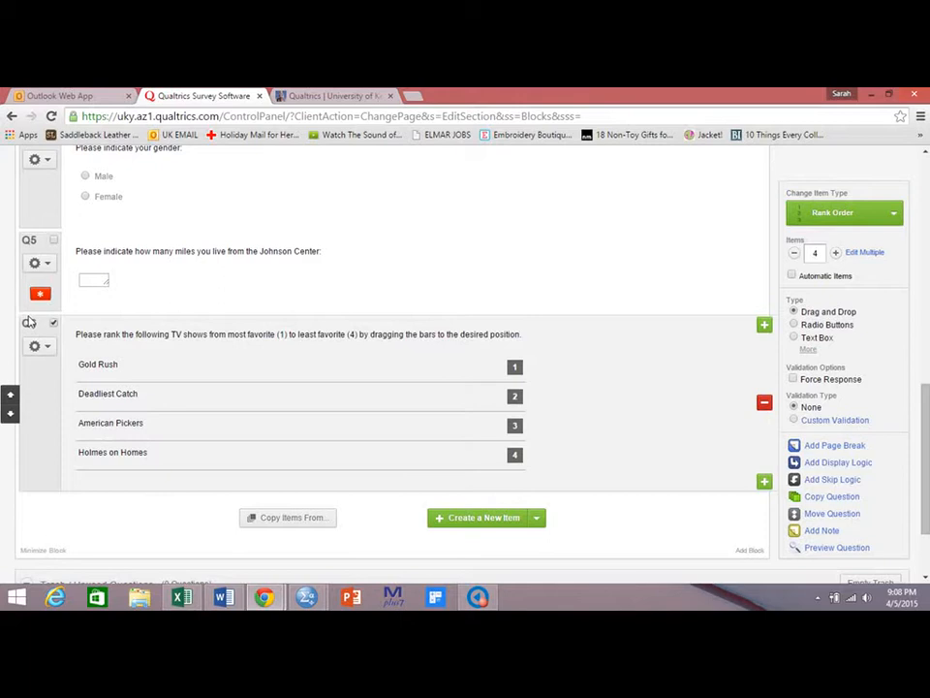
Open the survey preview and tick Ignore Validation.
drag(924, 393, 922, 188)
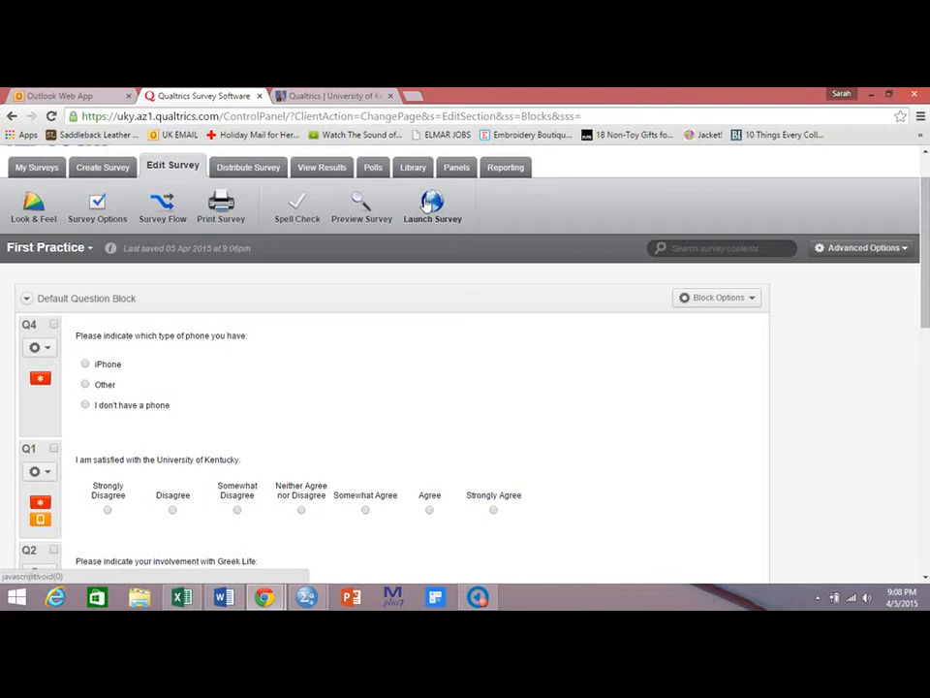
click(358, 209)
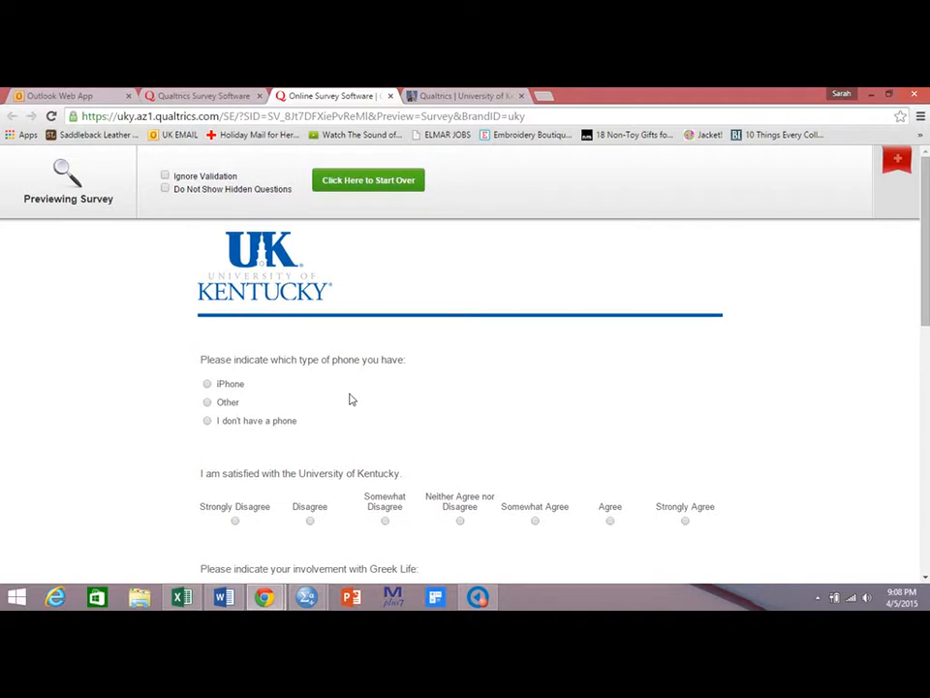
click(165, 176)
scroll(926, 227, down, 1)
drag(925, 227, 928, 304)
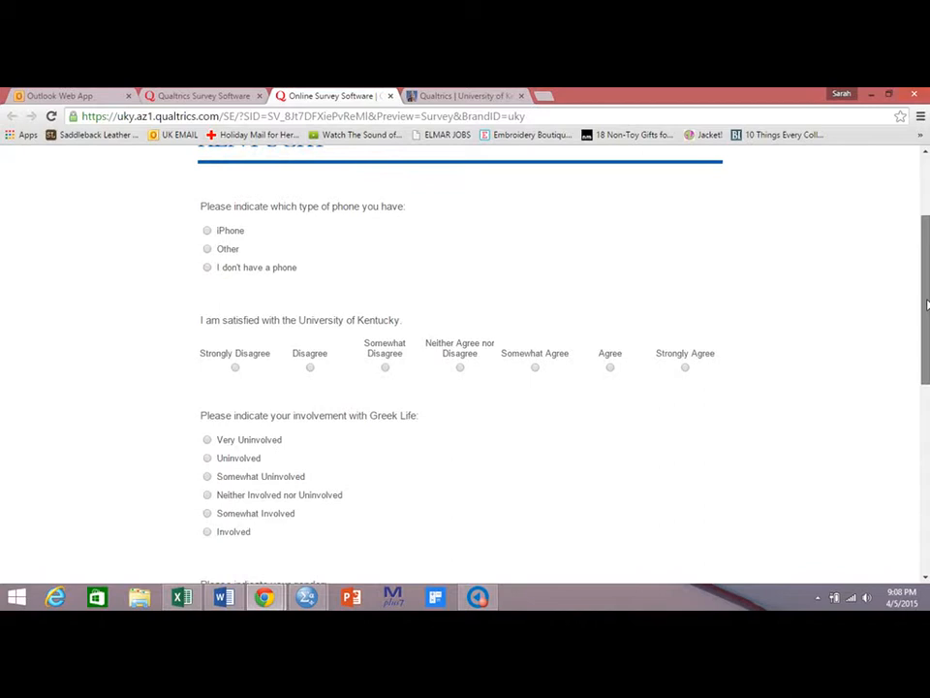
Answer the phone, satisfaction, Greek Life and gender questions in the preview and enter 10 miles for the distance.
click(206, 231)
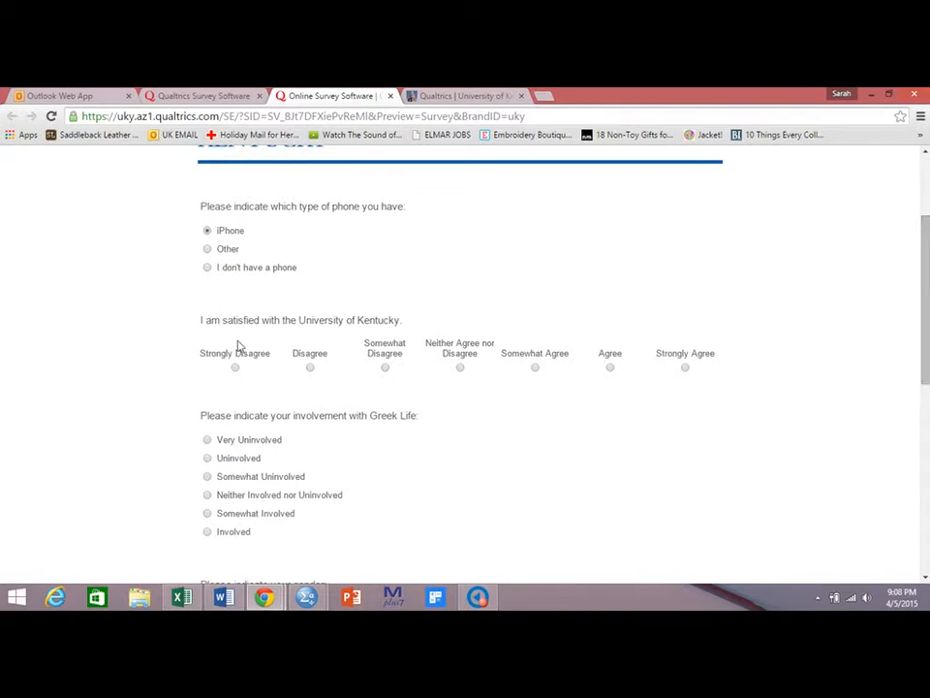
click(206, 249)
click(685, 367)
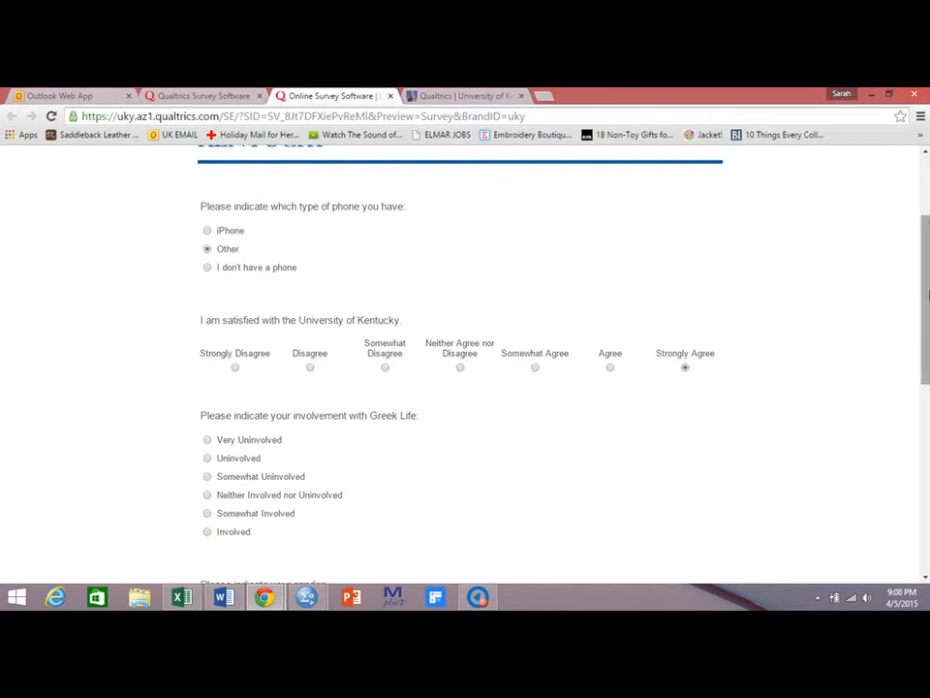
scroll(921, 368, down, 3)
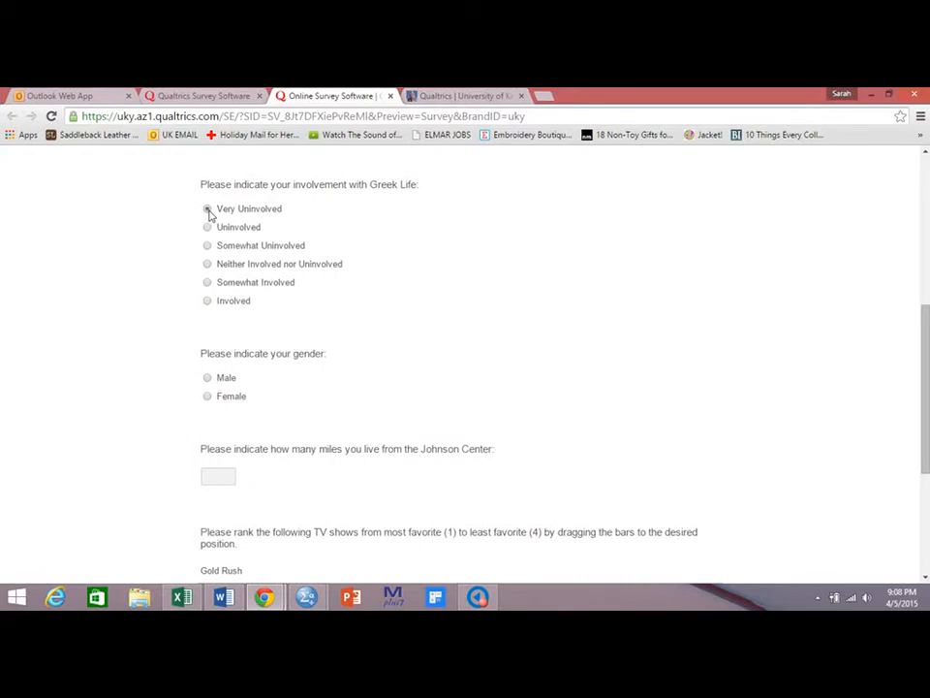
click(207, 210)
click(233, 479)
text(10)
Reorder the TV shows in the preview's ranking question by dragging the bars.
drag(927, 402, 928, 448)
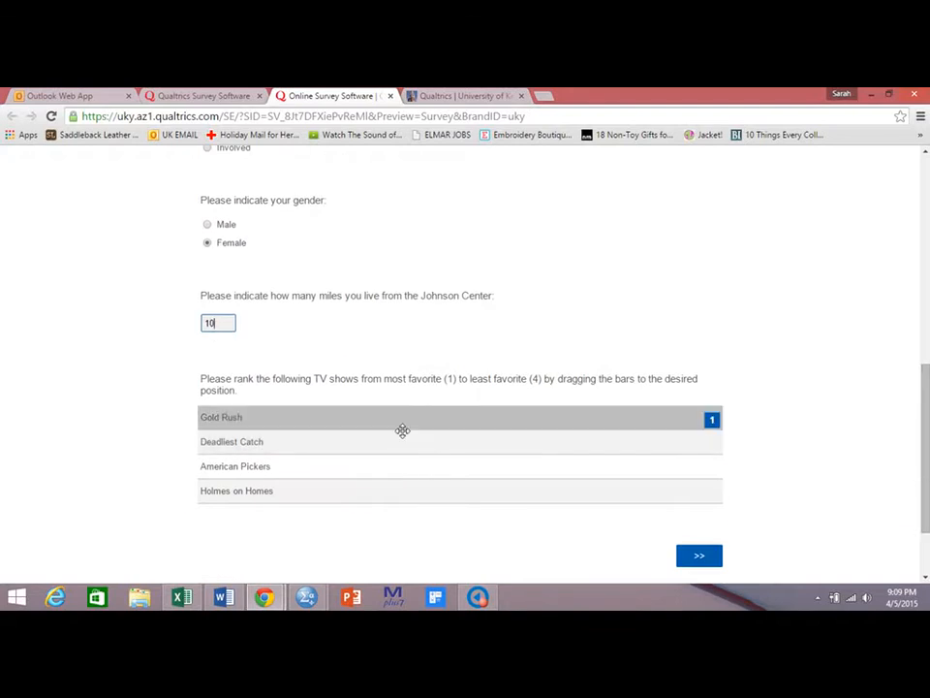
mouse_move(401, 426)
mouse_down()
mouse_move(401, 488)
mouse_move(394, 440)
mouse_up()
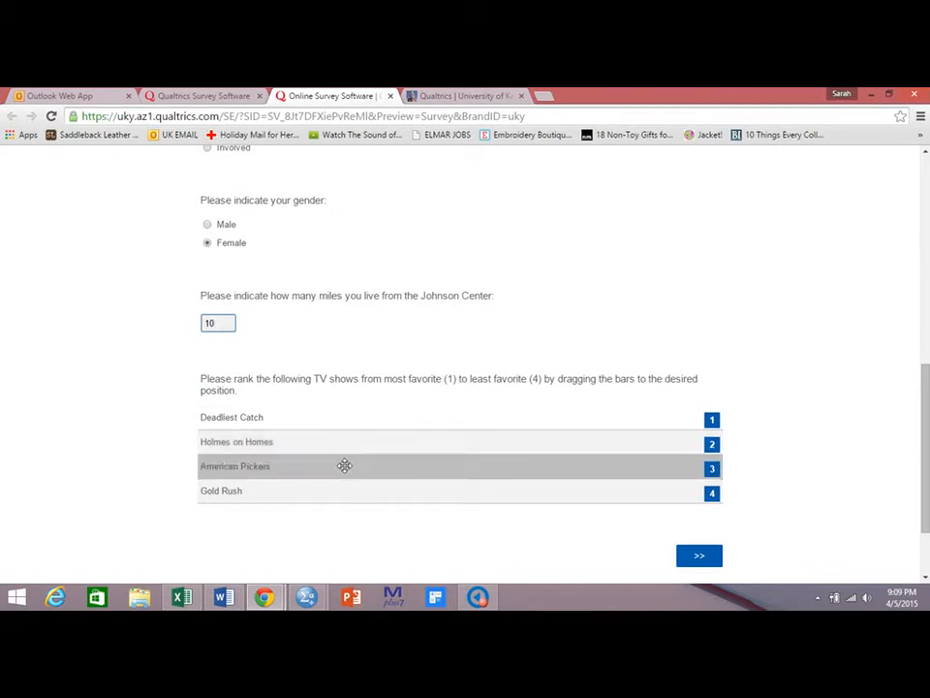
drag(345, 466, 351, 418)
drag(338, 480, 340, 448)
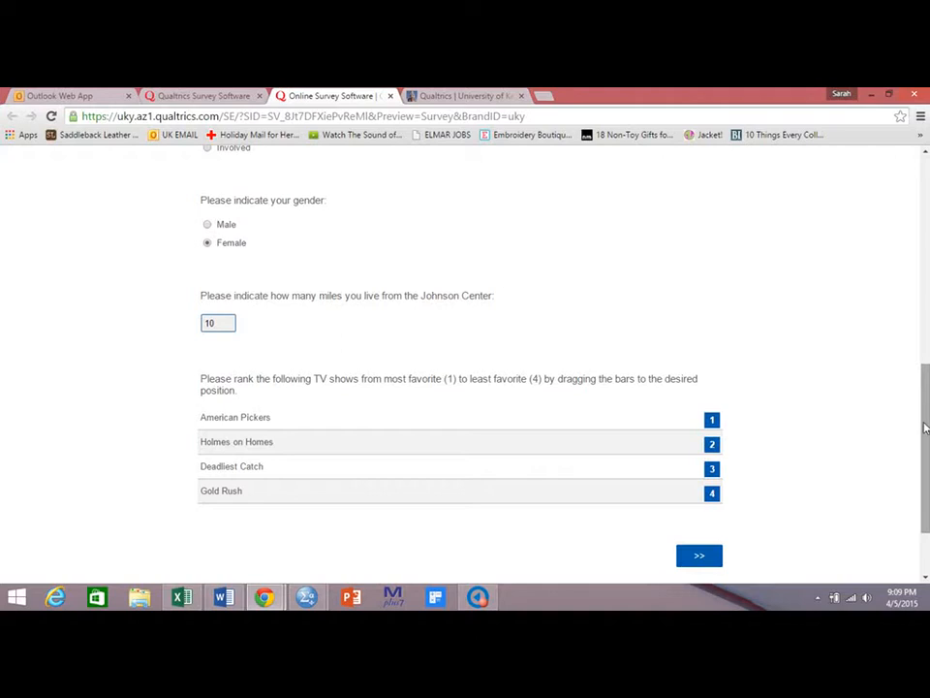
scroll(925, 427, up, 1)
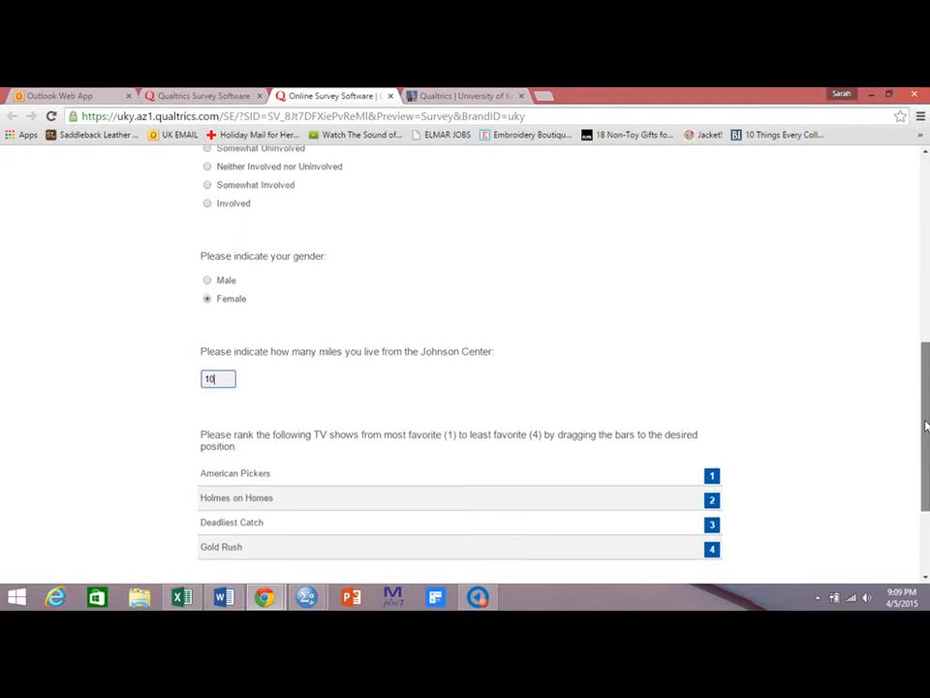
scroll(926, 427, up, 5)
scroll(923, 321, down, 7)
scroll(915, 503, up, 2)
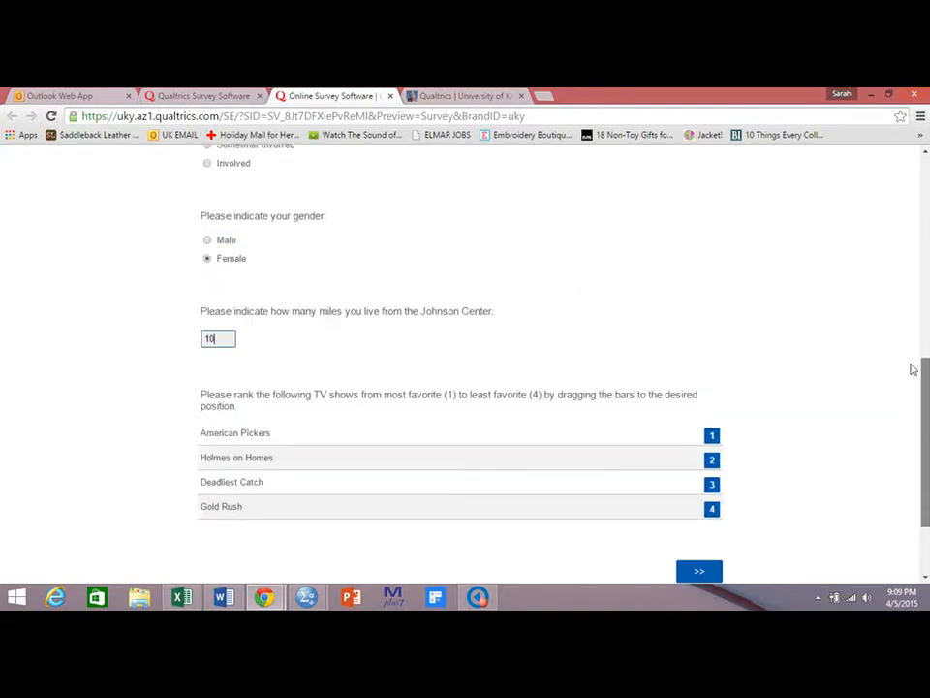
Add a page break below the TV ranking question and move it up to sit just after the phone question.
scroll(910, 310, up, 10)
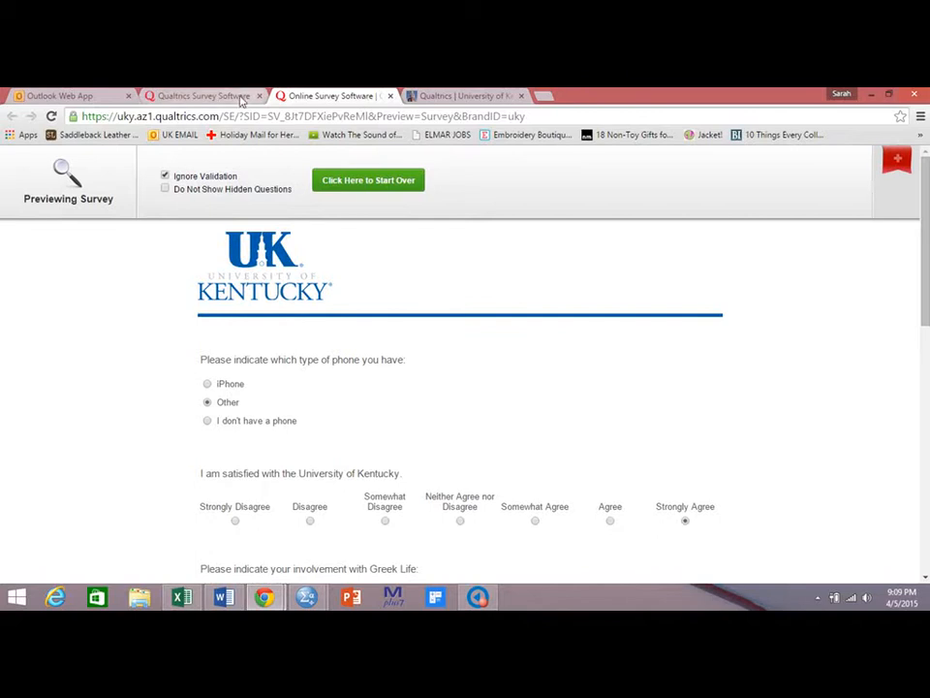
click(204, 95)
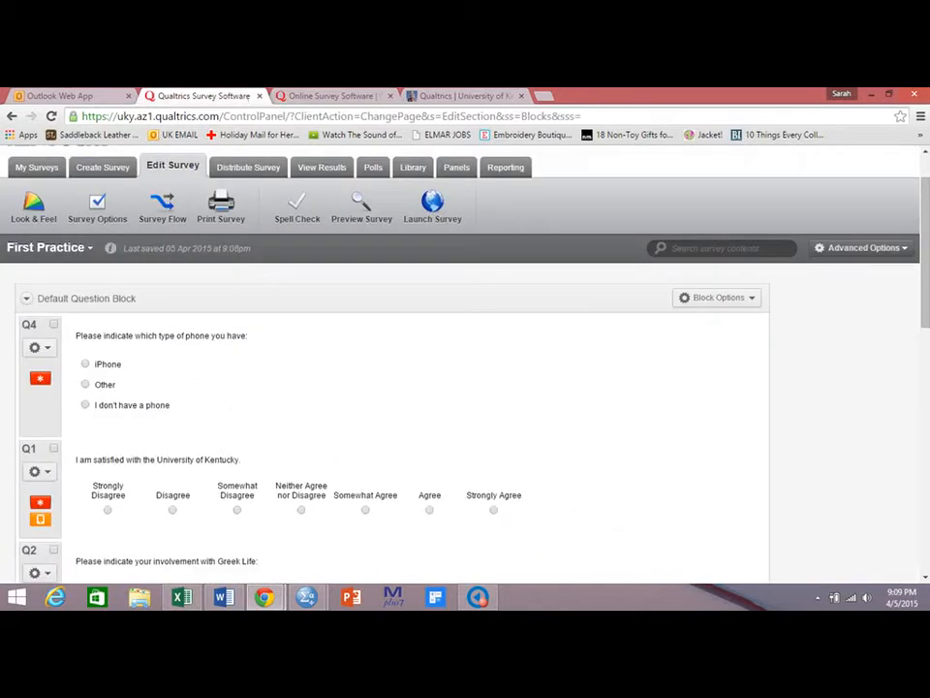
drag(927, 190, 924, 423)
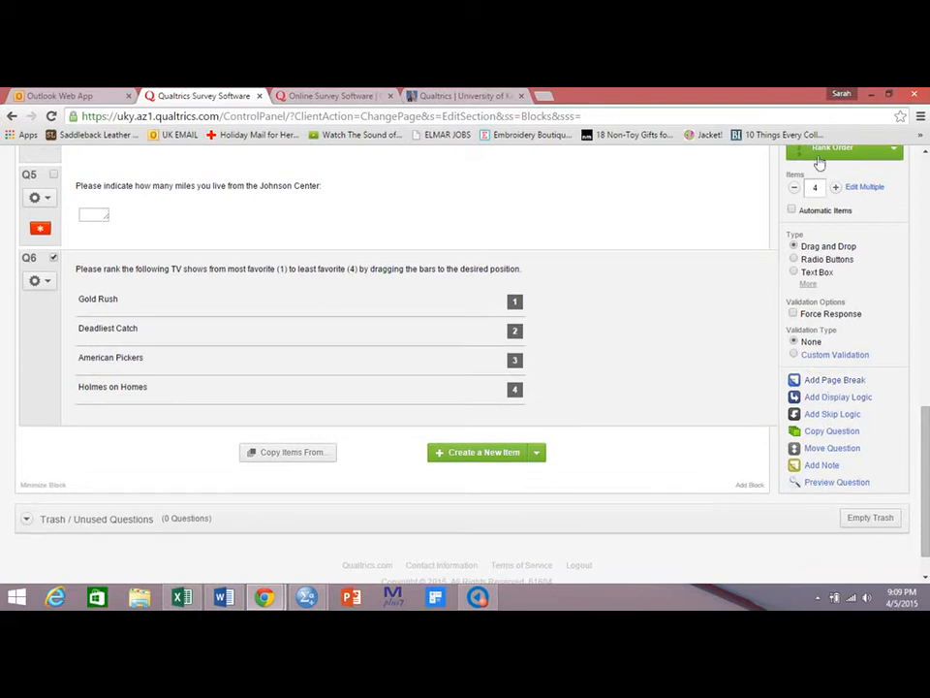
click(833, 380)
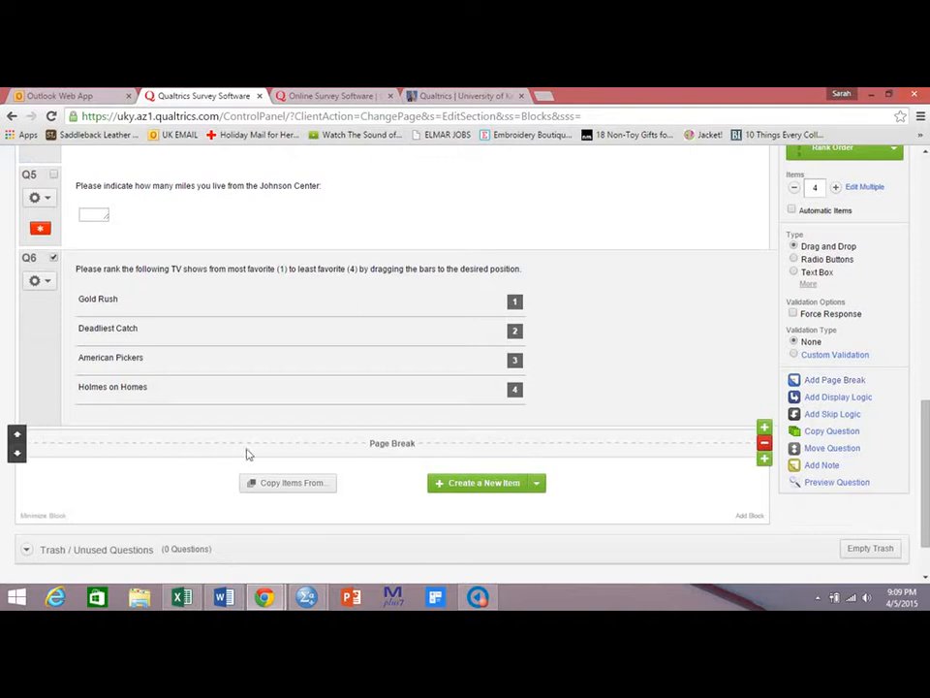
click(18, 437)
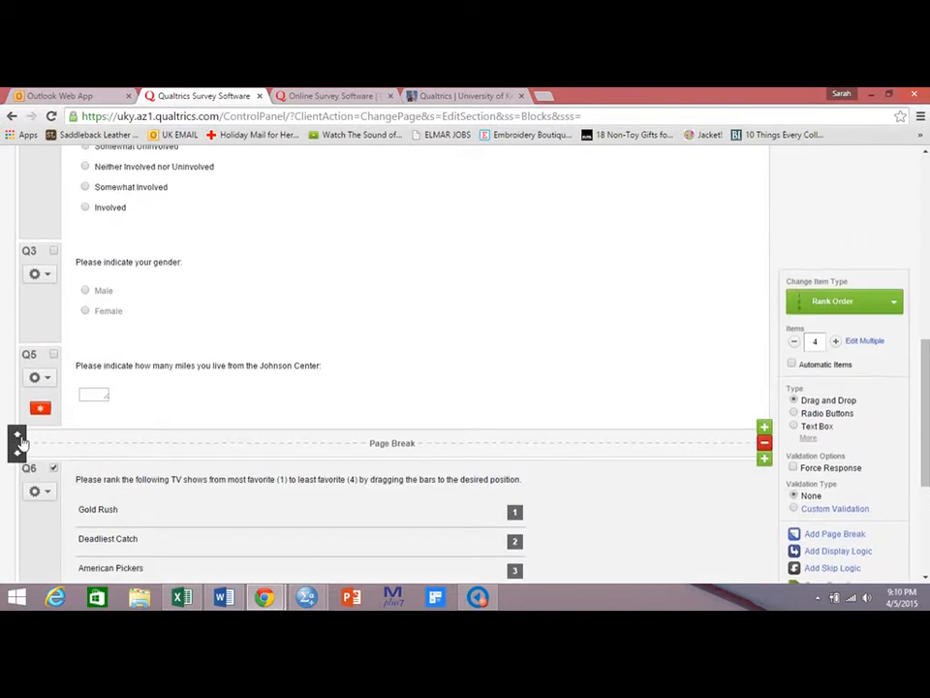
click(19, 437)
click(18, 437)
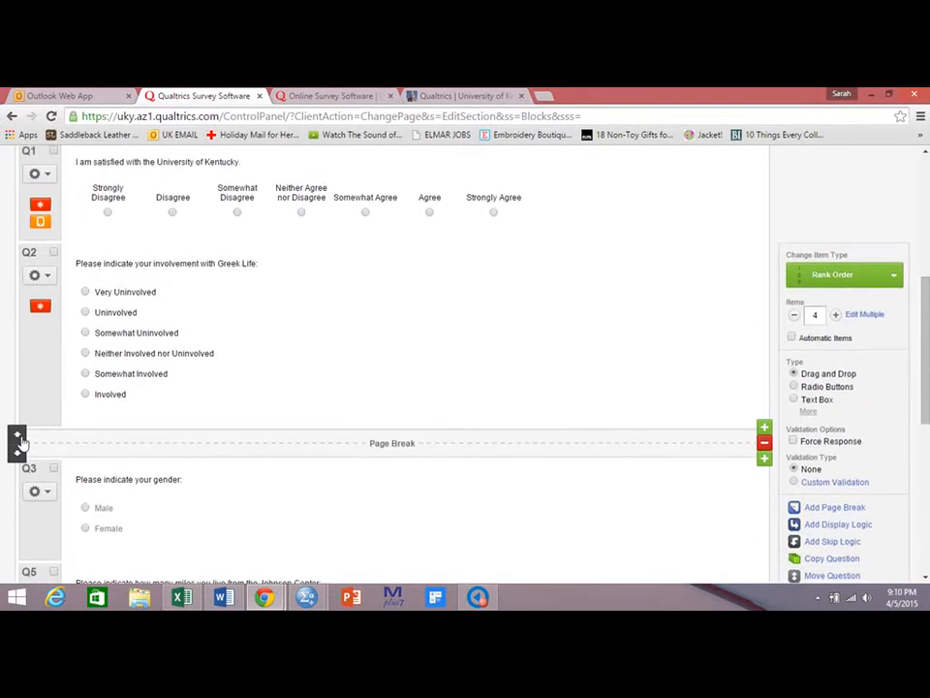
click(19, 437)
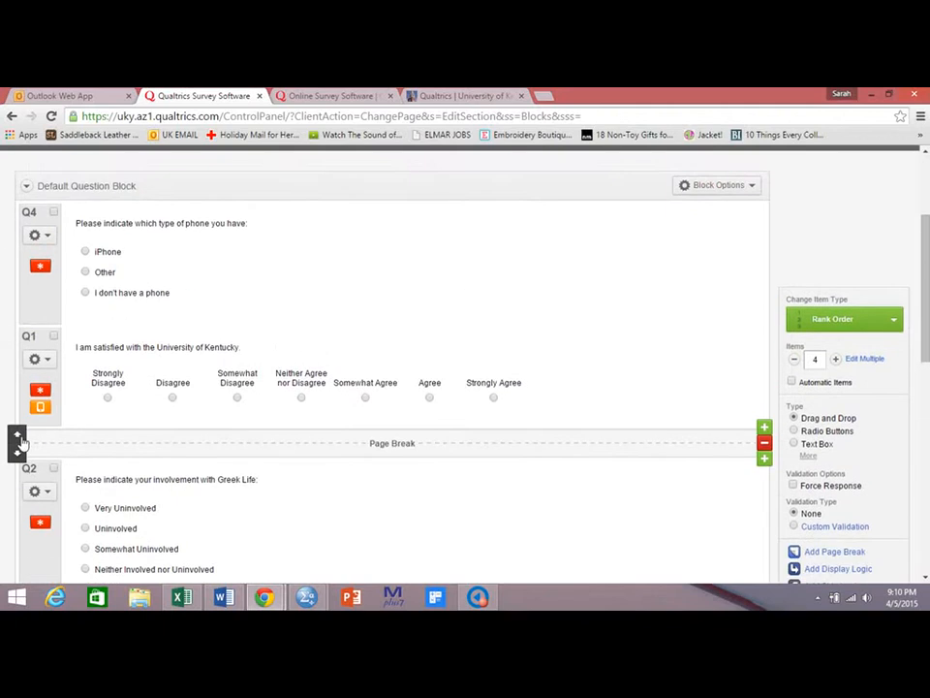
click(18, 436)
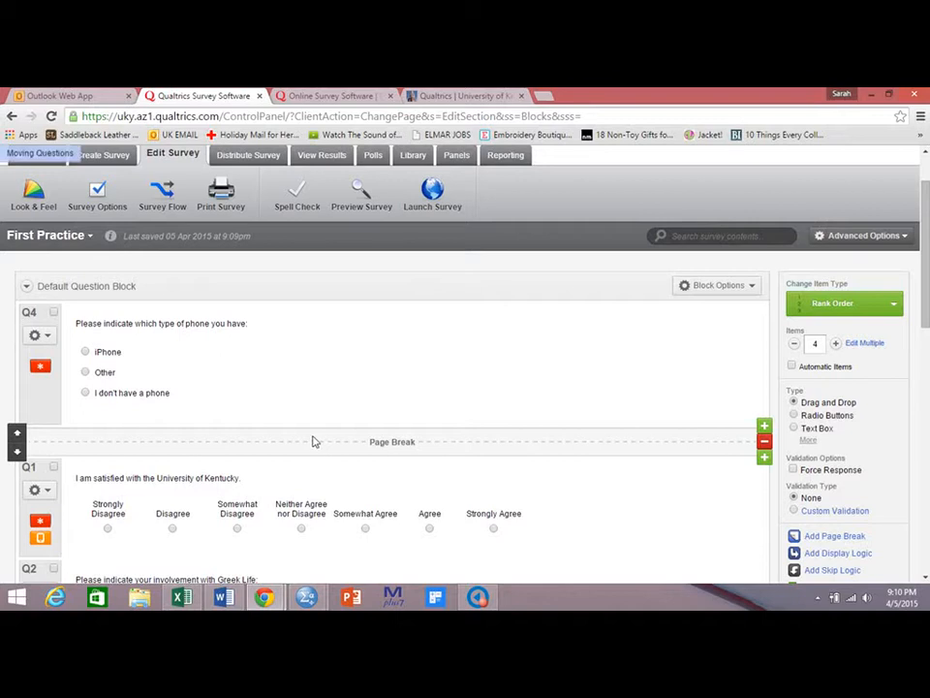
Preview the survey with Ignore Validation ticked and advance past the first page.
click(362, 206)
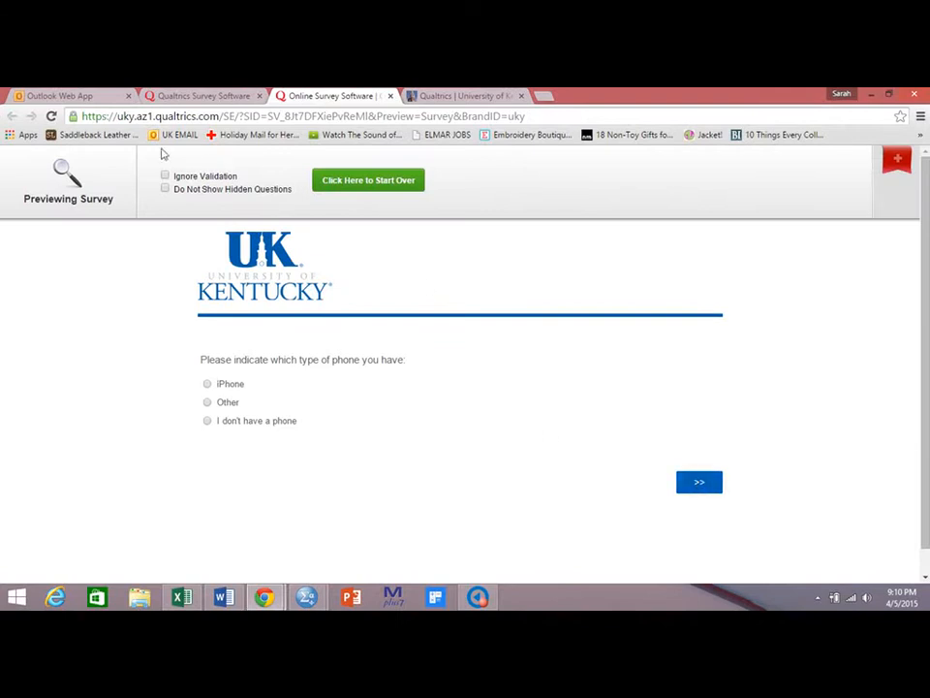
click(164, 176)
click(690, 483)
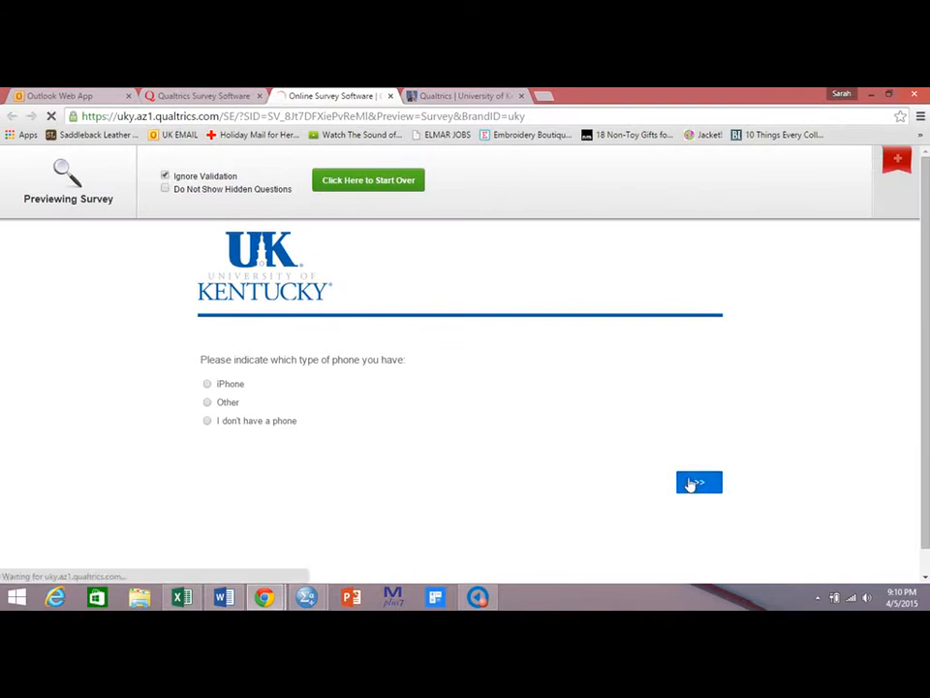
drag(926, 282, 903, 160)
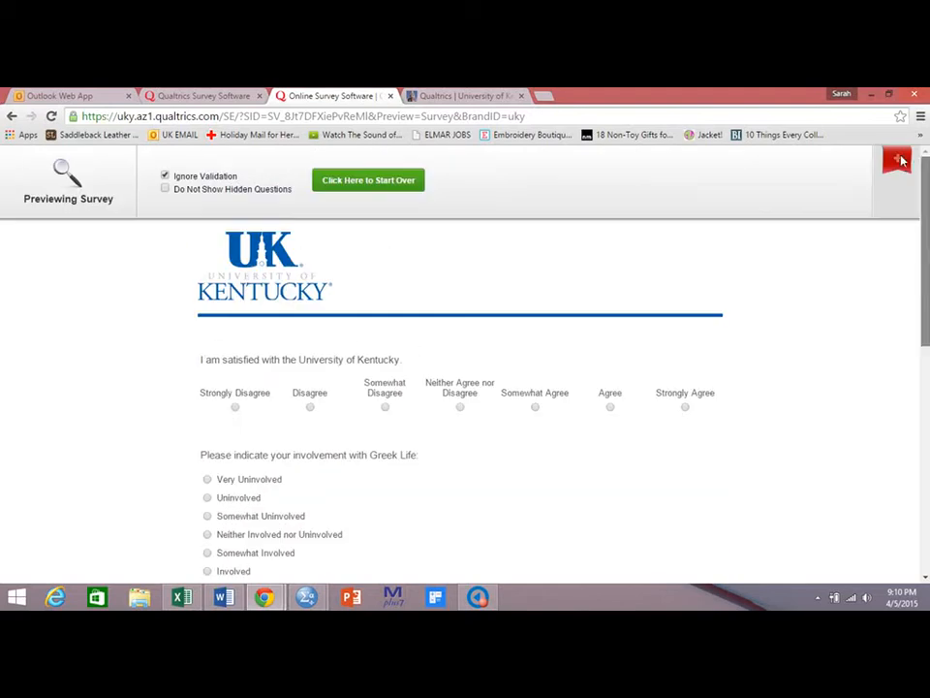
Open Look & Feel and set the progress bar to Without Text.
click(193, 94)
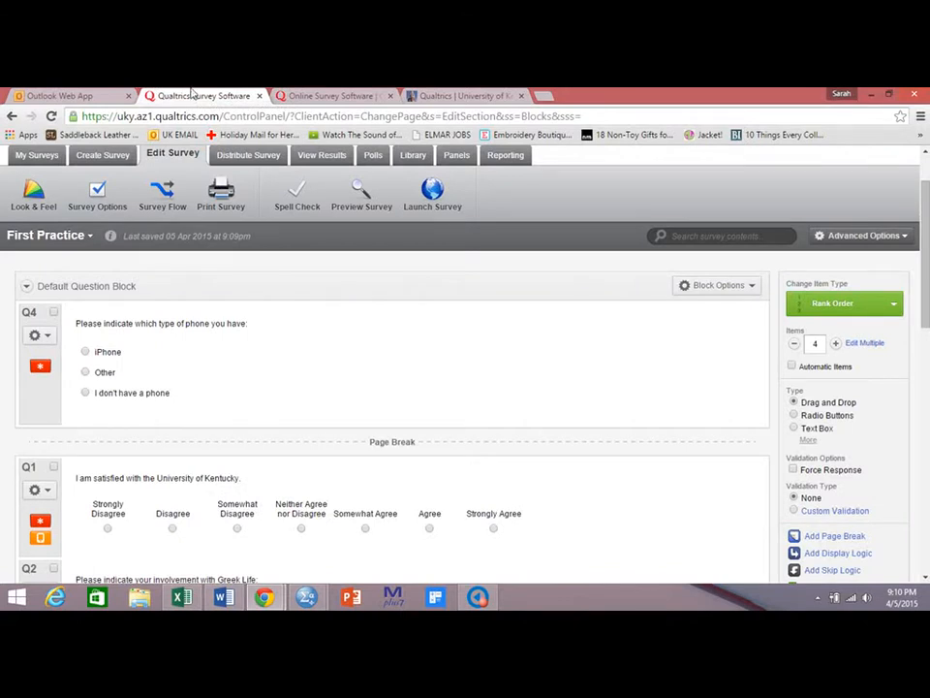
click(35, 194)
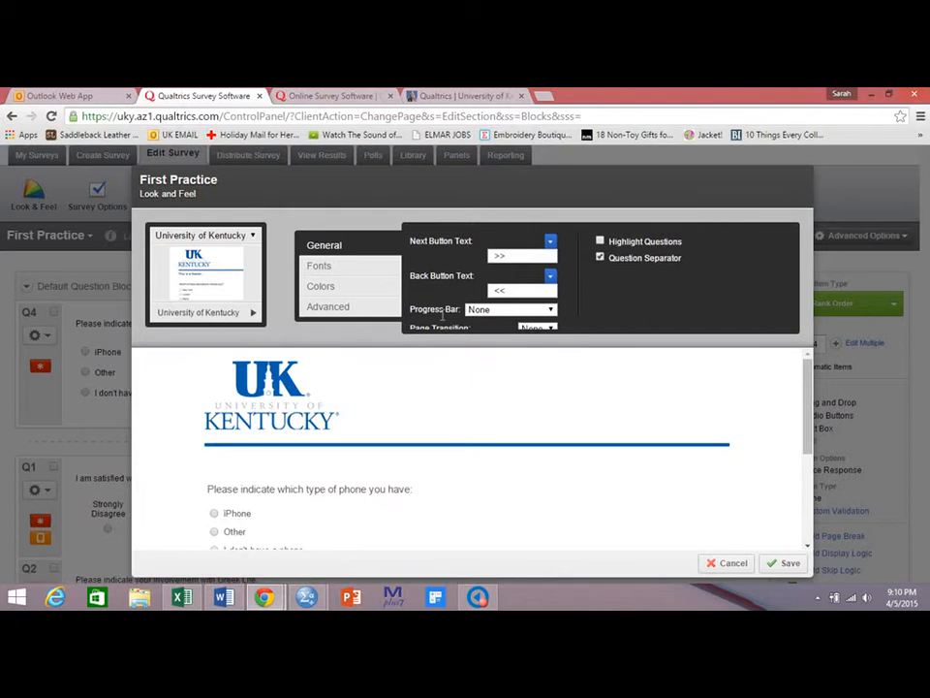
click(480, 310)
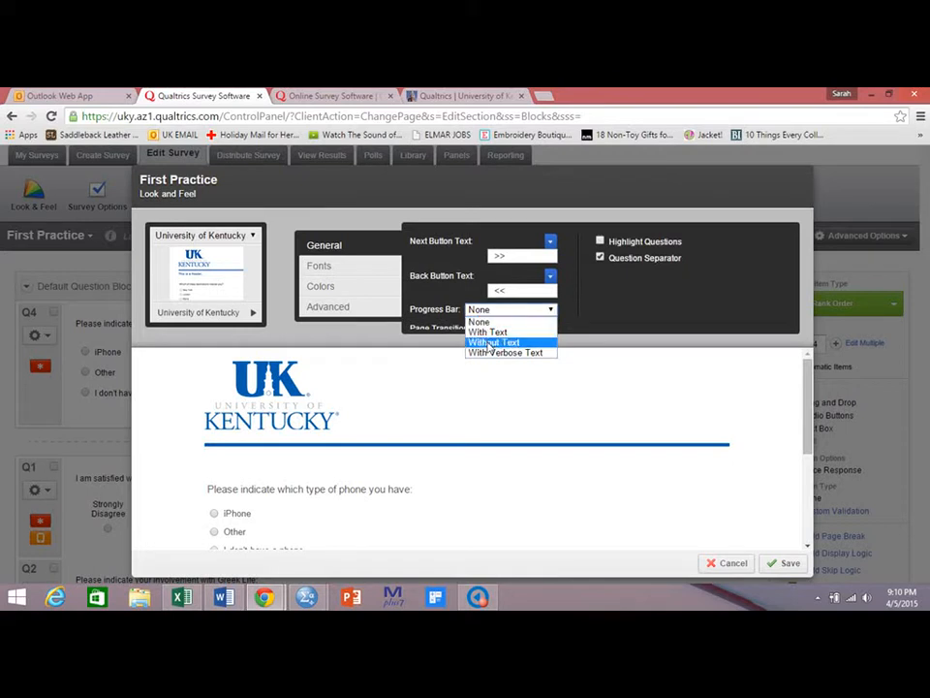
click(490, 342)
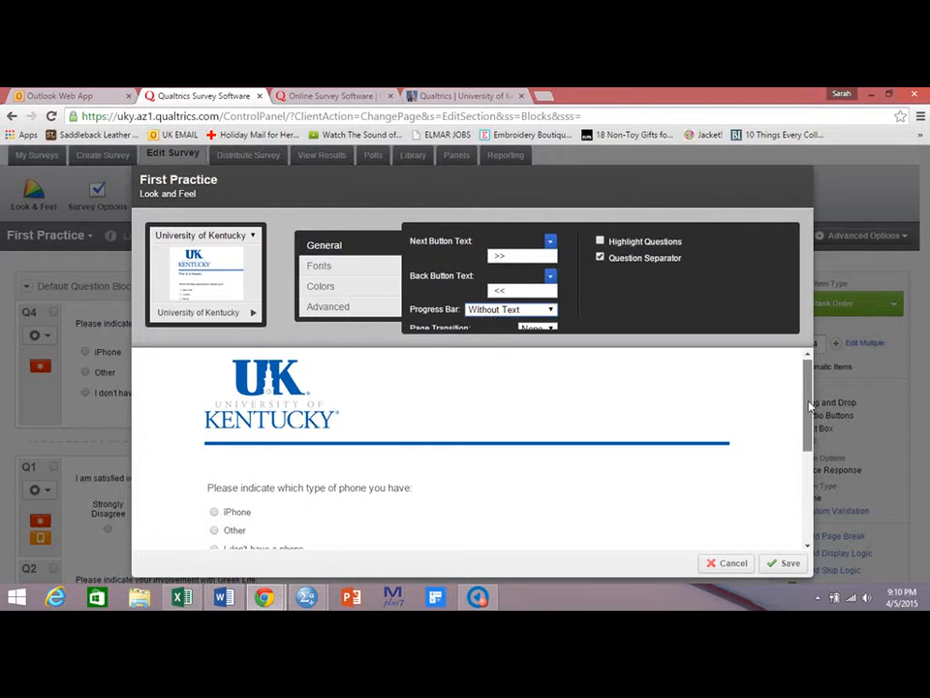
drag(808, 414, 810, 462)
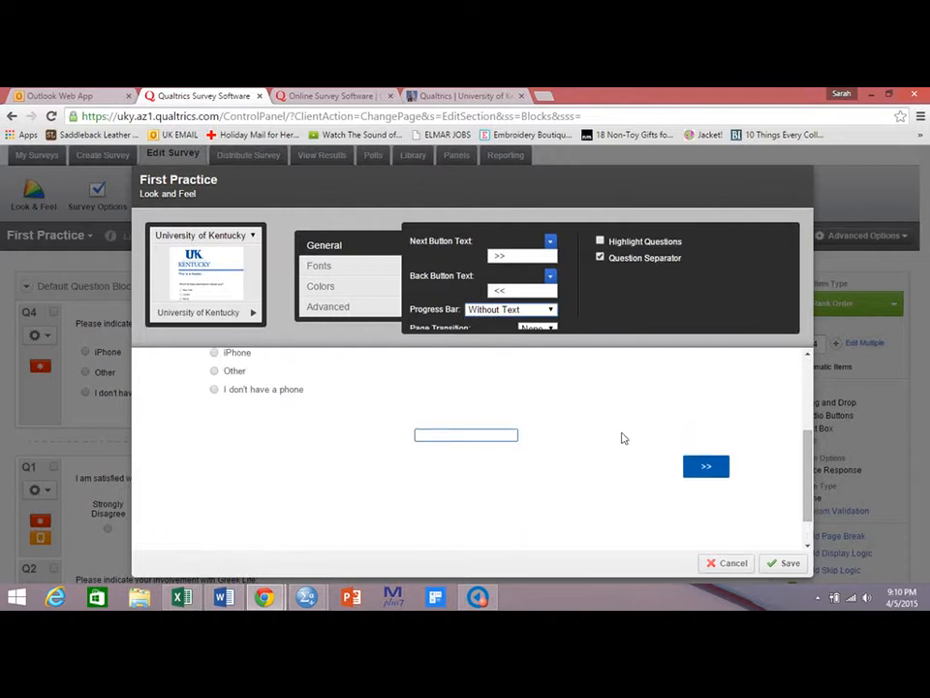
click(548, 312)
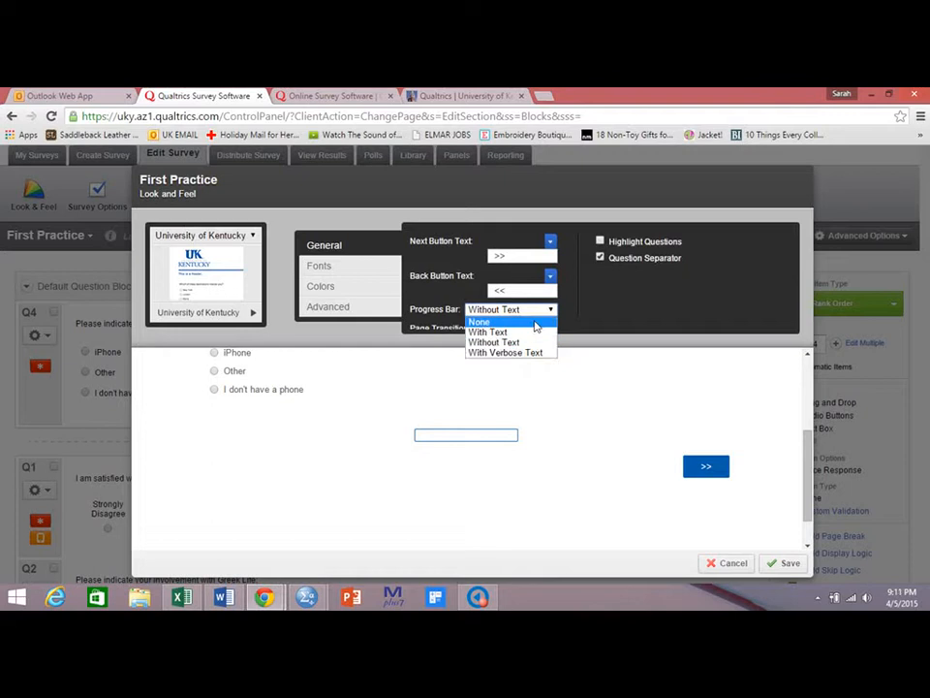
click(536, 332)
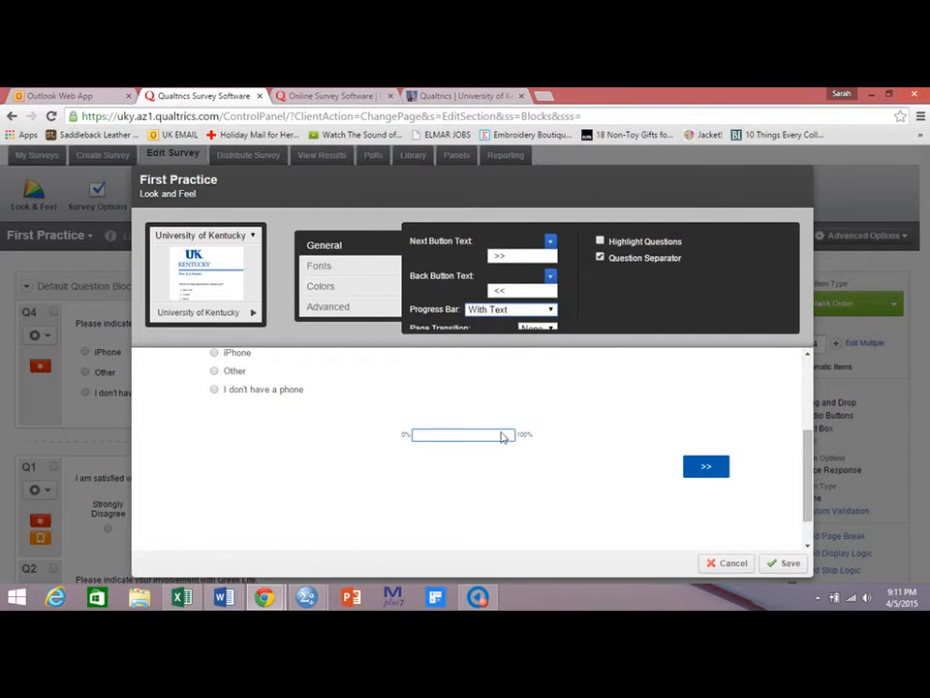
click(532, 310)
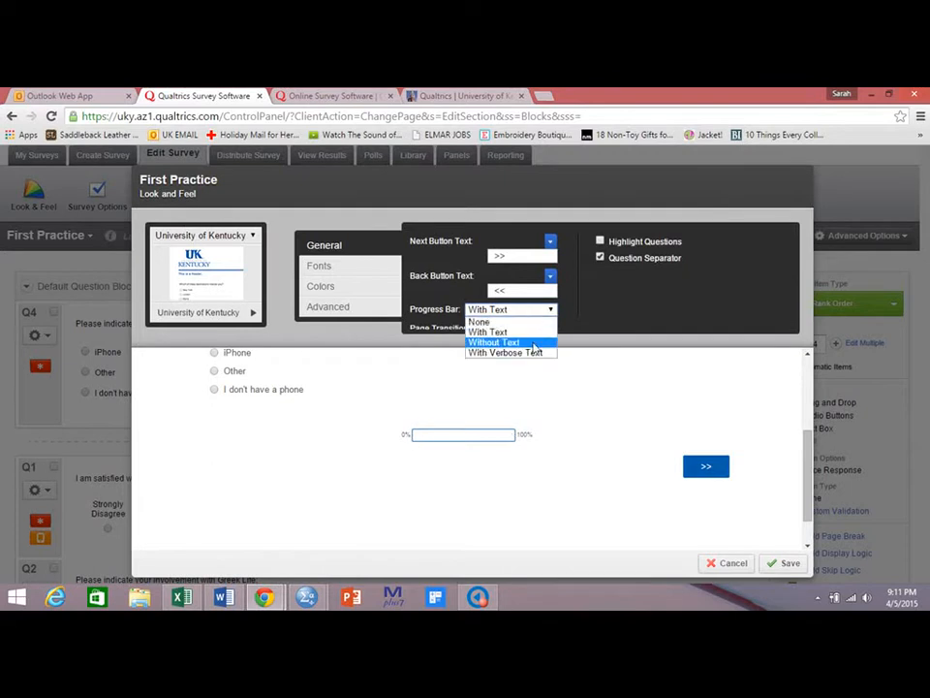
click(534, 342)
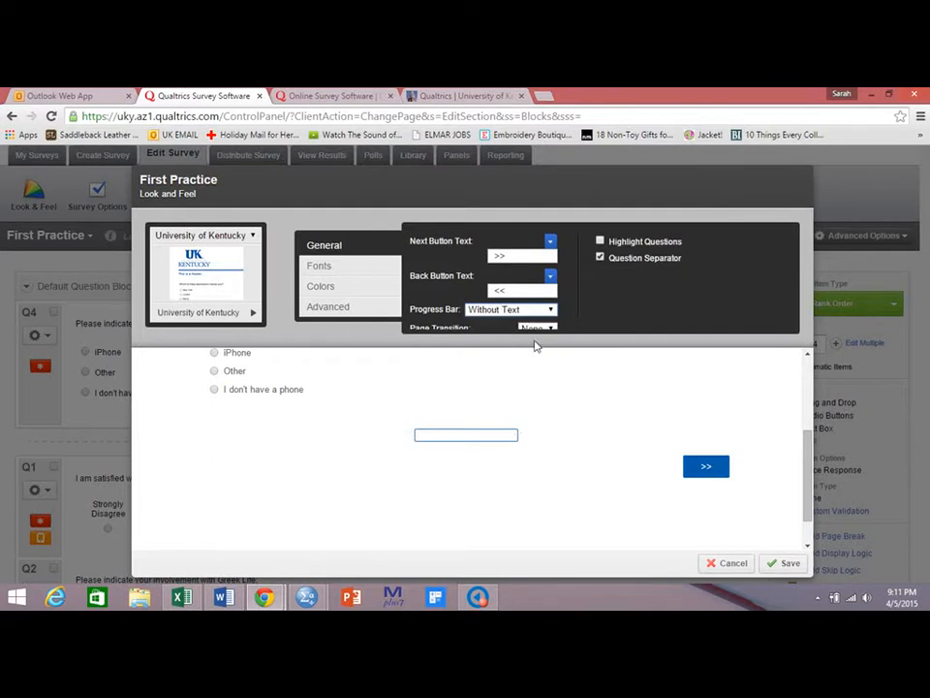
Set the survey font to Tahoma.
click(357, 271)
click(498, 248)
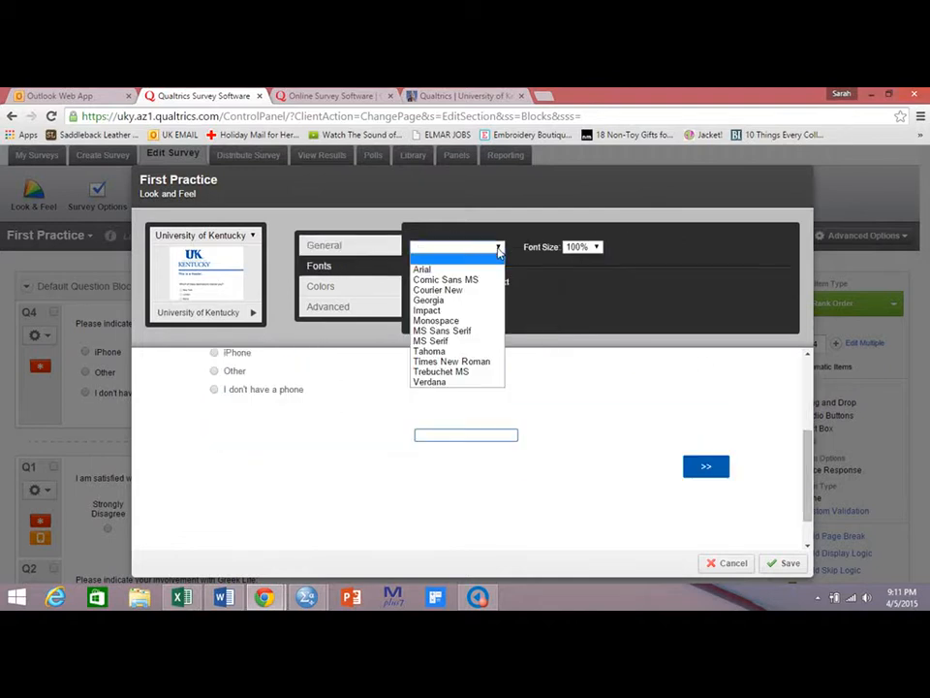
click(472, 350)
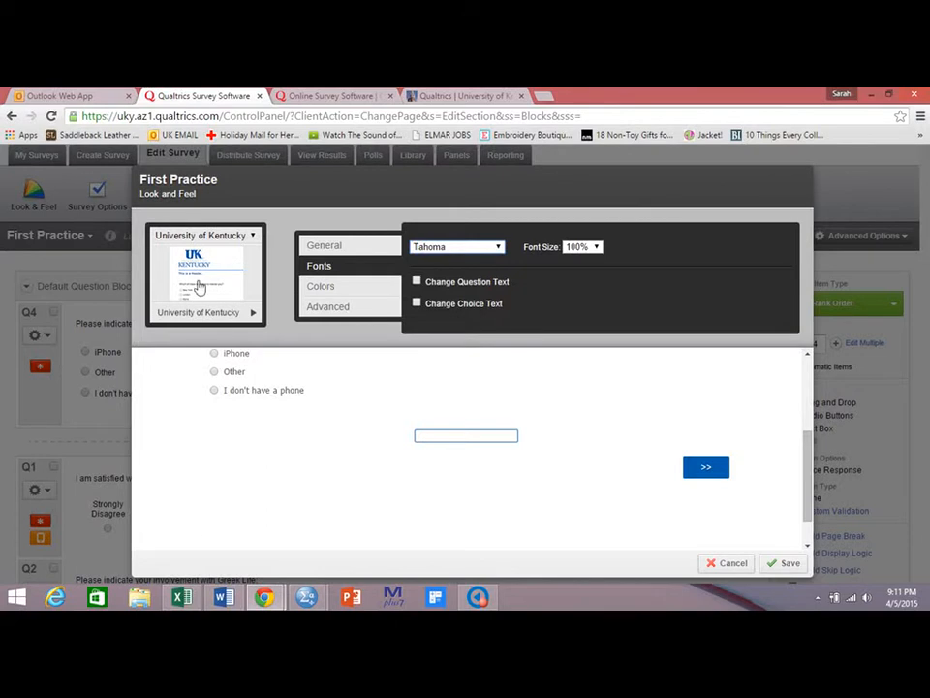
click(198, 236)
click(201, 257)
click(208, 314)
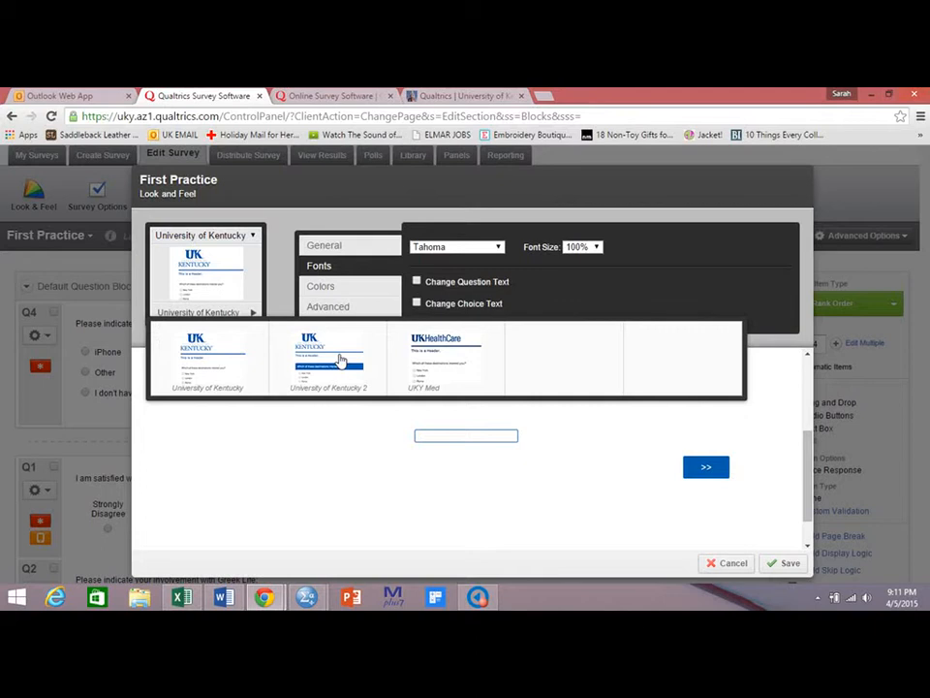
click(208, 239)
click(205, 246)
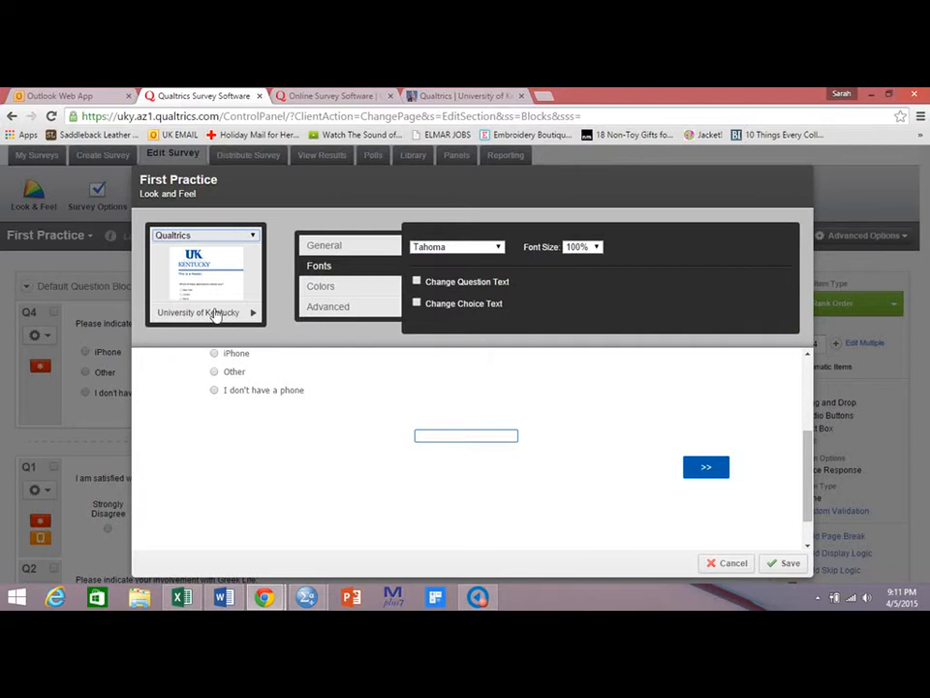
click(203, 236)
click(198, 256)
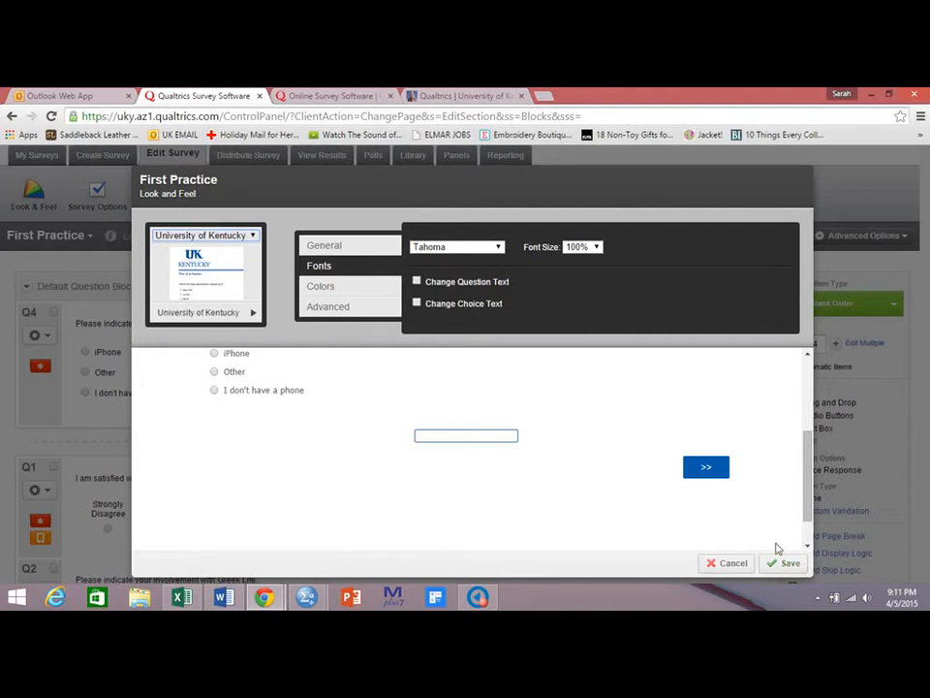
Review the Colors and Advanced style settings and save the Look & Feel changes.
click(351, 286)
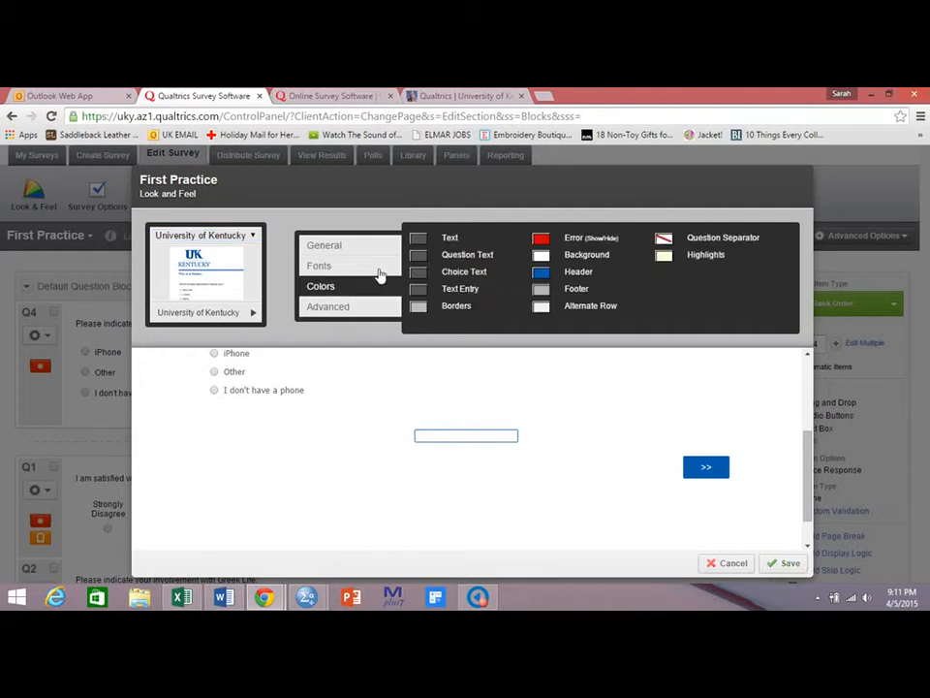
click(327, 308)
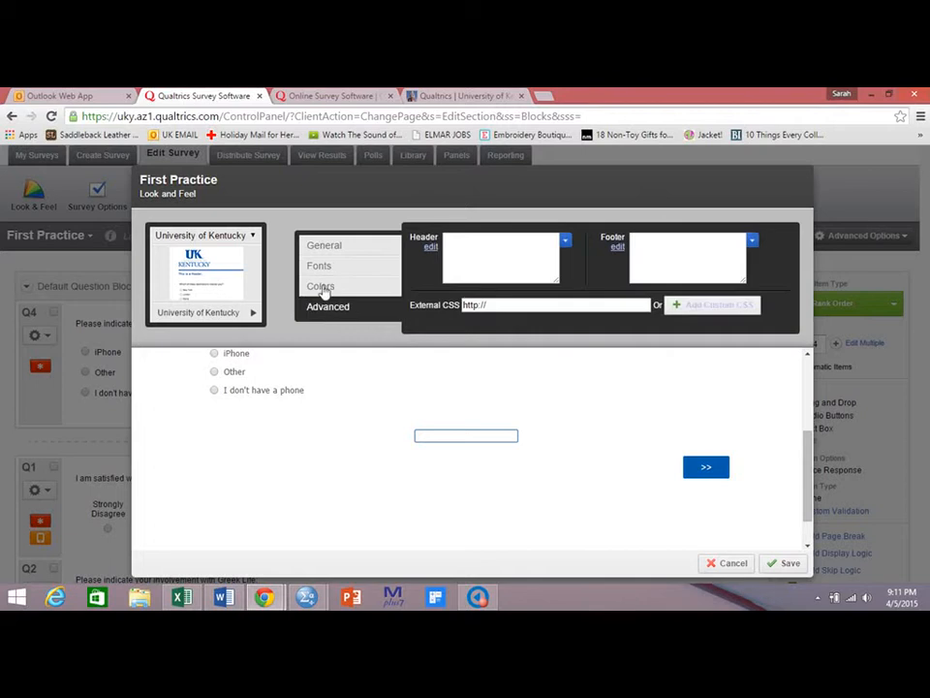
click(323, 285)
click(324, 267)
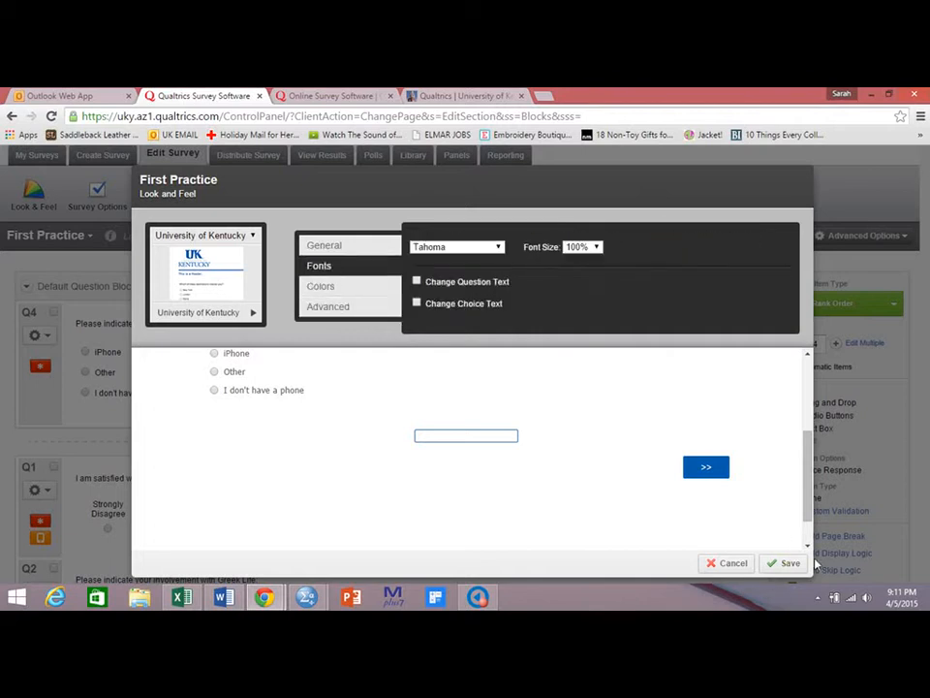
click(781, 564)
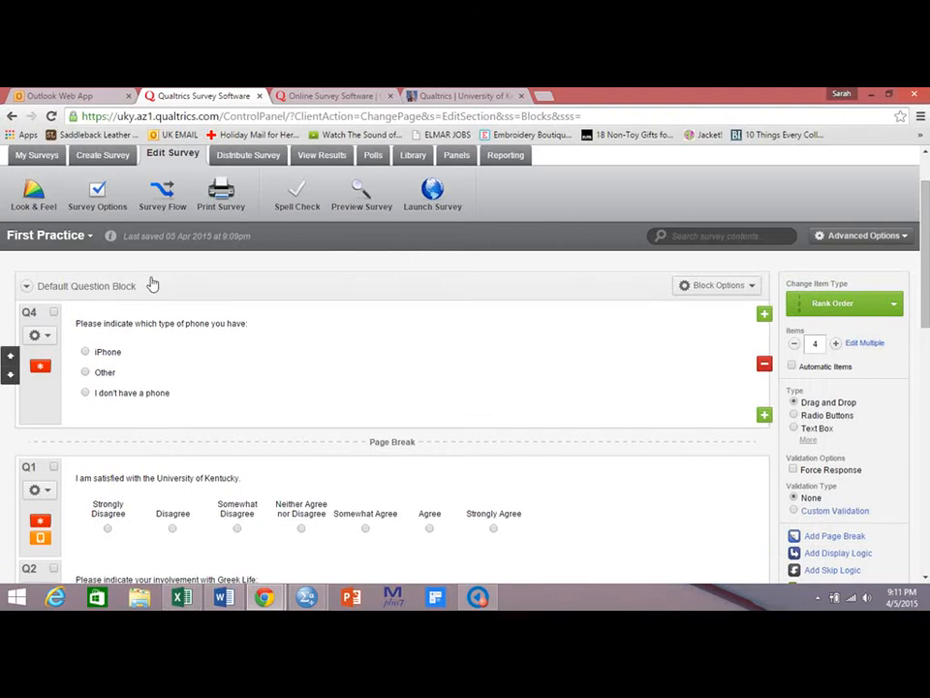
In Survey Options, try enabling the Back Button and toggle the Save and Continue option.
click(114, 198)
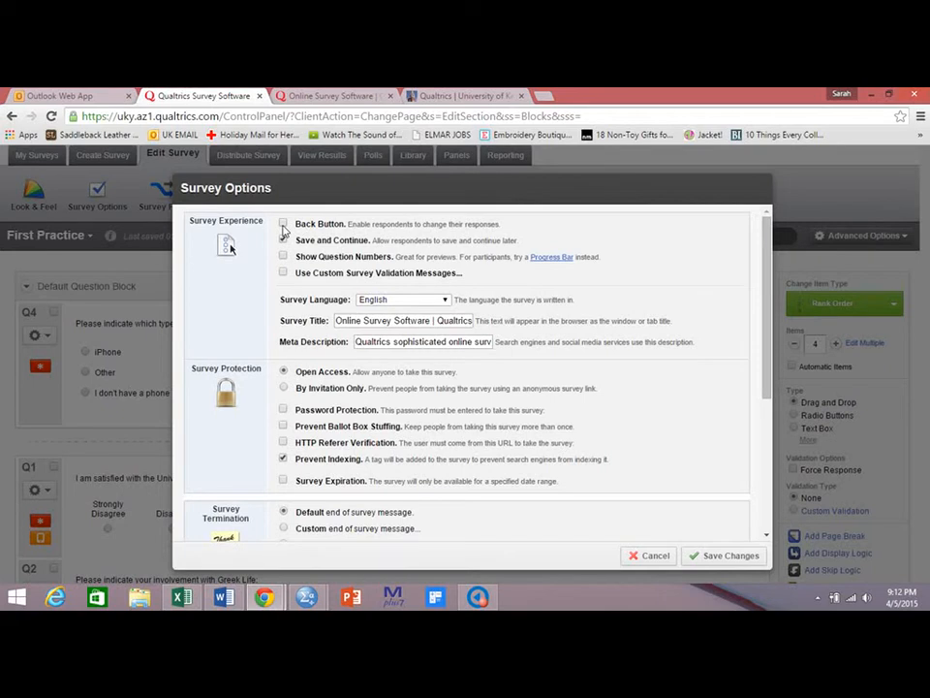
click(283, 224)
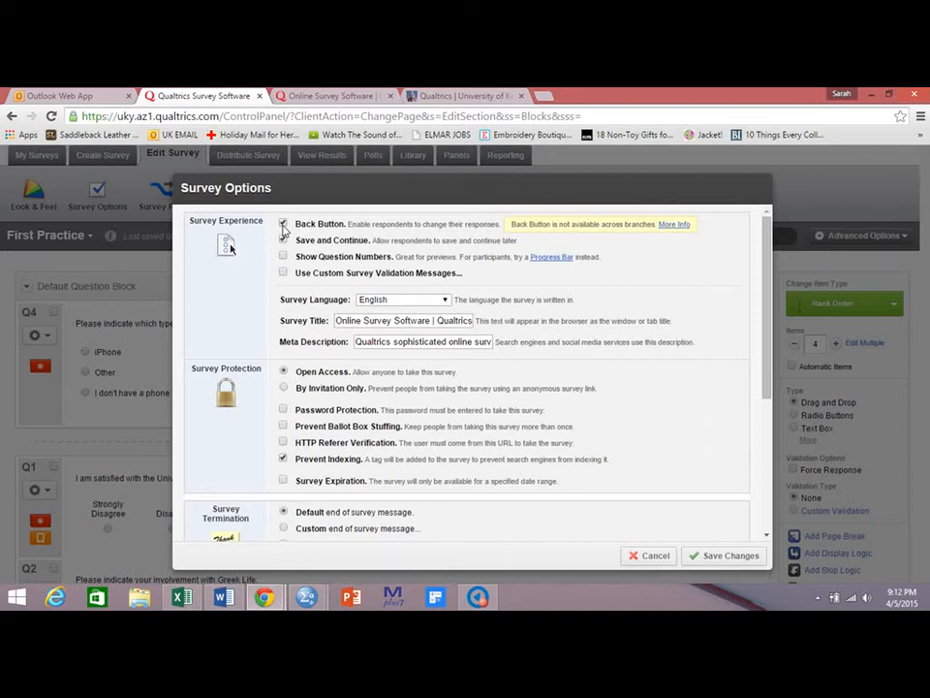
click(283, 224)
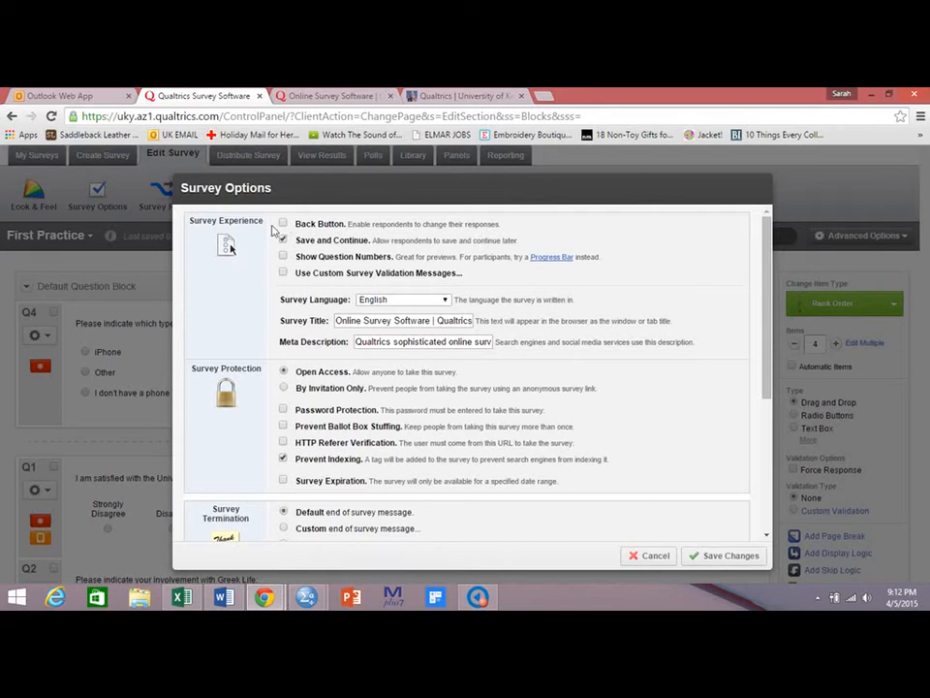
click(283, 239)
click(284, 240)
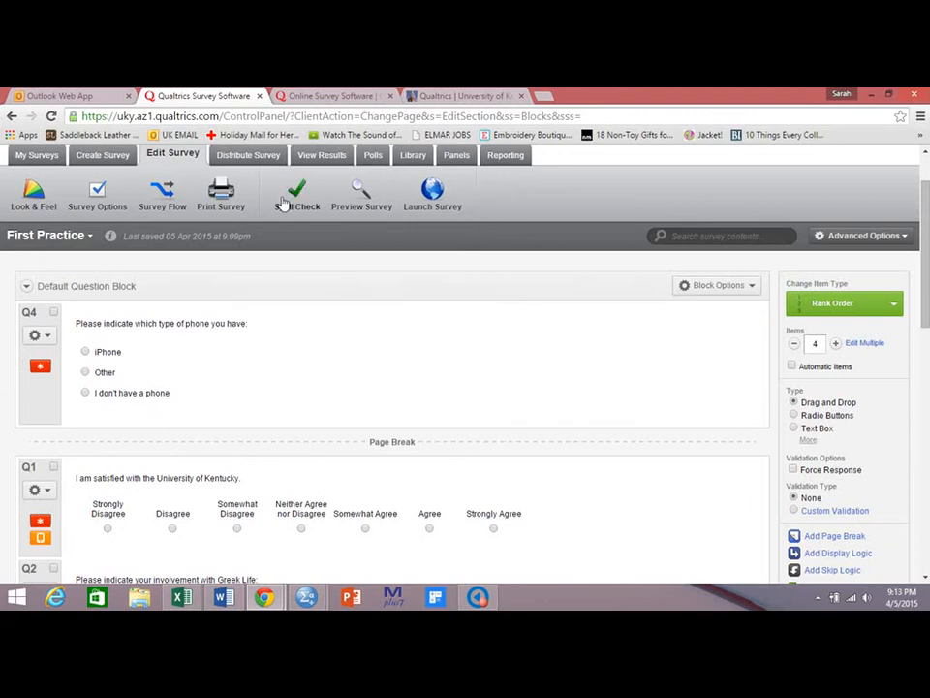
Launch and activate the survey to obtain its anonymous survey link.
click(424, 196)
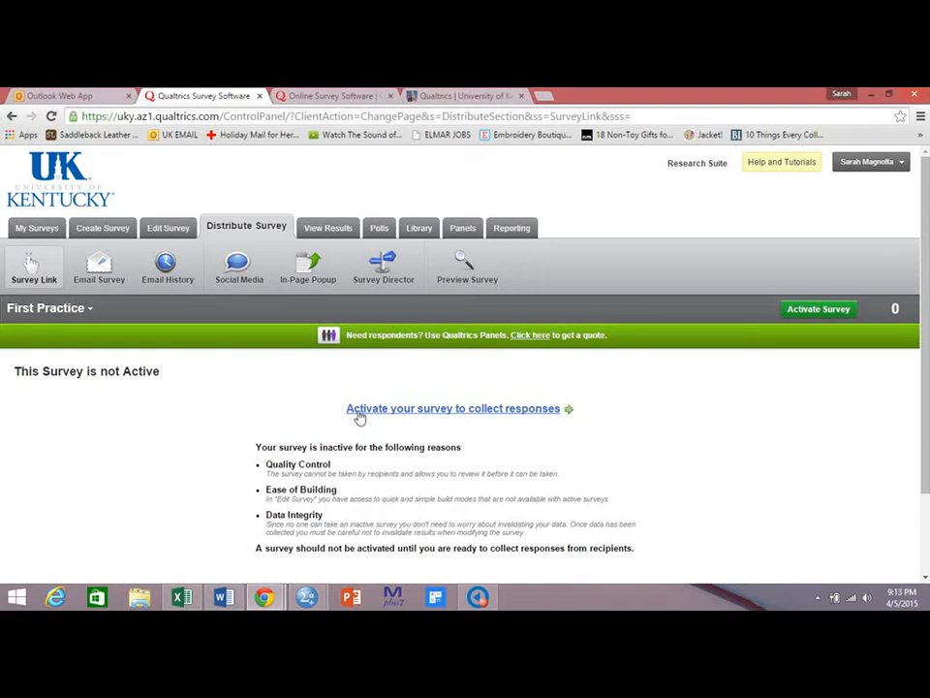
click(515, 416)
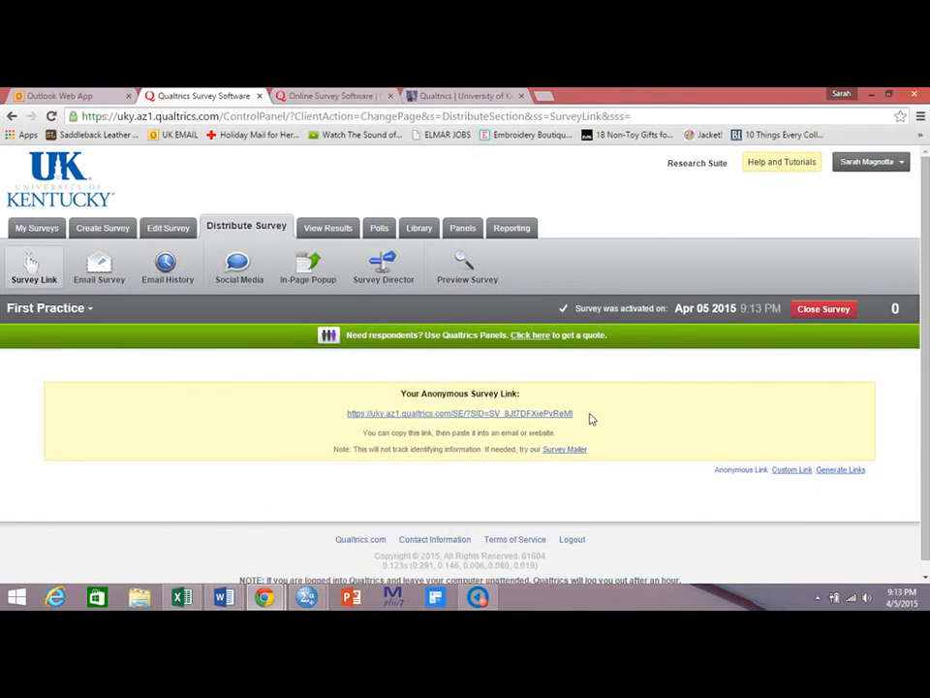
Select the anonymous survey link text to copy it.
drag(573, 414, 341, 423)
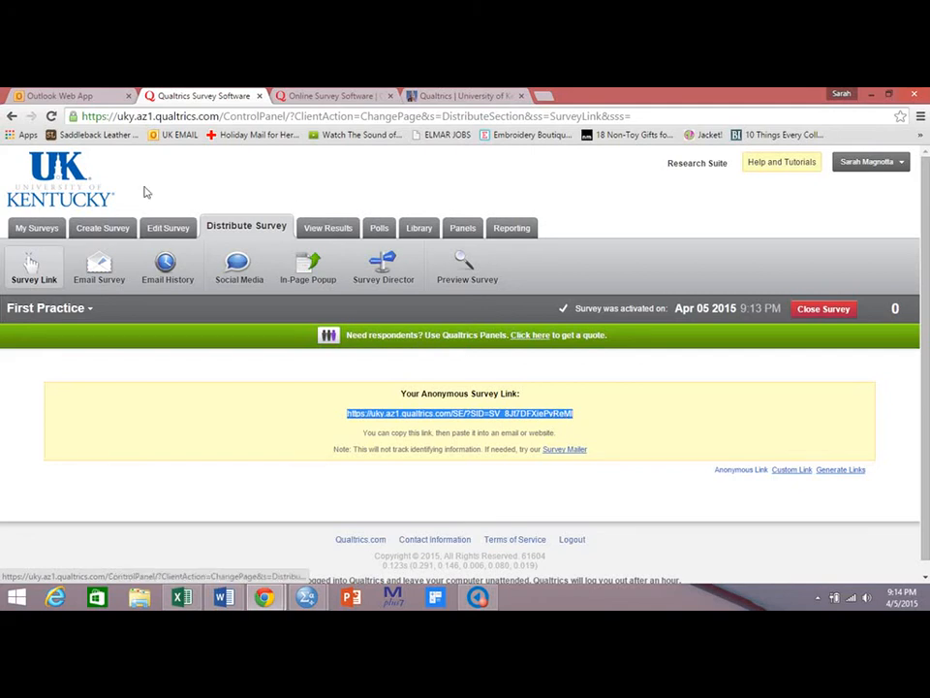
Return to editing the survey and change the word "miles" to "minutes" in question Q5's text.
click(171, 230)
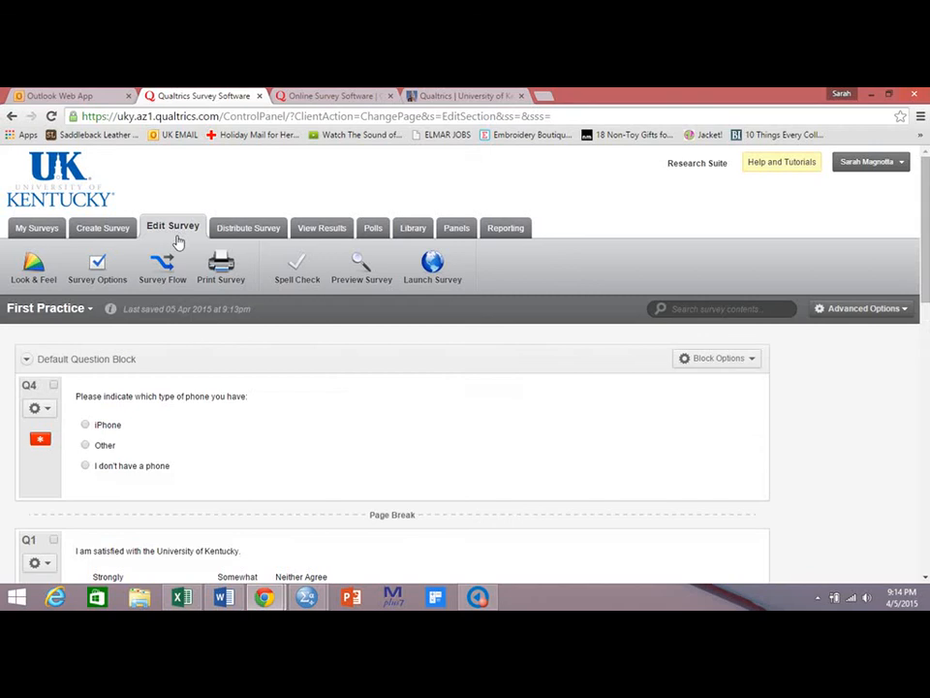
scroll(911, 334, down, 5)
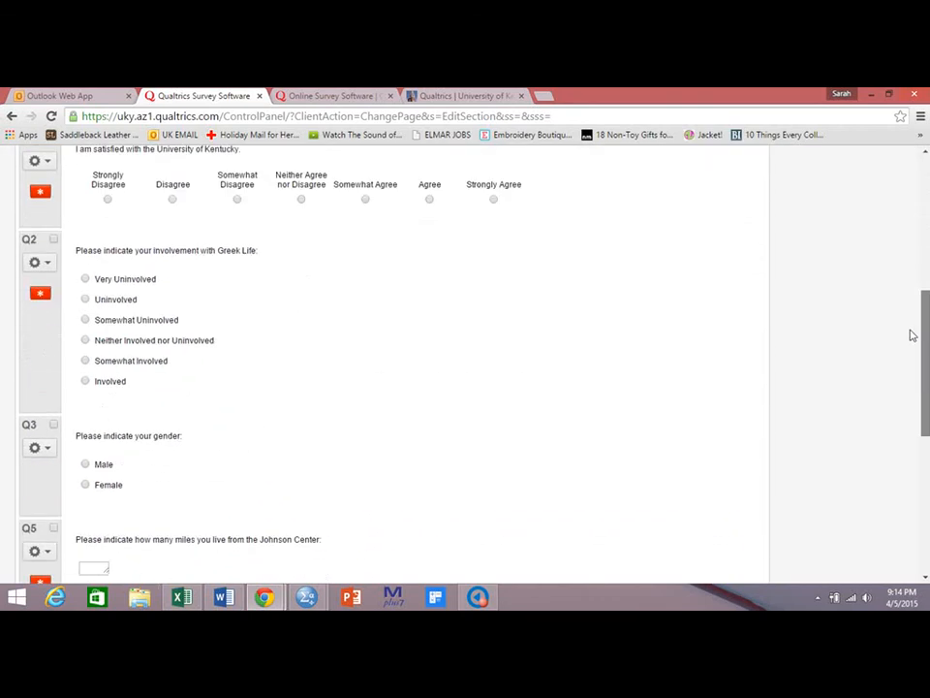
scroll(910, 334, down, 3)
click(174, 359)
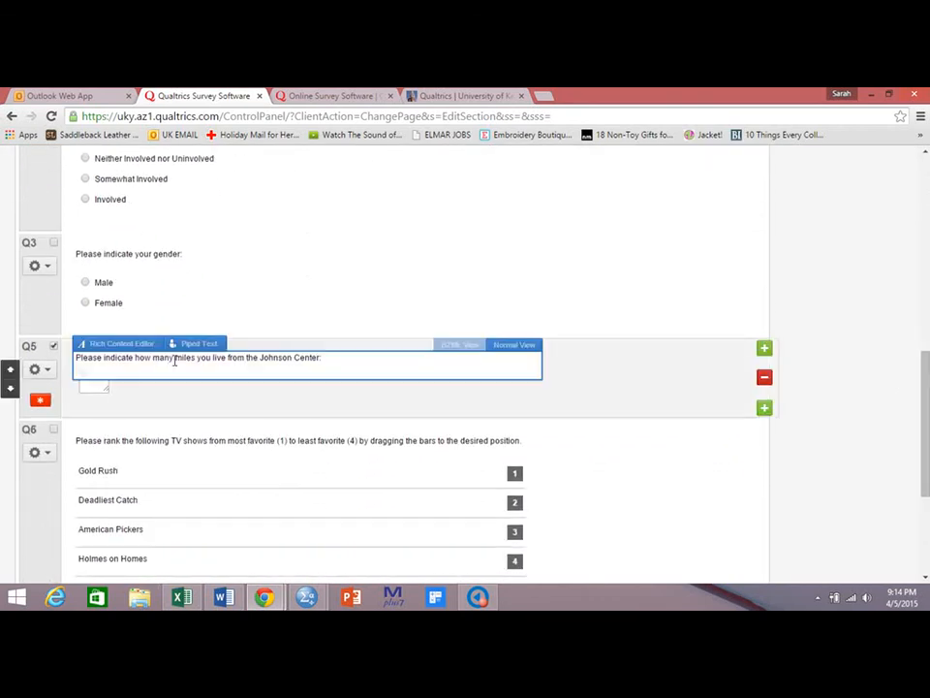
double_click(186, 357)
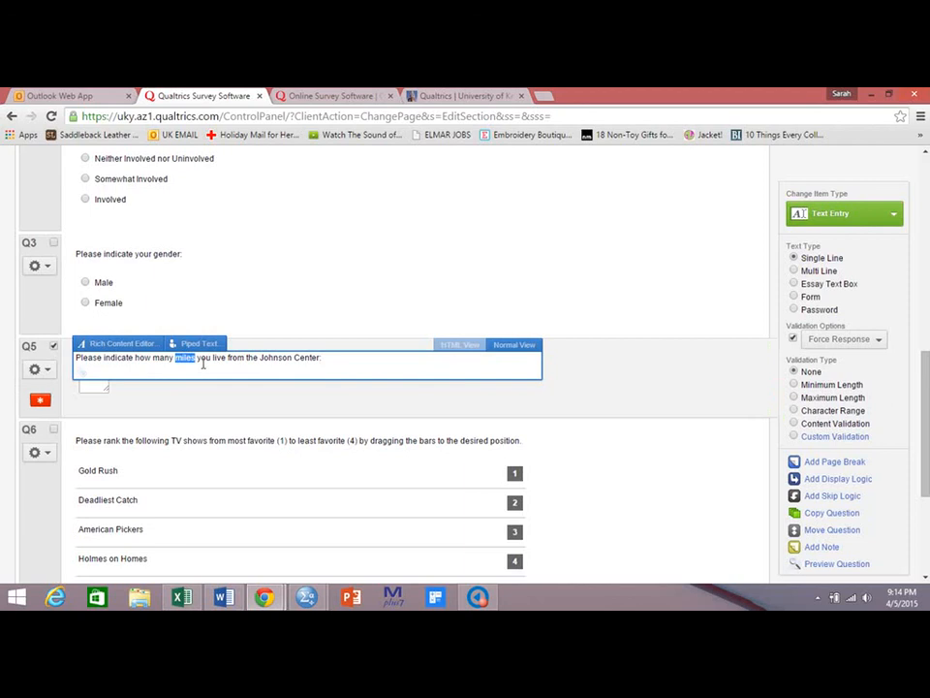
text(minutes)
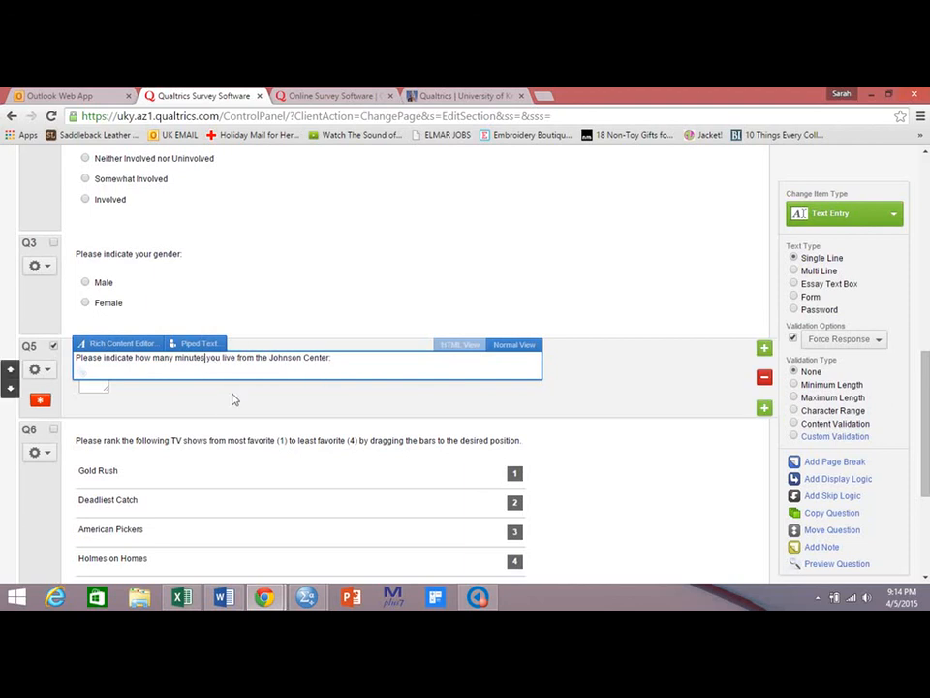
click(233, 399)
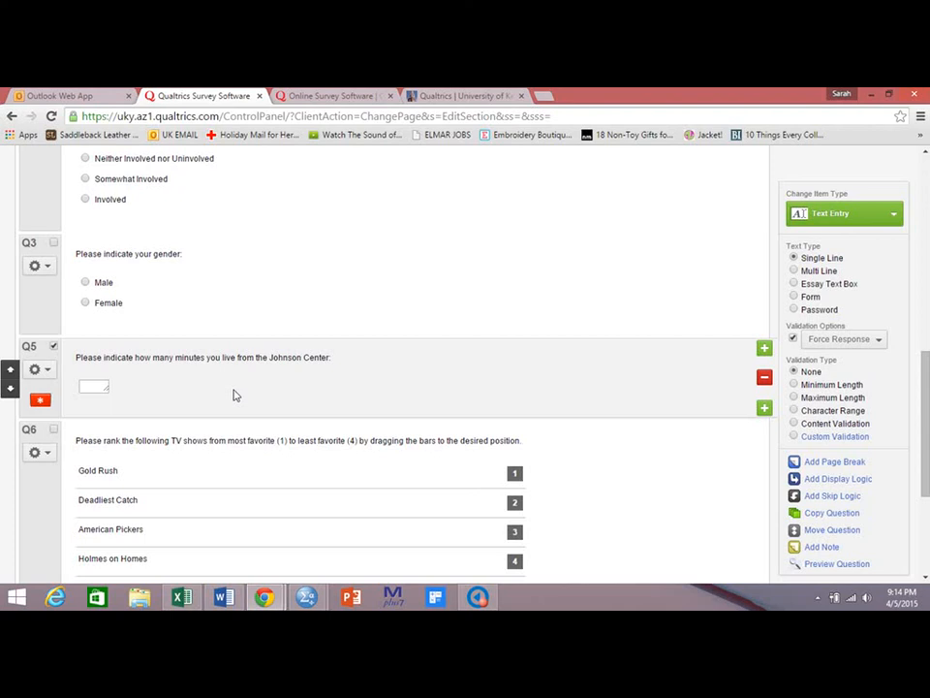
Launch the updated survey again to return to its anonymous survey link.
drag(927, 416, 928, 221)
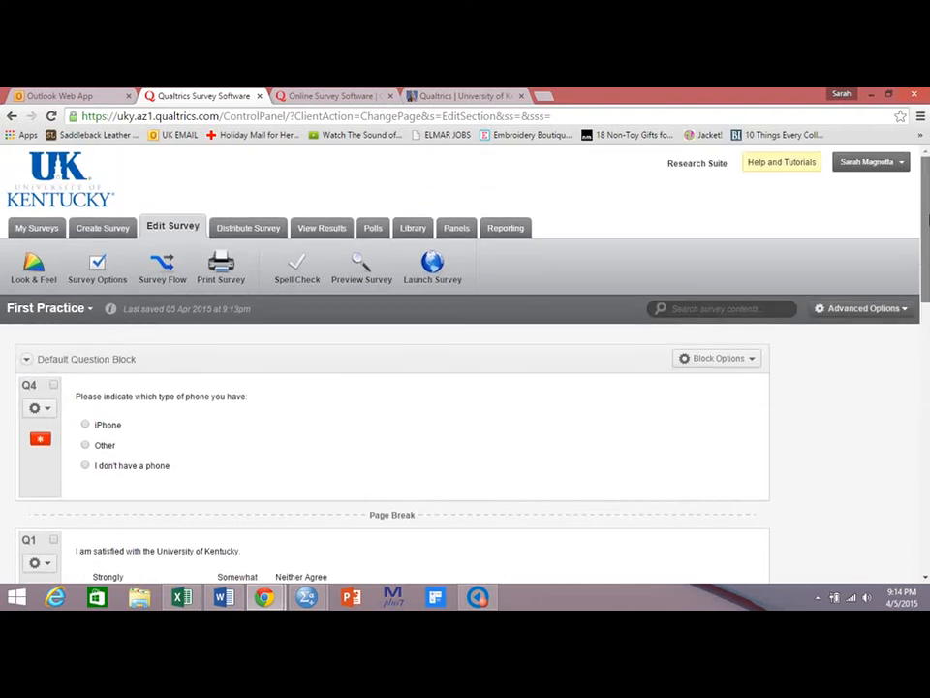
click(436, 269)
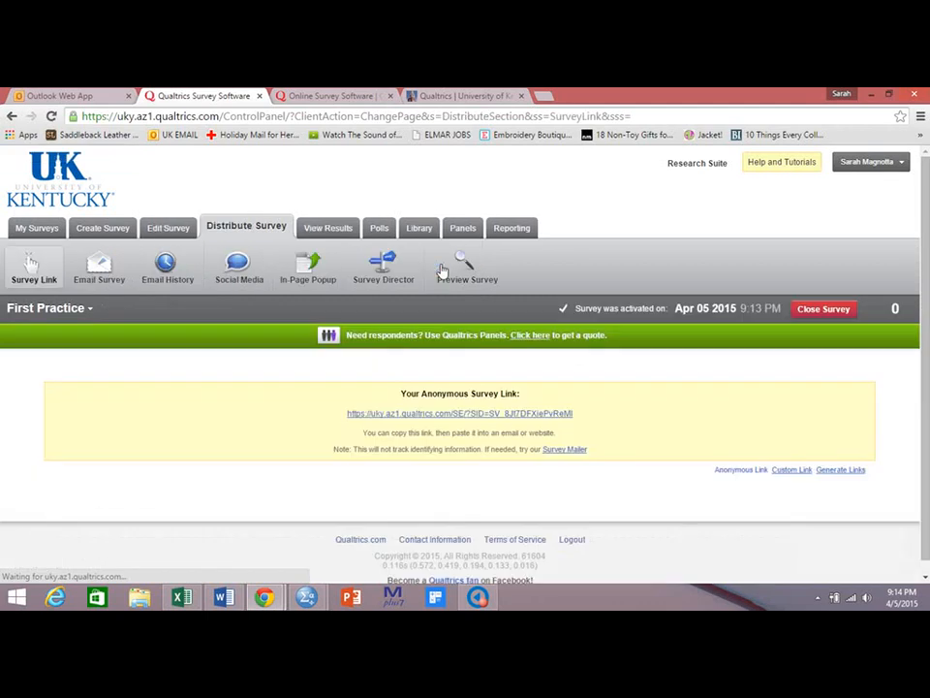